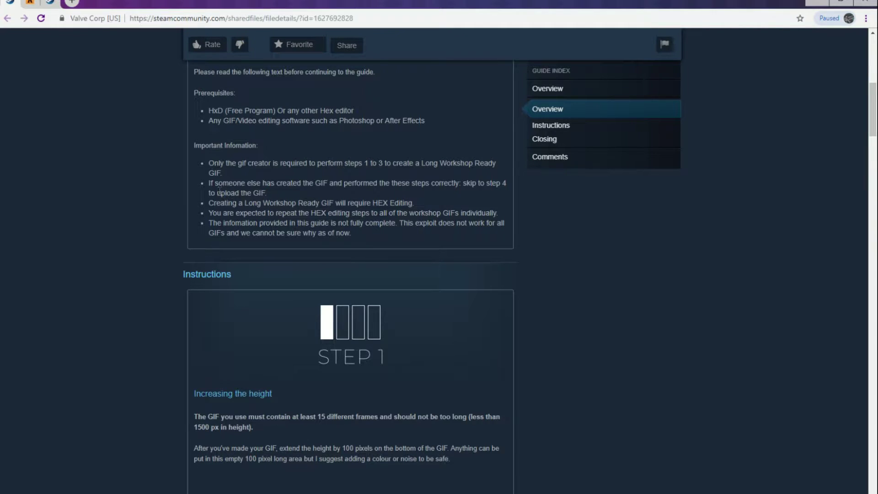
Read the Steam guide's overview, disclaimer, prerequisites and important information on uploading long workshop images
{"action": "scroll", "coordinate": [219, 191], "scroll_direction": "up", "scroll_amount": 7}
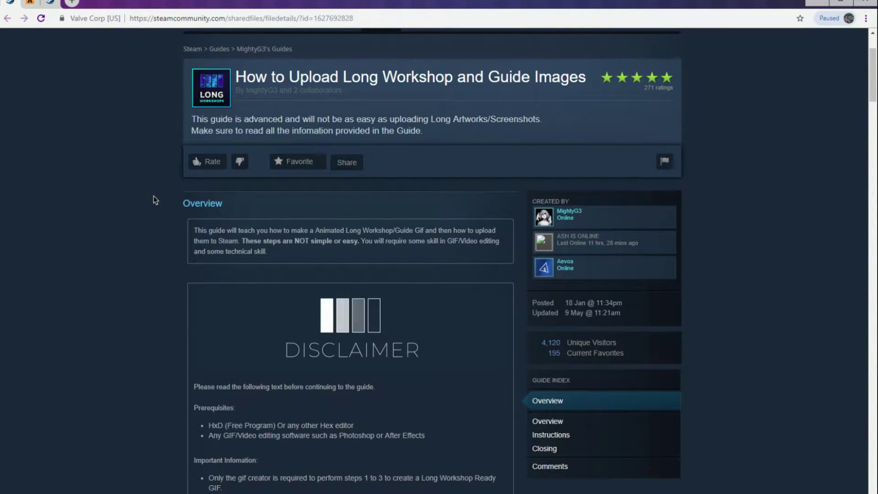
{"action": "scroll", "coordinate": [132, 194], "scroll_direction": "down", "scroll_amount": 5}
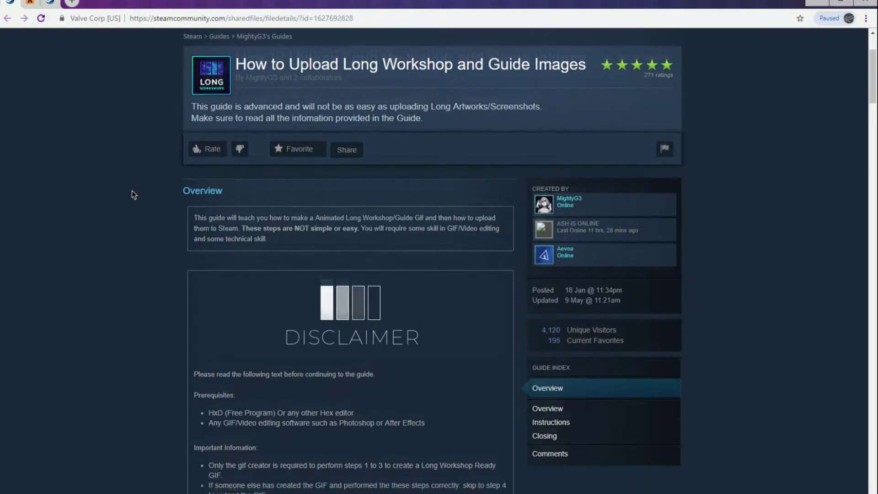
{"action": "scroll", "coordinate": [119, 182], "scroll_direction": "down", "scroll_amount": 5}
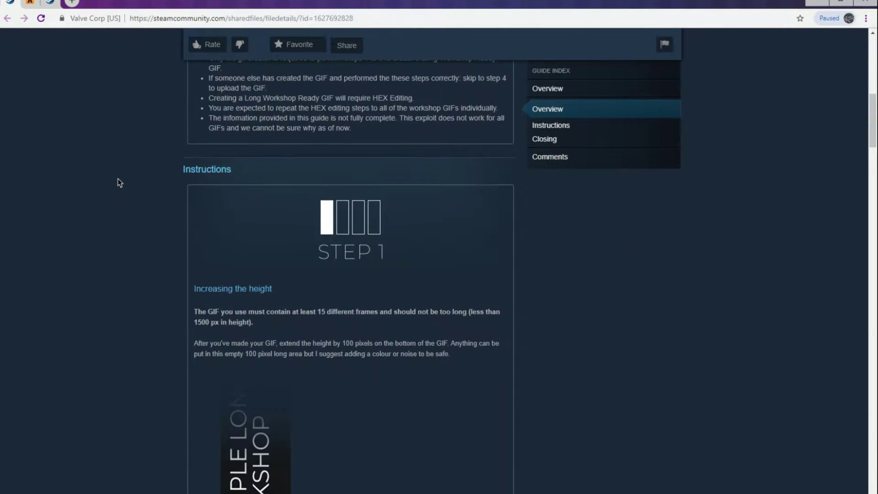
{"action": "scroll", "coordinate": [117, 177], "scroll_direction": "up", "scroll_amount": 4}
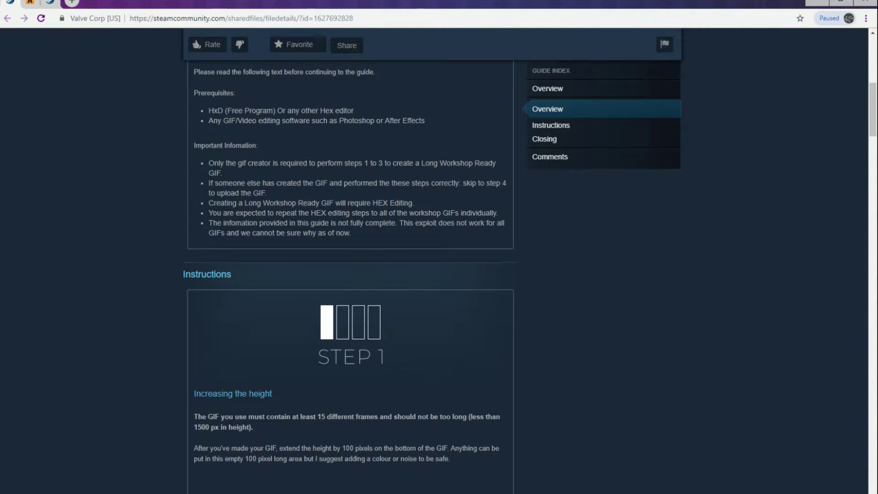
{"action": "left_click", "coordinate": [818, 4]}
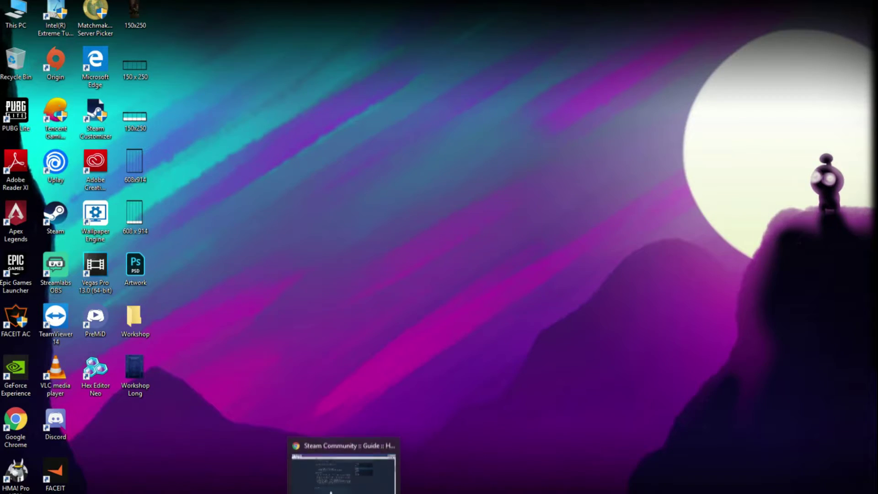
{"action": "left_click", "coordinate": [344, 467]}
Read the guide's Step 1 on increasing the height and Step 2 on finding the resolution bytes
{"action": "scroll", "coordinate": [157, 270], "scroll_direction": "down", "scroll_amount": 3}
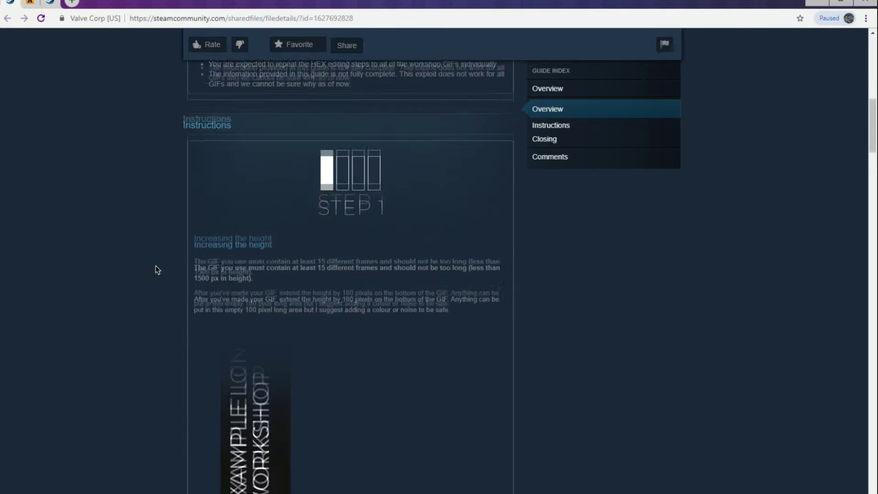
{"action": "scroll", "coordinate": [157, 270], "scroll_direction": "up", "scroll_amount": 7}
{"action": "scroll", "coordinate": [155, 266], "scroll_direction": "down", "scroll_amount": 20}
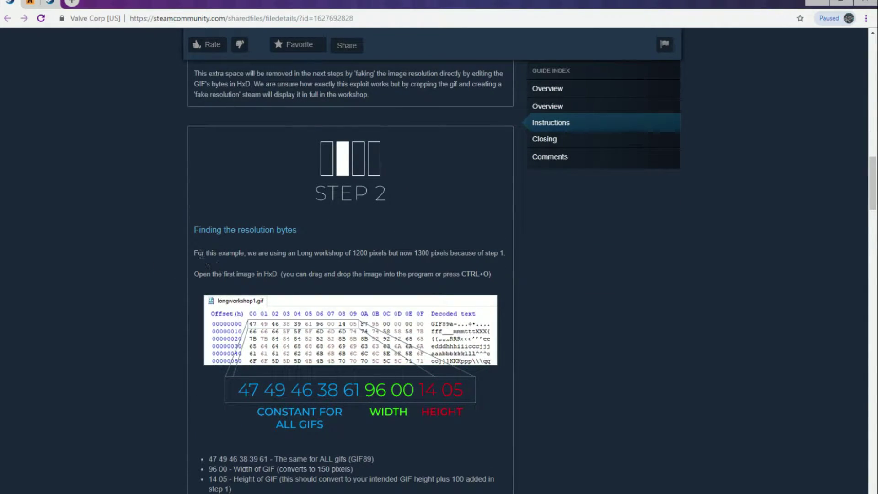
{"action": "left_click_drag", "start_coordinate": [195, 258], "coordinate": [196, 253]}
{"action": "left_click", "coordinate": [196, 254]}
{"action": "left_click_drag", "start_coordinate": [197, 254], "coordinate": [238, 254]}
{"action": "left_click", "coordinate": [238, 255]}
{"action": "left_click_drag", "start_coordinate": [298, 231], "coordinate": [316, 245]}
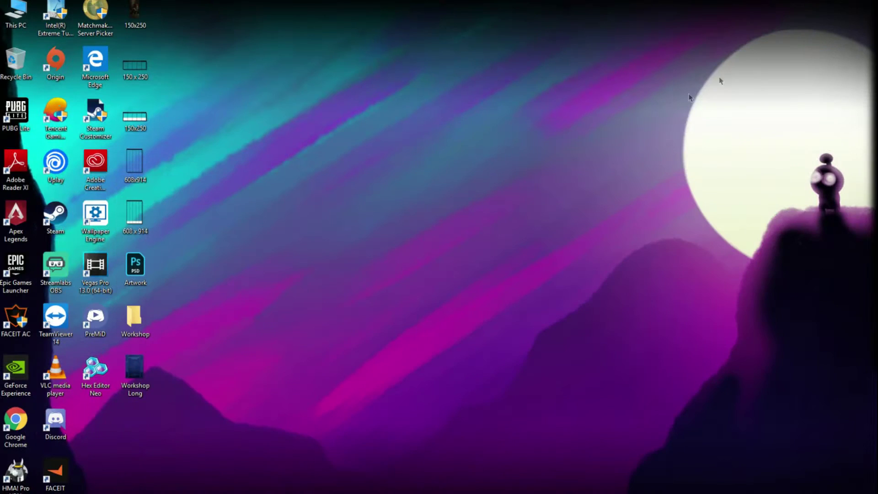
Examine the desktop's two 150 x 250 template images and the 150x250 GIF, comparing the plain template with the one that has white blocks
{"action": "left_click", "coordinate": [816, 3]}
{"action": "double_click", "coordinate": [147, 69]}
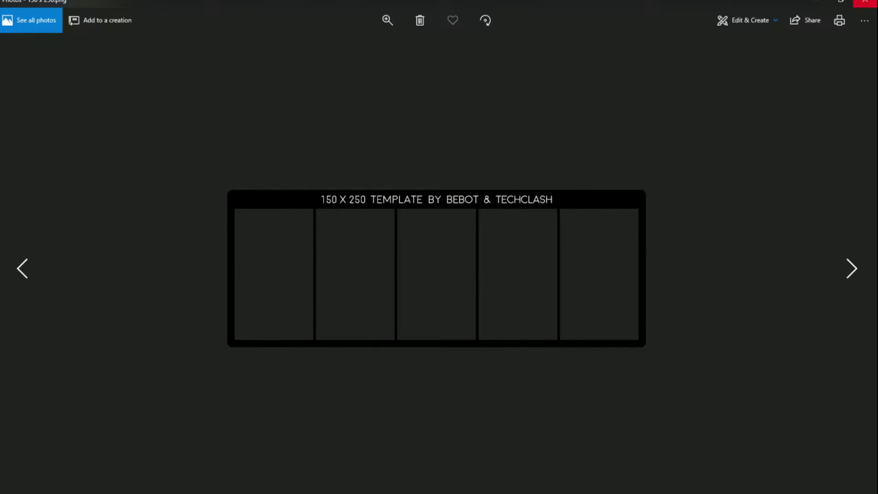
{"action": "left_click", "coordinate": [817, 2]}
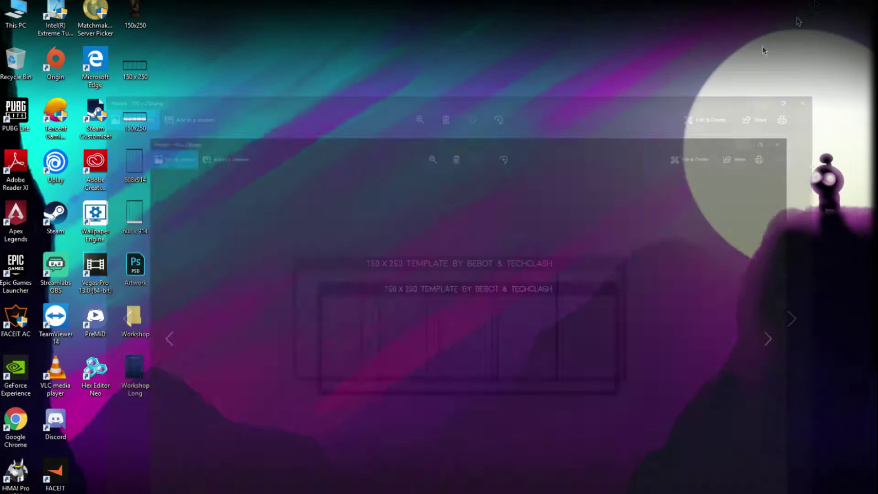
{"action": "double_click", "coordinate": [154, 13]}
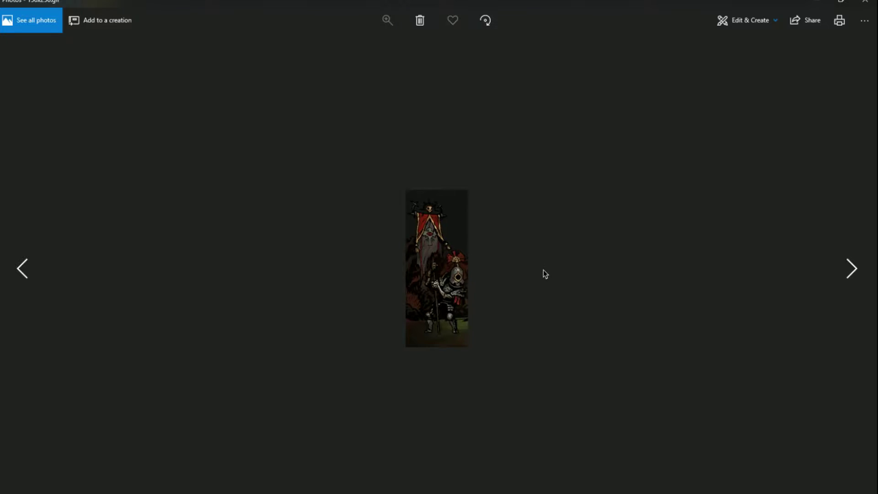
{"action": "key", "text": "alt+F4"}
{"action": "double_click", "coordinate": [144, 117]}
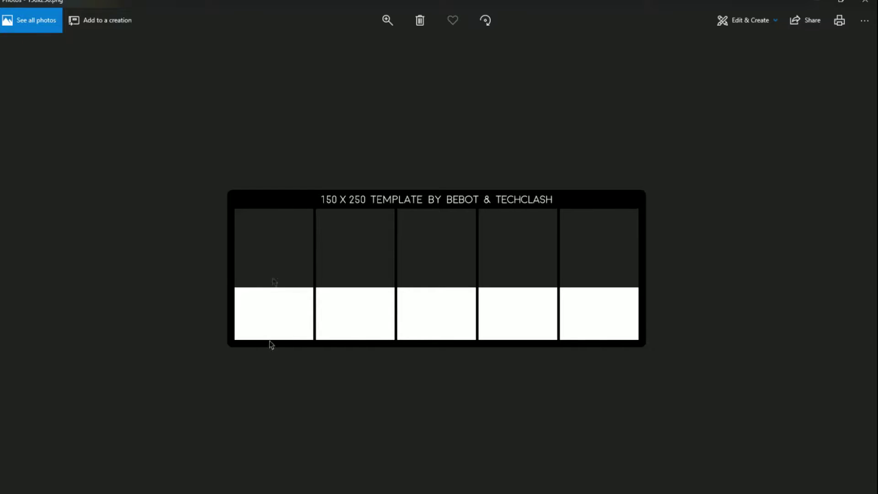
{"action": "left_click", "coordinate": [817, 2]}
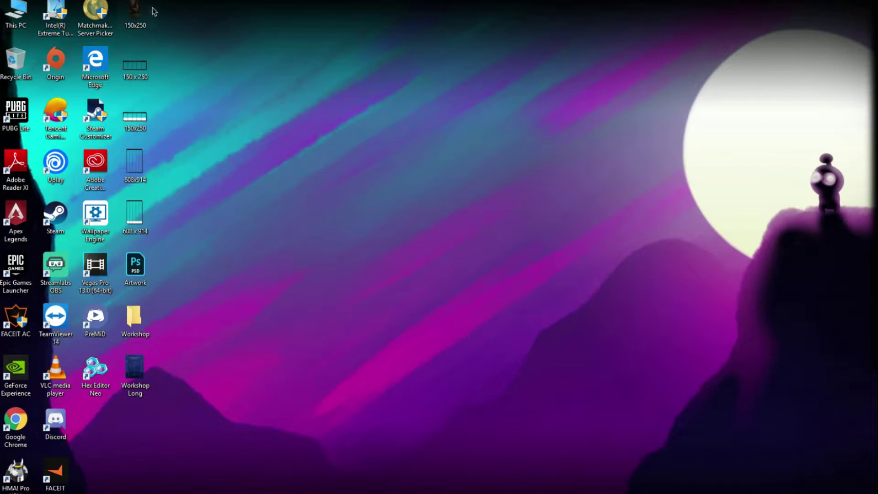
{"action": "double_click", "coordinate": [137, 15]}
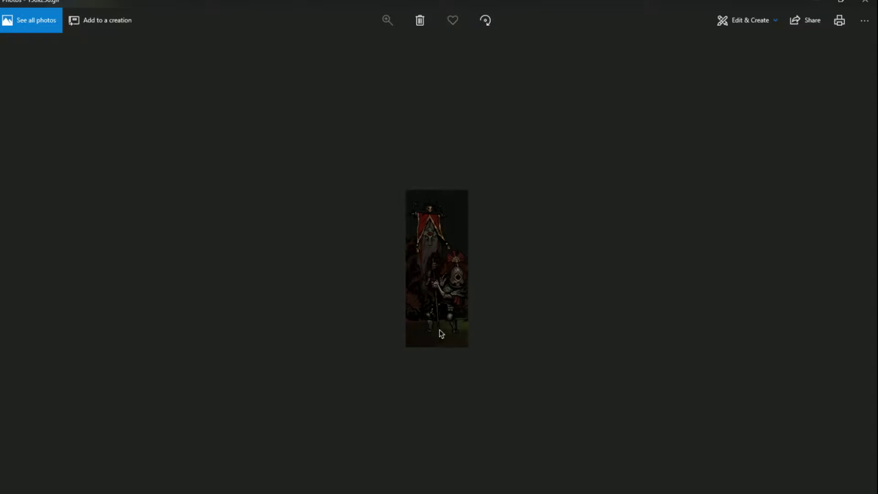
{"action": "key", "text": "alt+F4"}
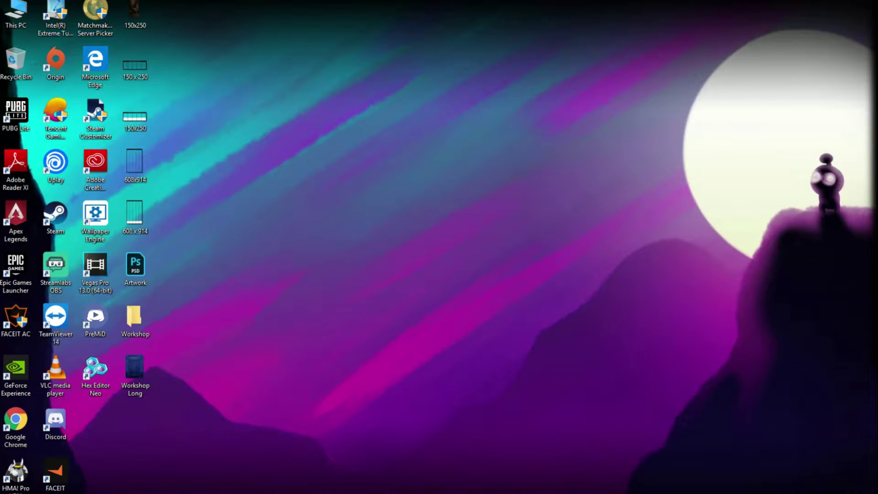
Launch Adobe After Effects 2019 and dismiss its Home window
{"action": "key", "text": "super+s"}
{"action": "type", "text": "after"}
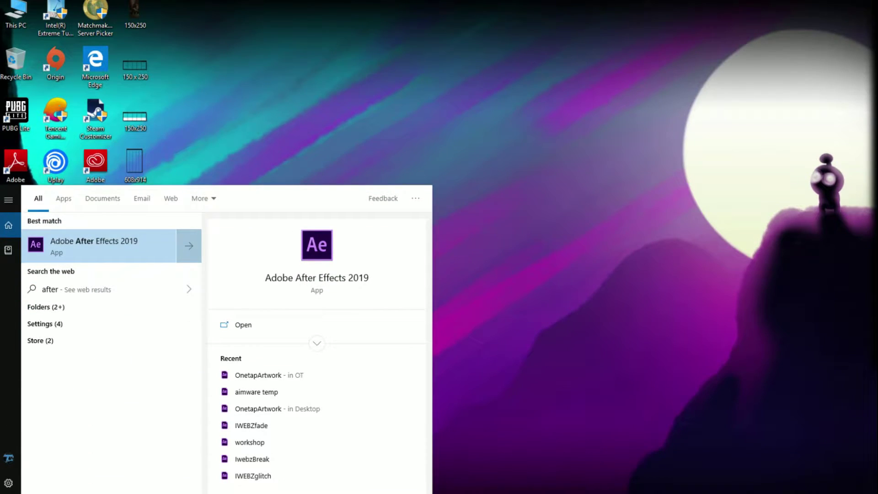
{"action": "key", "text": "Return"}
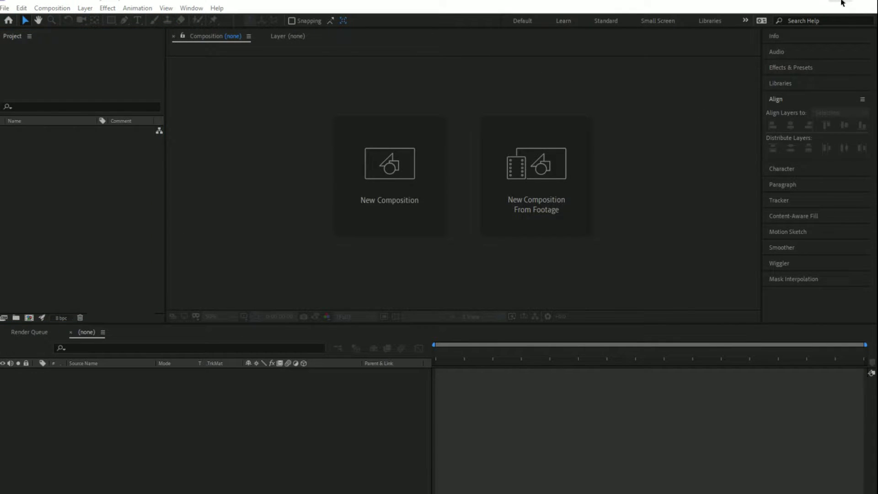
{"action": "left_click", "coordinate": [5, 8]}
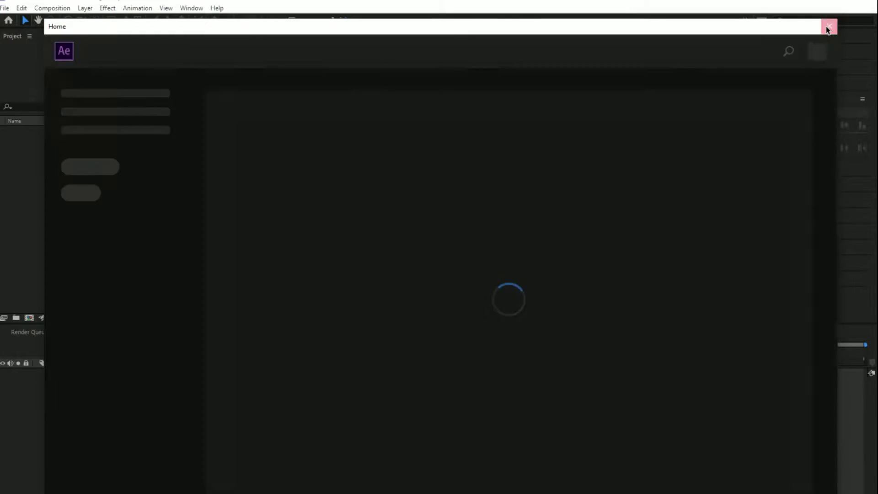
{"action": "left_click", "coordinate": [828, 27]}
{"action": "left_click", "coordinate": [5, 8]}
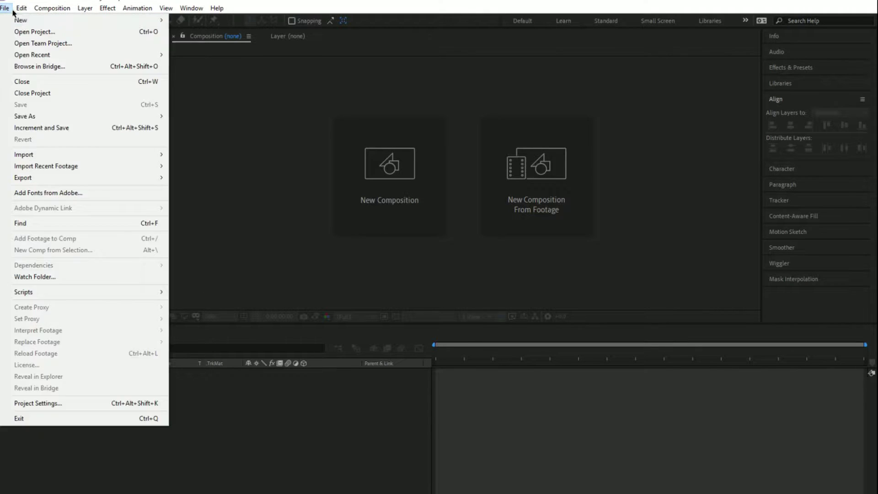
{"action": "left_click", "coordinate": [706, 124]}
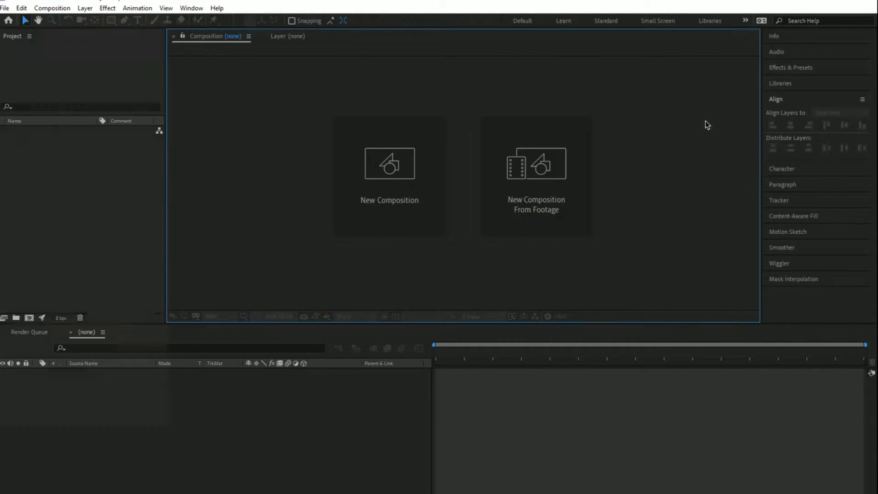
Check the 608 x 914 template with white blocks, import it from the desktop, and create a composition from it
{"action": "left_click", "coordinate": [822, 1]}
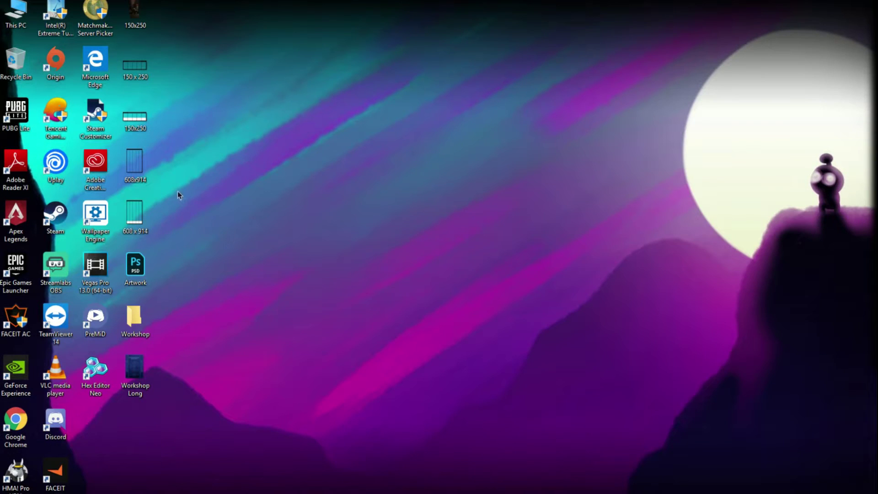
{"action": "double_click", "coordinate": [141, 211]}
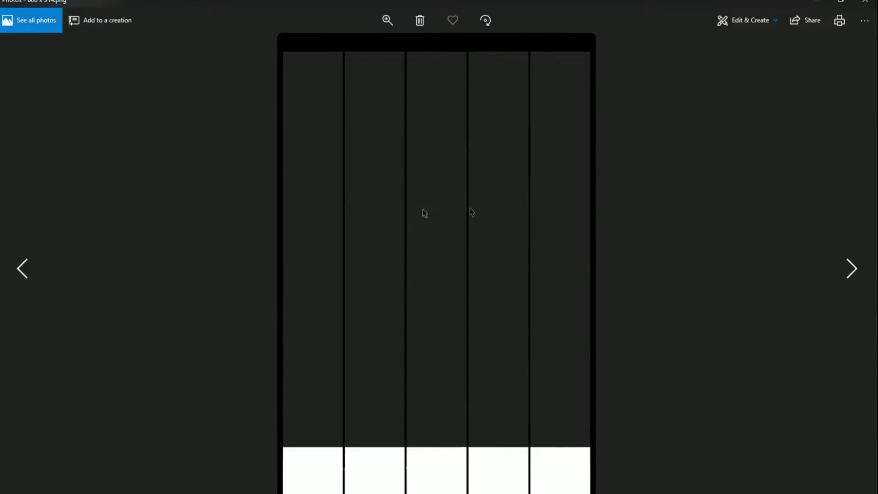
{"action": "left_click", "coordinate": [865, 3]}
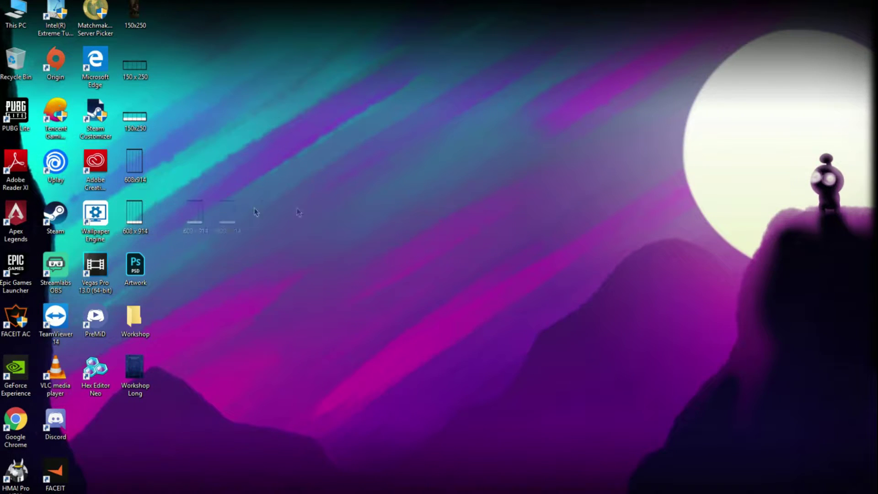
{"action": "left_click_drag", "start_coordinate": [520, 490], "coordinate": [70, 164]}
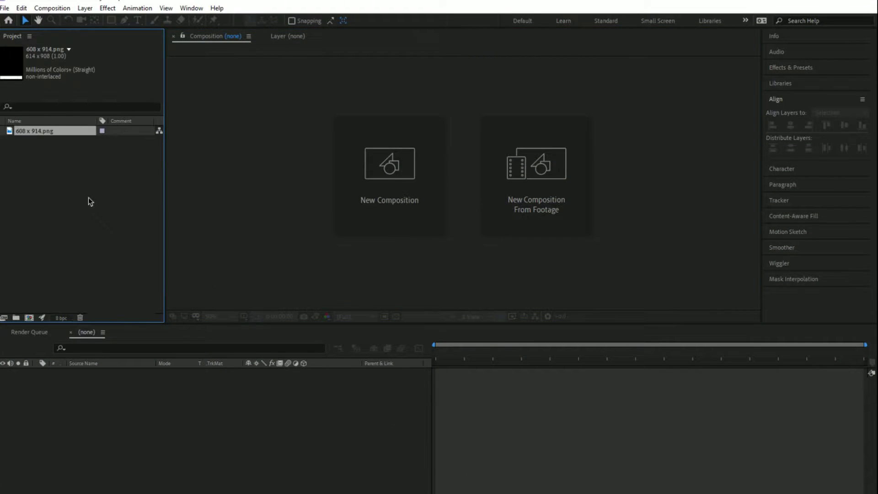
{"action": "left_click_drag", "start_coordinate": [62, 135], "coordinate": [122, 387]}
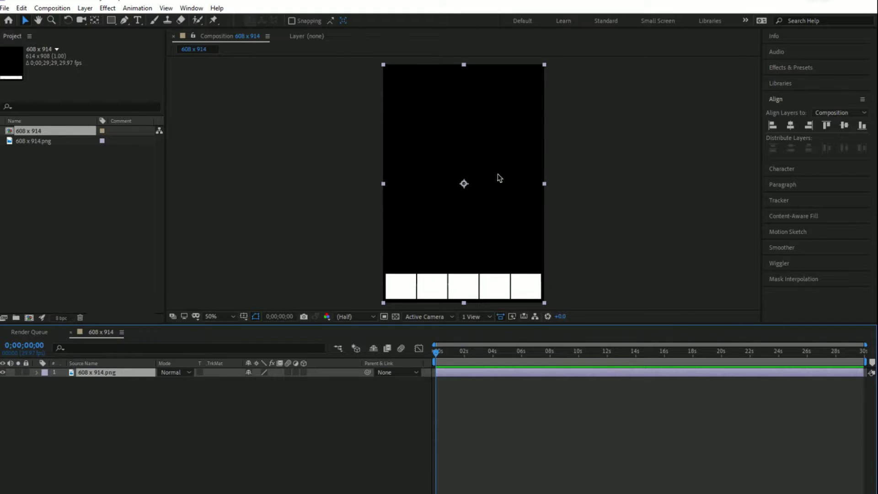
Import Workshop Long.gif from the desktop and place it in the composition beneath the 608 x 914.png layer
{"action": "left_click", "coordinate": [817, 2]}
{"action": "left_click", "coordinate": [136, 371]}
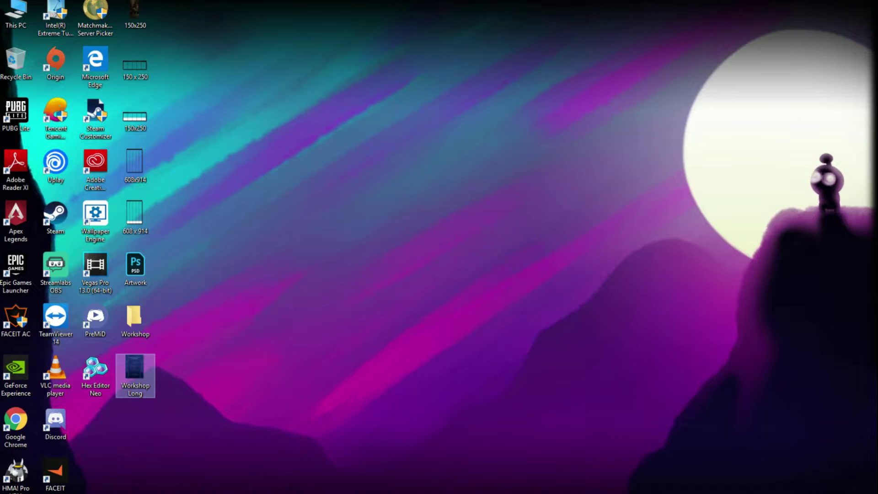
{"action": "left_click_drag", "start_coordinate": [136, 371], "coordinate": [132, 391]}
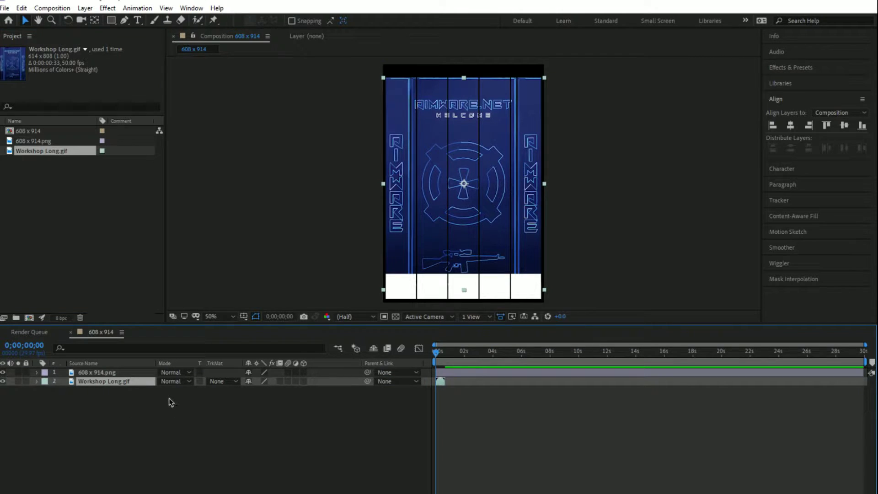
Resize the Workshop Long.gif layer to fit the template's panels, centre it vertically in the composition, and fine-tune its vertical position
{"action": "left_click", "coordinate": [106, 374]}
{"action": "left_click", "coordinate": [119, 383]}
{"action": "left_click_drag", "start_coordinate": [464, 80], "coordinate": [464, 76]}
{"action": "left_click_drag", "start_coordinate": [544, 183], "coordinate": [546, 185]}
{"action": "left_click_drag", "start_coordinate": [464, 74], "coordinate": [464, 70]}
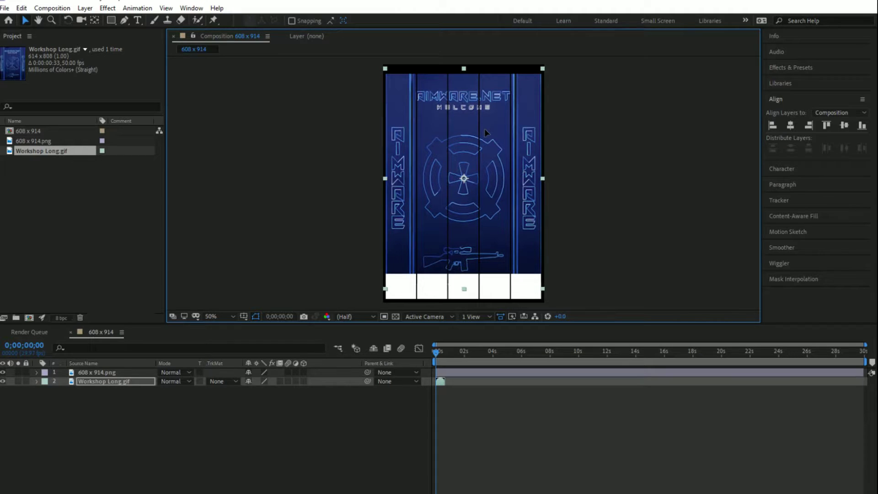
{"action": "left_click", "coordinate": [845, 126]}
{"action": "left_click_drag", "start_coordinate": [461, 74], "coordinate": [463, 70]}
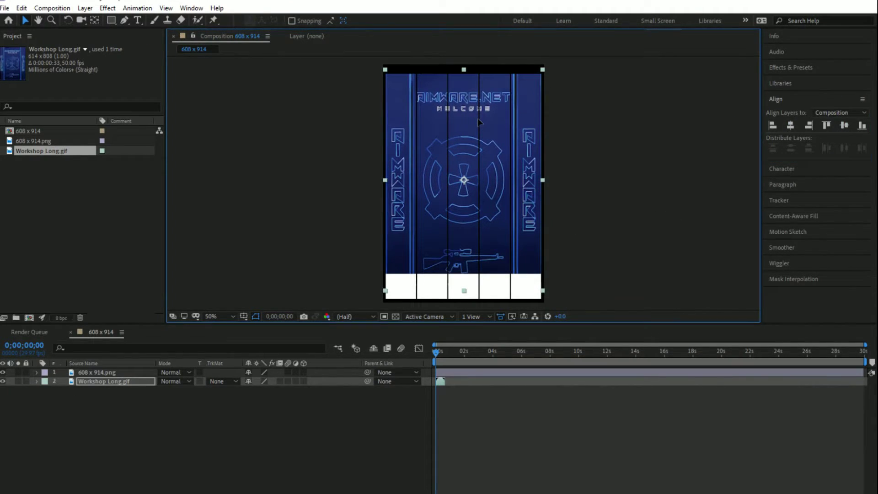
Preview the composition and check the GIF at 0;00;00;19 and 0;00;00;15
{"action": "key", "text": "space"}
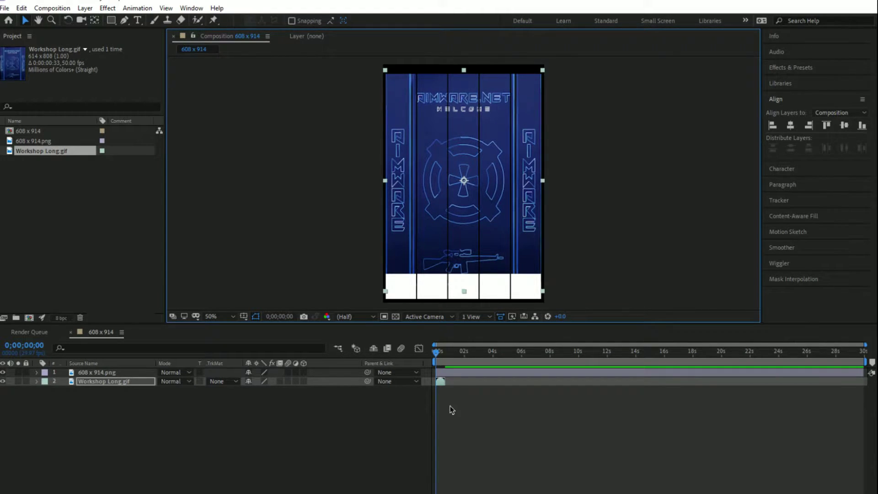
{"action": "left_click", "coordinate": [446, 354]}
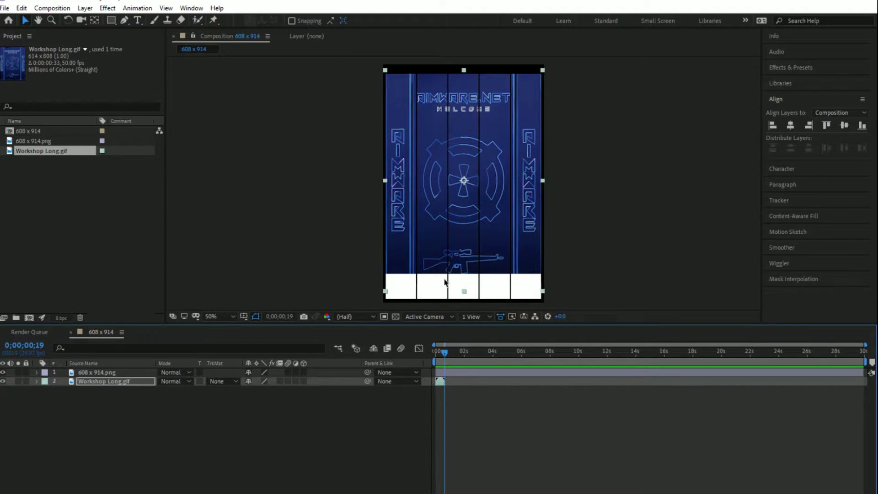
{"action": "left_click_drag", "start_coordinate": [446, 355], "coordinate": [443, 354]}
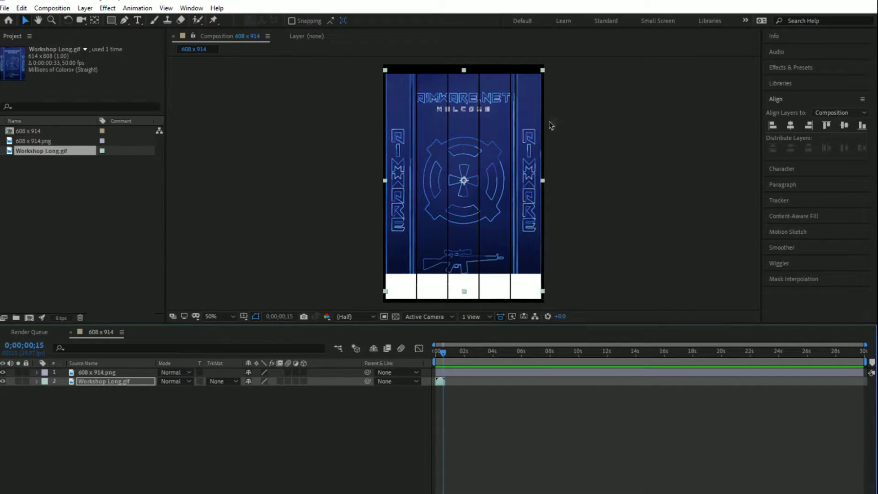
Nudge the Workshop Long.gif layer slightly lower and narrow it a little within the template frame
{"action": "left_click", "coordinate": [534, 109]}
{"action": "left_click_drag", "start_coordinate": [534, 107], "coordinate": [534, 108]}
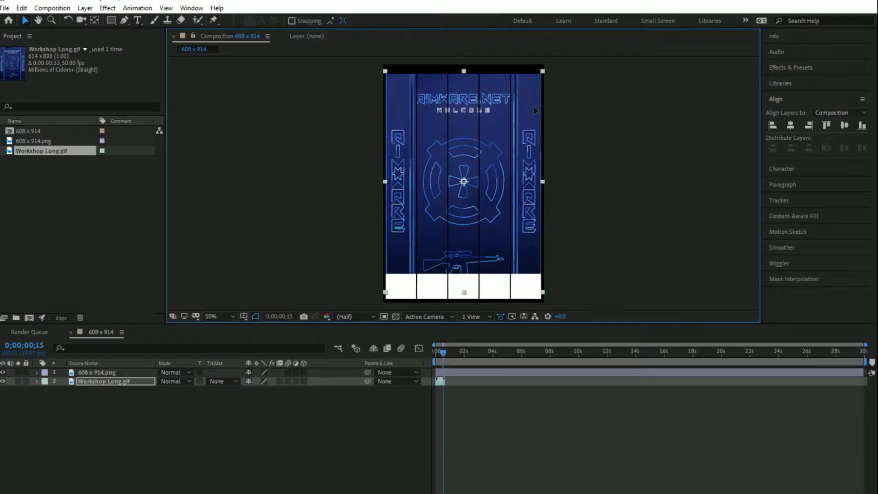
{"action": "left_click_drag", "start_coordinate": [534, 107], "coordinate": [533, 106]}
{"action": "left_click_drag", "start_coordinate": [543, 183], "coordinate": [543, 183]}
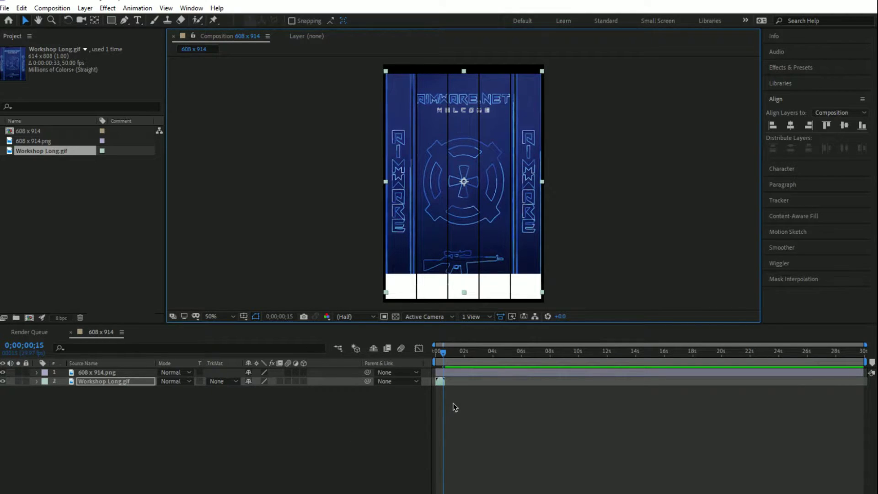
End the work area at 0;00;00;19 and preview the composition's loop
{"action": "left_click_drag", "start_coordinate": [443, 354], "coordinate": [444, 352]}
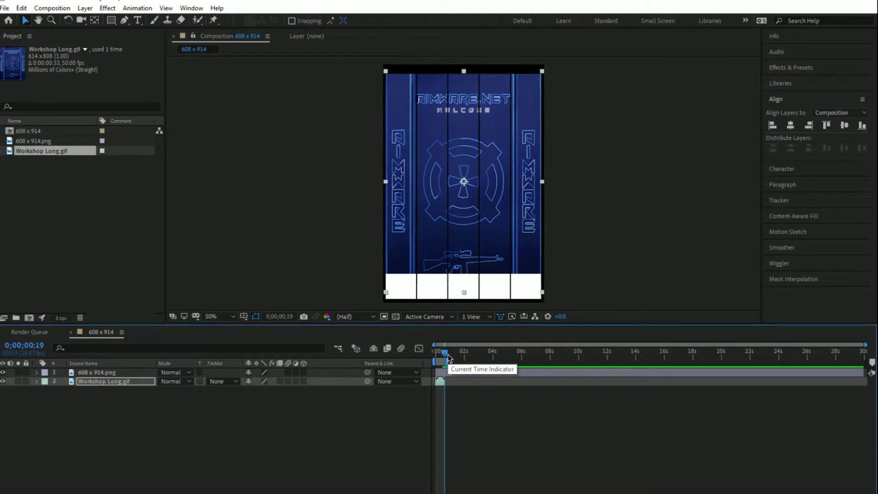
{"action": "left_click", "coordinate": [482, 390]}
{"action": "key", "text": "space"}
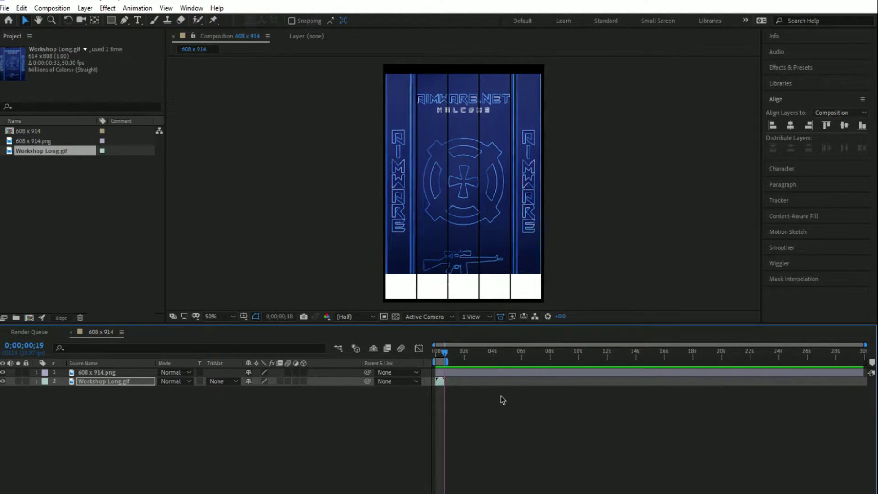
Examine how the GIF lines up with the template's panels at different magnifications
{"action": "left_click", "coordinate": [52, 20]}
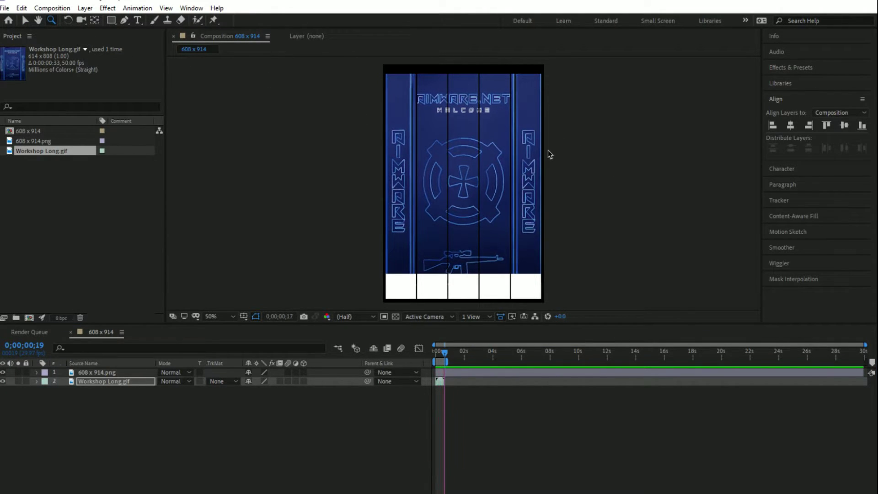
{"action": "key", "text": "comma"}
{"action": "key", "text": "comma"}
{"action": "key", "text": "period"}
{"action": "key", "text": "period"}
{"action": "key", "text": "period"}
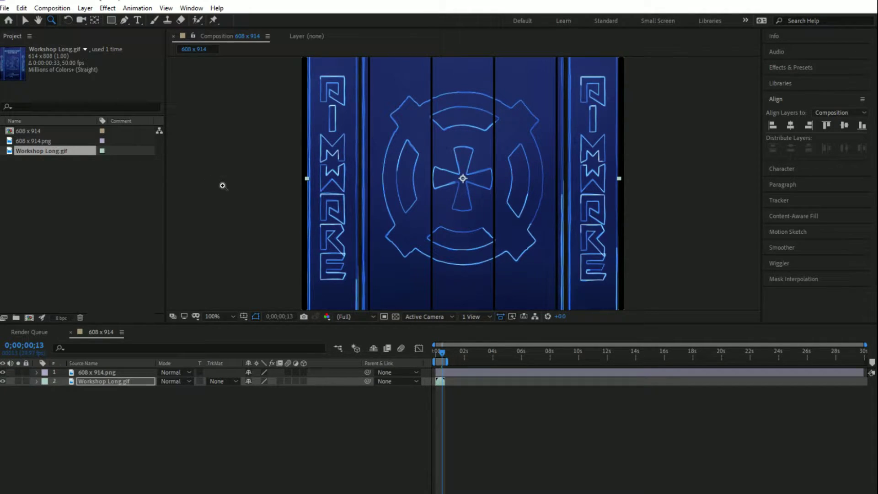
{"action": "left_click", "coordinate": [434, 185], "text": "alt"}
{"action": "left_click", "coordinate": [398, 187], "text": "alt"}
{"action": "left_click", "coordinate": [418, 168]}
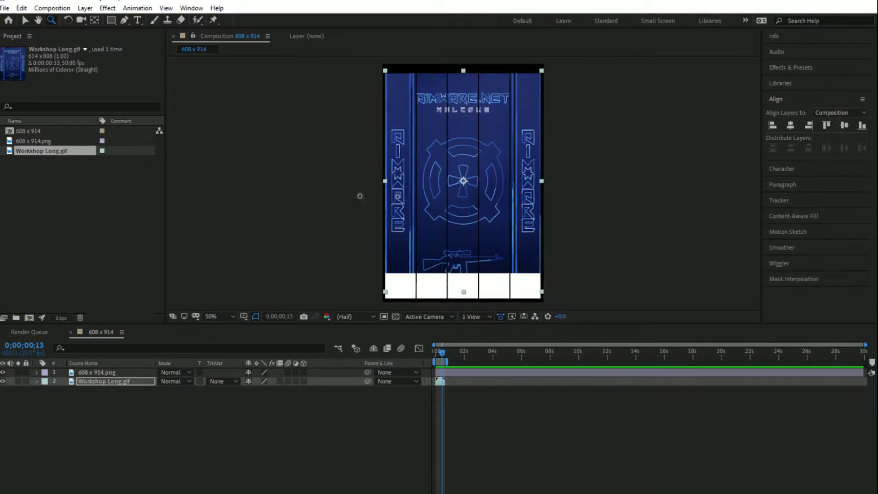
Add the 608 x 914 composition to the render queue and set its output format to PNG Sequence
{"action": "left_click", "coordinate": [5, 8]}
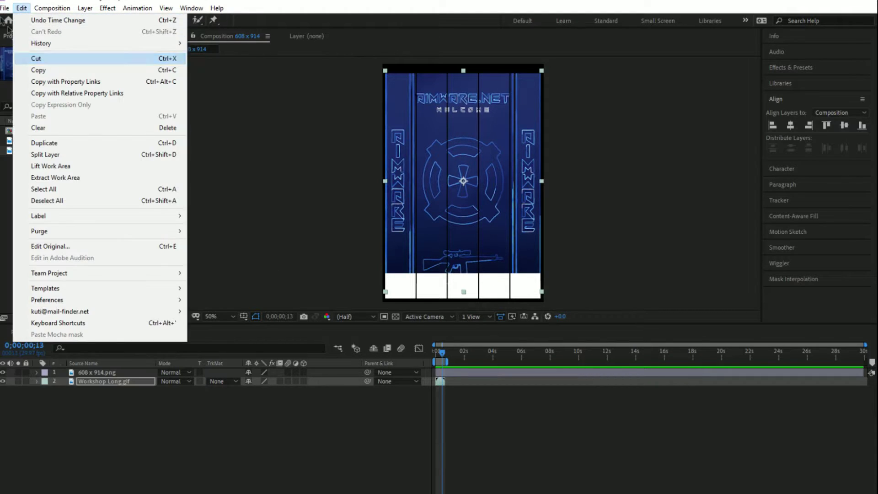
{"action": "mouse_move", "coordinate": [54, 178]}
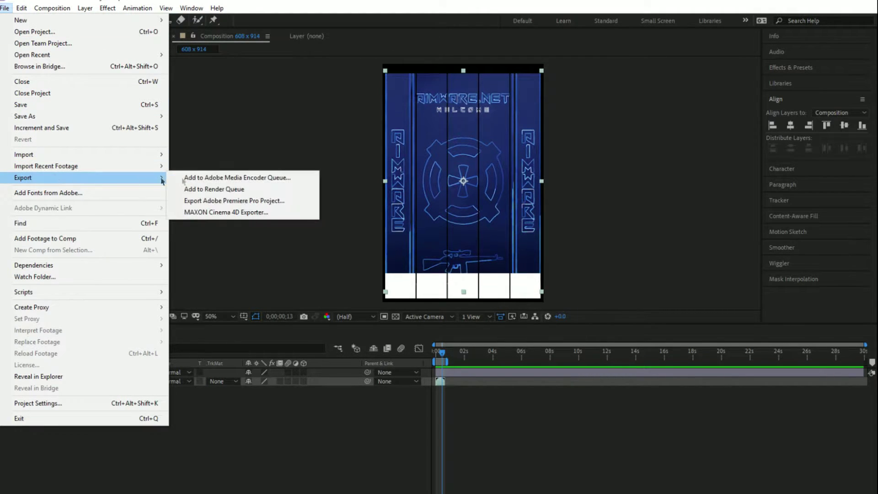
{"action": "left_click", "coordinate": [202, 190]}
{"action": "left_click", "coordinate": [81, 402]}
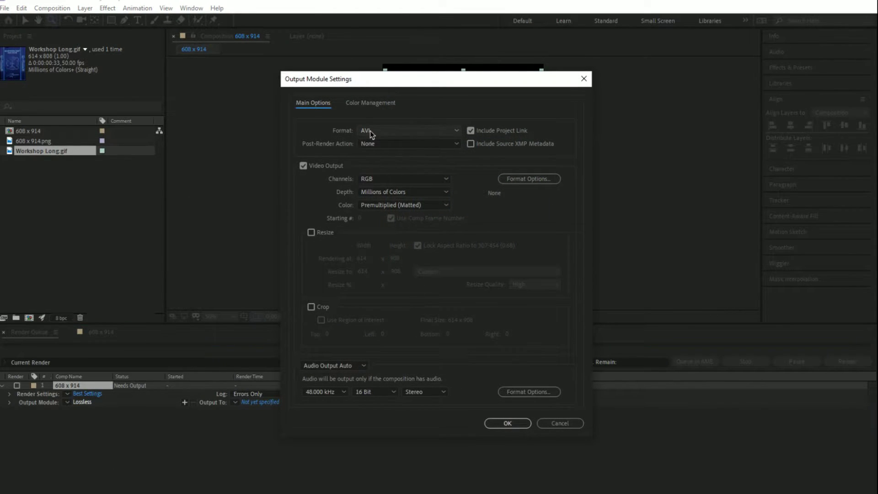
{"action": "left_click", "coordinate": [369, 131]}
{"action": "left_click", "coordinate": [412, 226]}
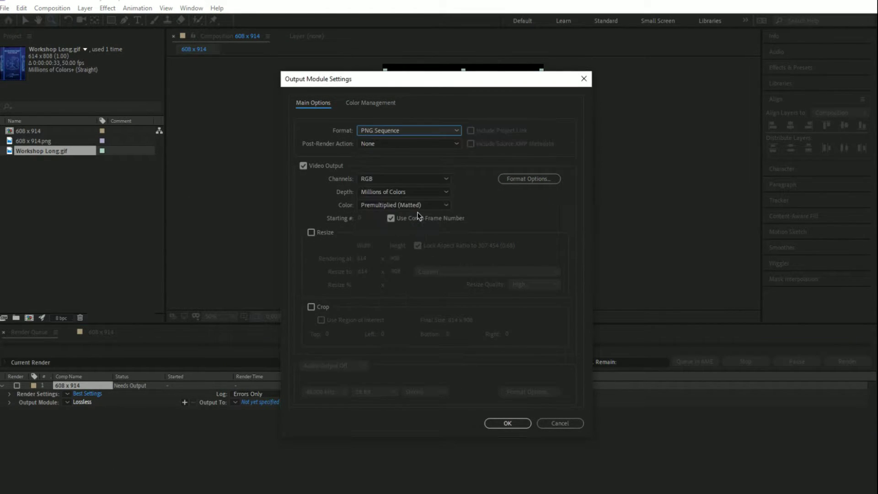
{"action": "left_click", "coordinate": [520, 424]}
Choose the Workshop folder on the desktop as the render's output location
{"action": "left_click", "coordinate": [256, 402]}
{"action": "scroll", "coordinate": [211, 120], "scroll_direction": "up", "scroll_amount": 2}
{"action": "left_click", "coordinate": [190, 114]}
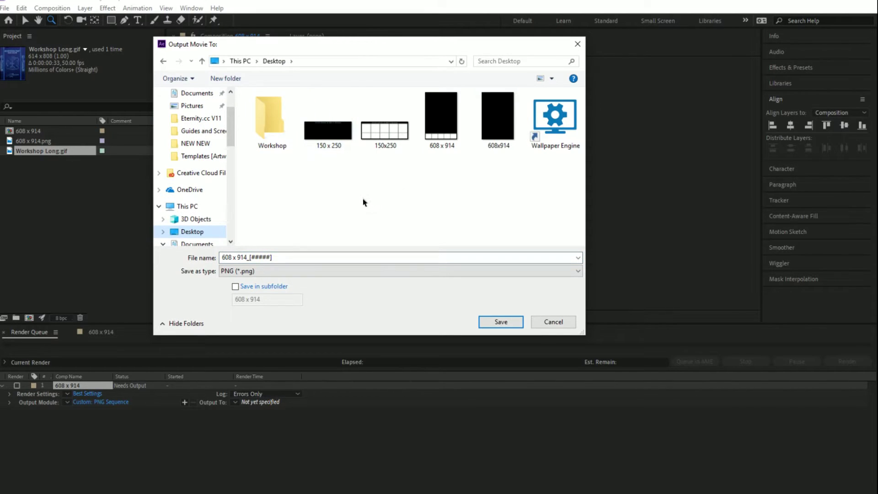
{"action": "left_click", "coordinate": [277, 129]}
{"action": "double_click", "coordinate": [277, 129]}
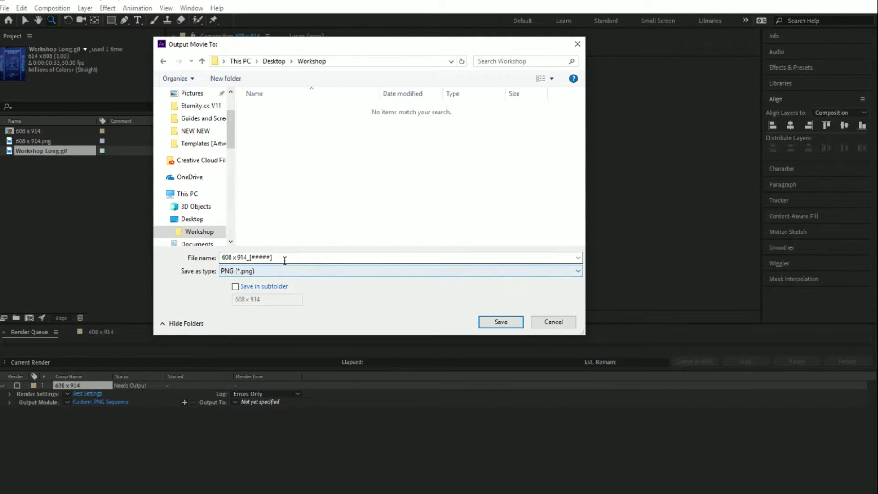
Shorten the output file name to 608 x 914, save it, and render the queued composition
{"action": "left_click", "coordinate": [287, 256]}
{"action": "left_click", "coordinate": [286, 257]}
{"action": "key", "text": "shift+Left"}
{"action": "key", "text": "shift+Left"}
{"action": "key", "text": "shift+Left"}
{"action": "key", "text": "shift+Left"}
{"action": "key", "text": "shift+Left"}
{"action": "key", "text": "shift+Left"}
{"action": "key", "text": "shift+Left"}
{"action": "key", "text": "BackSpace"}
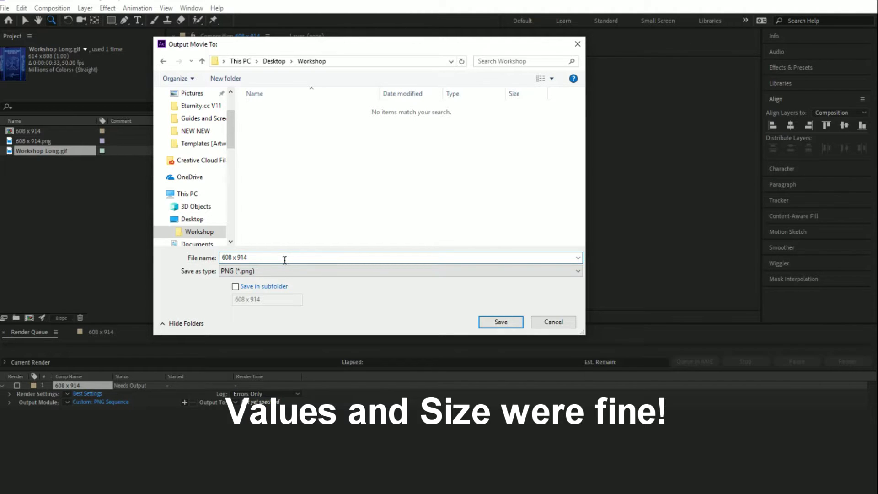
{"action": "left_click", "coordinate": [500, 322]}
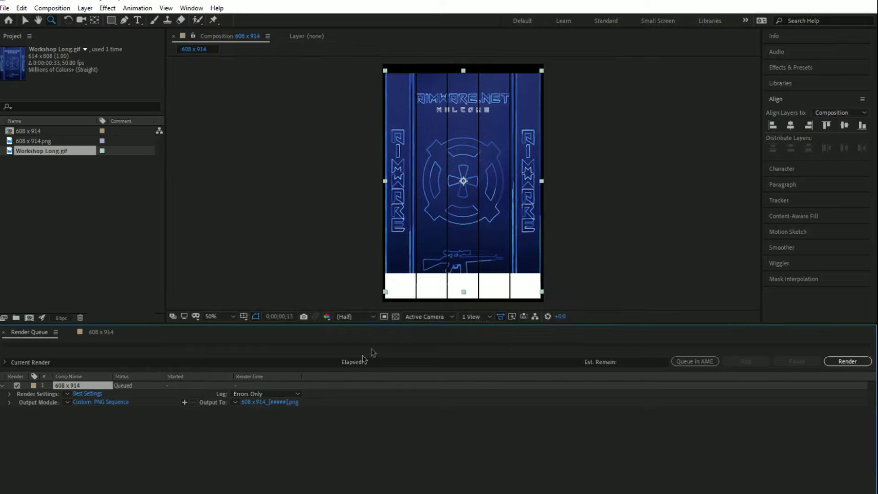
{"action": "left_click", "coordinate": [851, 362]}
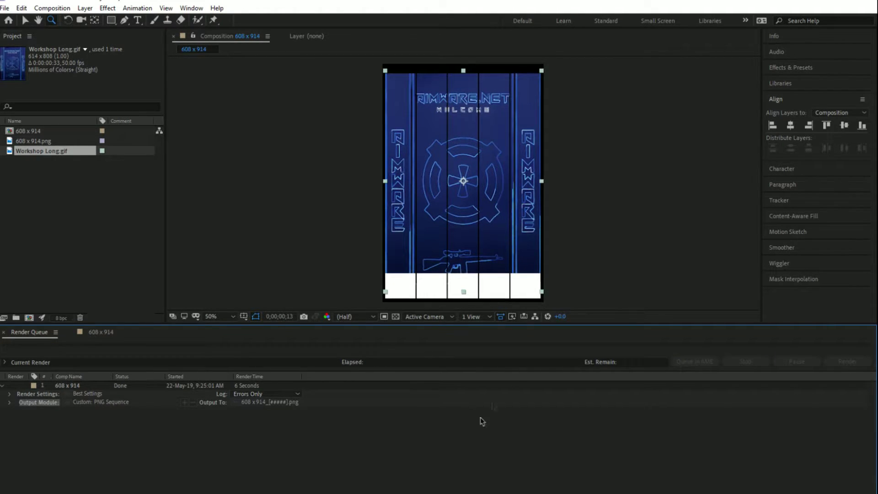
Close After Effects and launch Adobe Photoshop CC 2019
{"action": "left_click", "coordinate": [821, 4]}
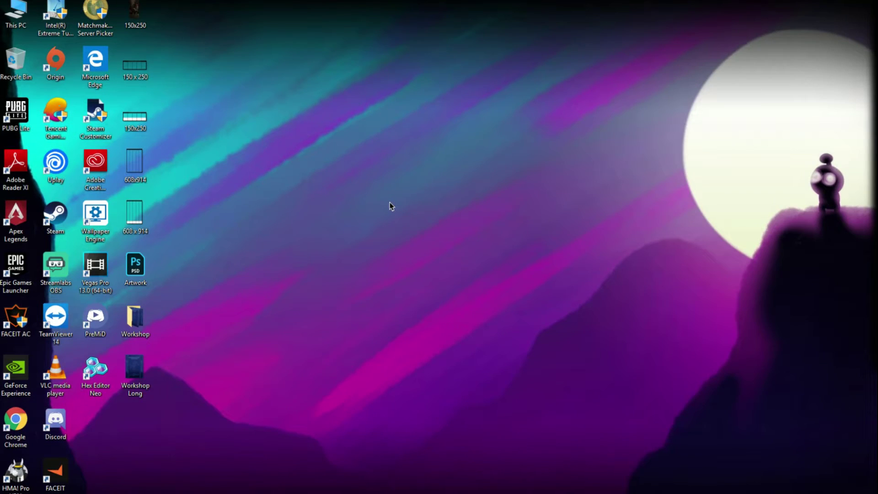
{"action": "key", "text": "alt+Tab"}
{"action": "left_click", "coordinate": [857, 3]}
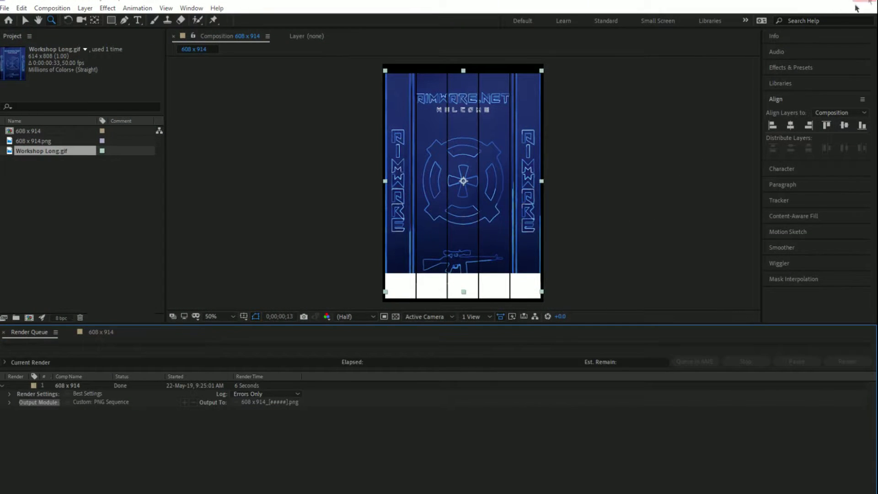
{"action": "left_click", "coordinate": [453, 274]}
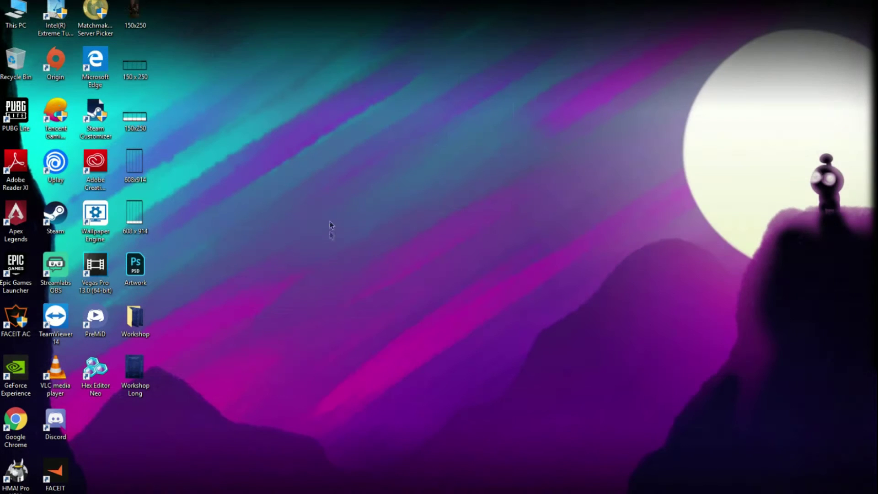
{"action": "right_click", "coordinate": [330, 200]}
{"action": "left_click", "coordinate": [358, 232]}
{"action": "key", "text": "super"}
{"action": "type", "text": "pho"}
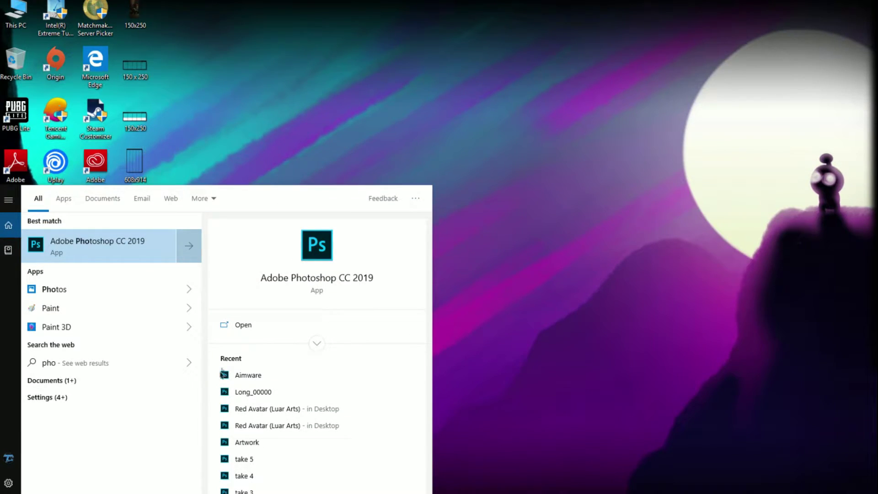
{"action": "key", "text": "Return"}
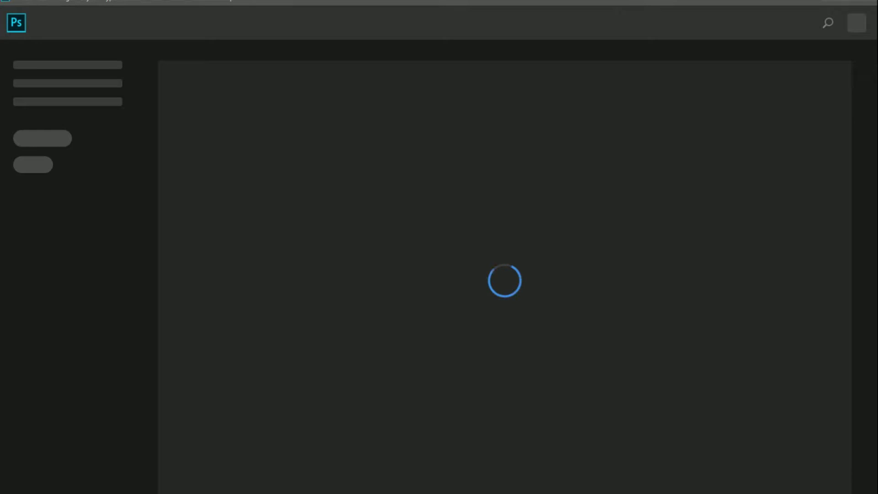
Open 608 x 914_00000 from the desktop's Workshop folder as an image sequence and play it back
{"action": "mouse_move", "coordinate": [549, 493]}
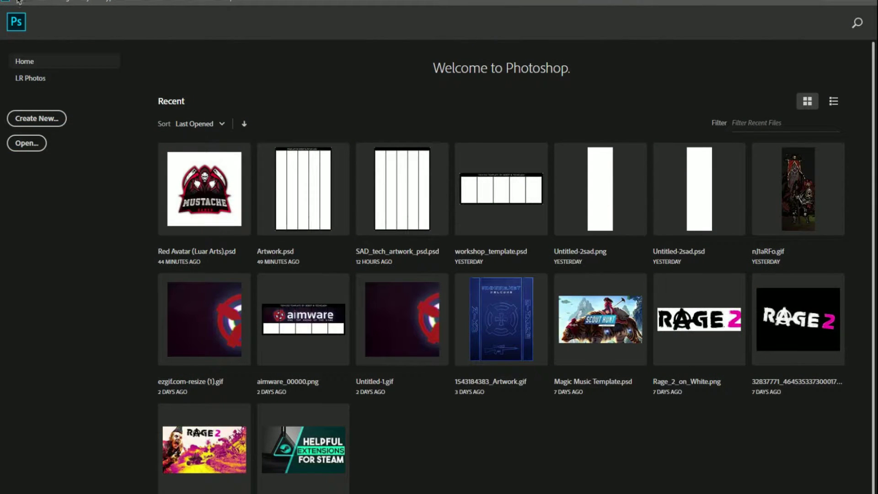
{"action": "left_click", "coordinate": [19, 2]}
{"action": "left_click", "coordinate": [492, 224]}
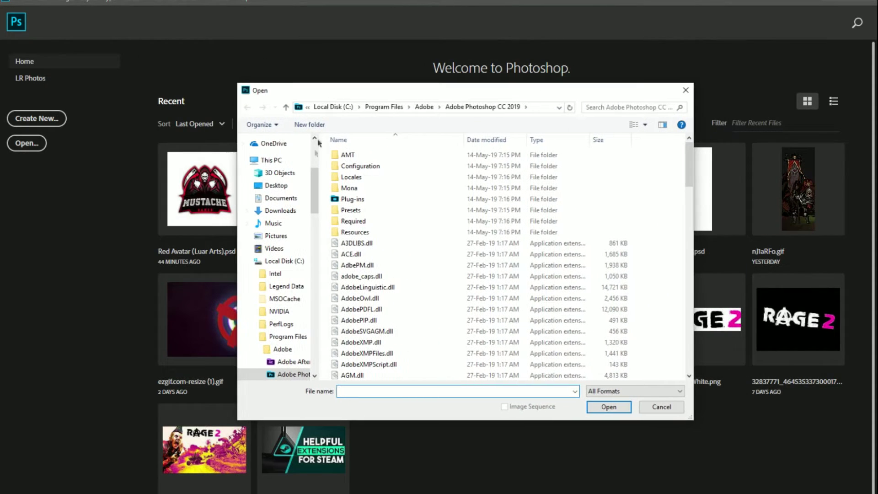
{"action": "left_click", "coordinate": [275, 186]}
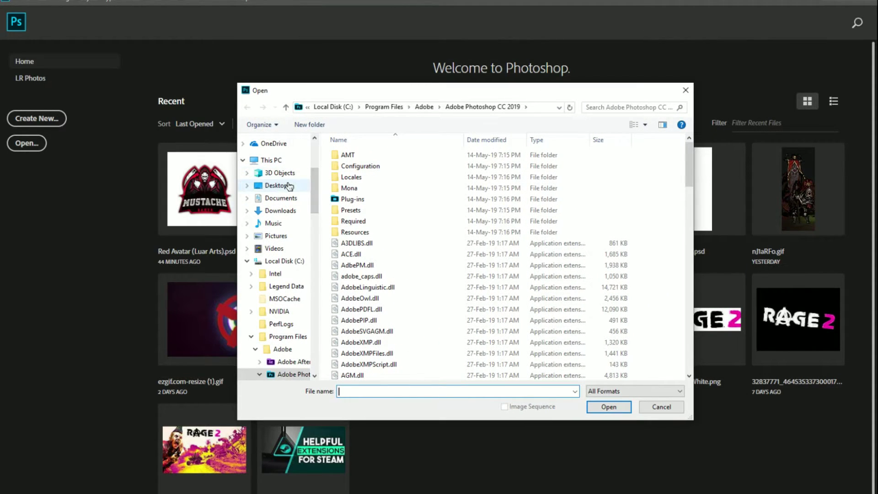
{"action": "double_click", "coordinate": [356, 164]}
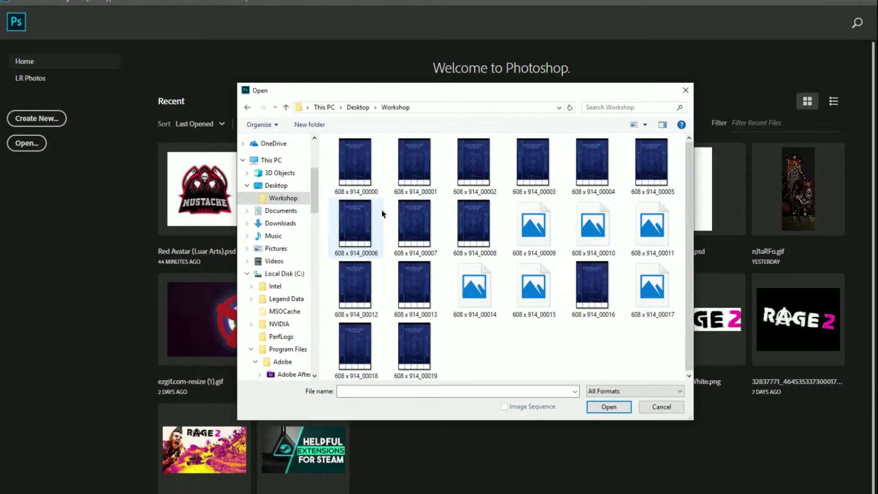
{"action": "left_click", "coordinate": [353, 156]}
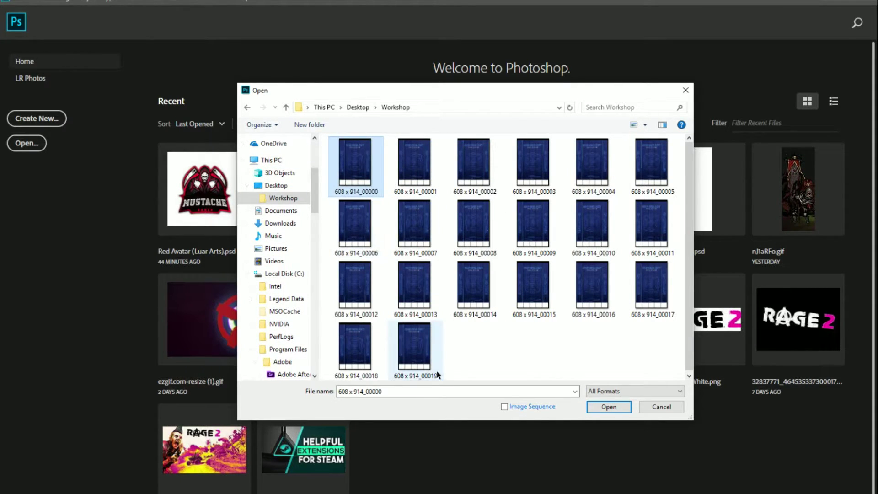
{"action": "left_click", "coordinate": [530, 407]}
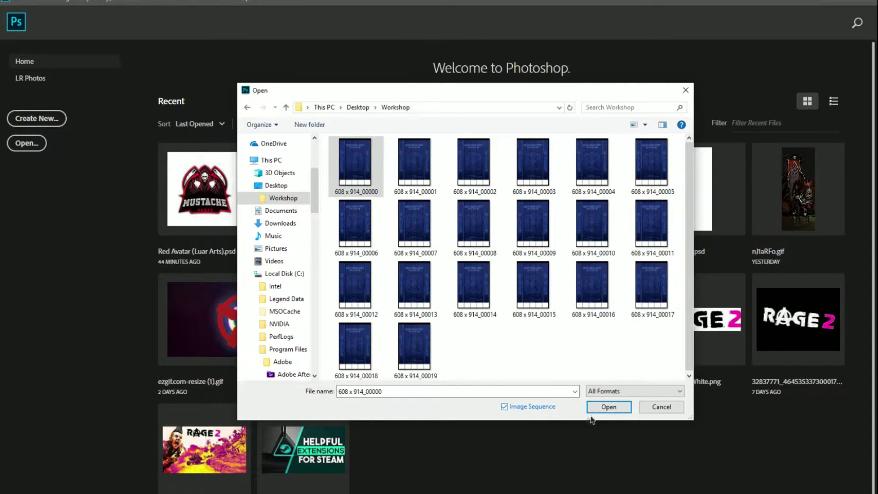
{"action": "left_click", "coordinate": [602, 407]}
{"action": "left_click", "coordinate": [523, 158]}
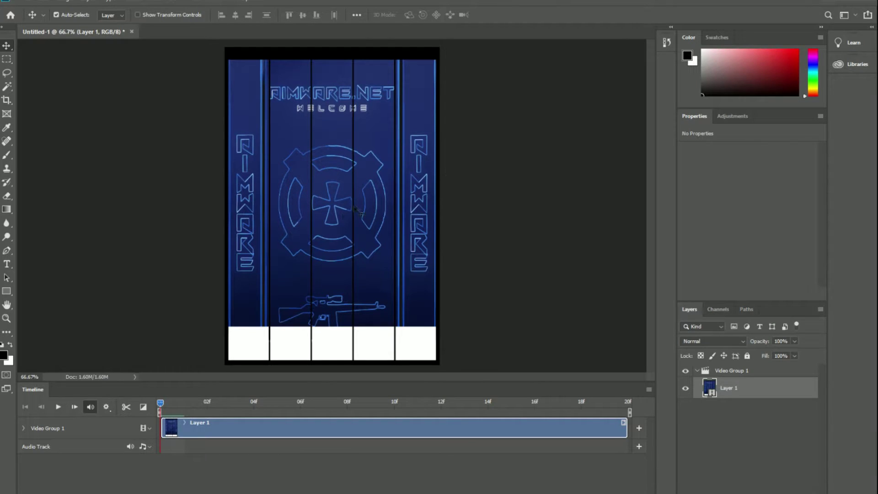
{"action": "key", "text": "space"}
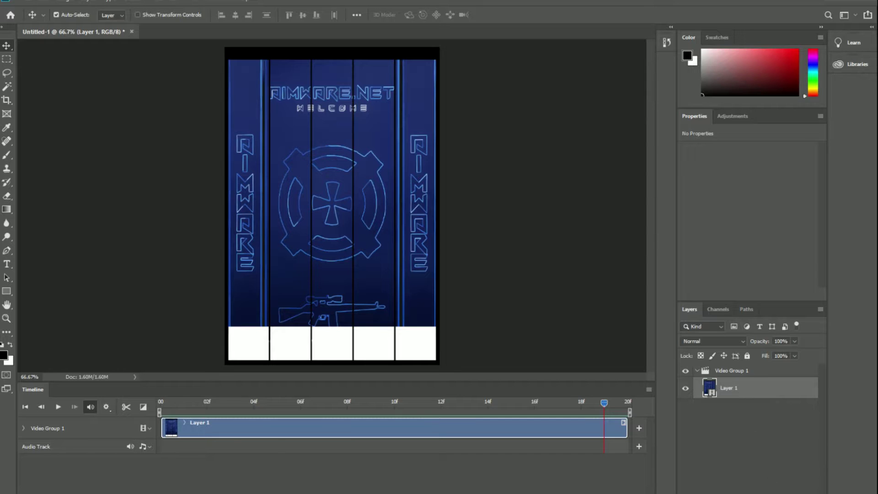
Add a new layer above Video Group 1 and match its timeline clip to Layer 1's full span
{"action": "key", "text": "ctrl+shift+alt+n"}
{"action": "left_click_drag", "start_coordinate": [750, 397], "coordinate": [752, 369]}
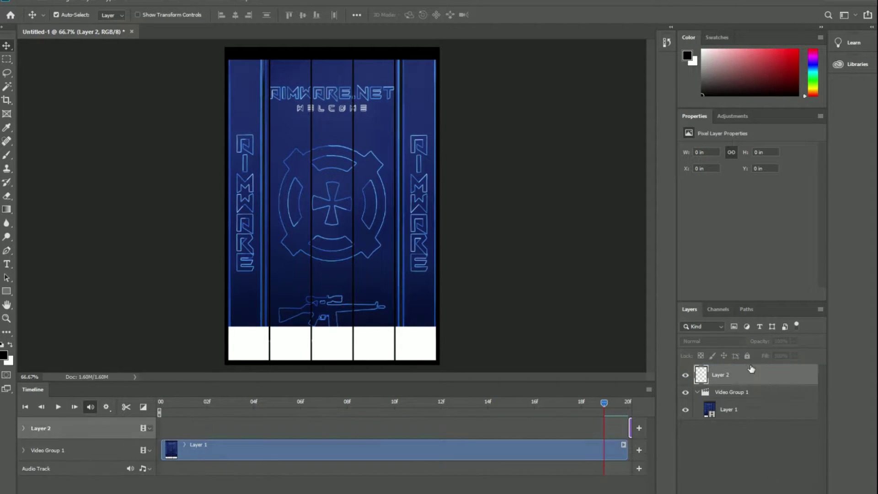
{"action": "mouse_move", "coordinate": [622, 427]}
{"action": "left_mouse_down"}
{"action": "mouse_move", "coordinate": [186, 428]}
{"action": "mouse_move", "coordinate": [595, 428]}
{"action": "mouse_move", "coordinate": [200, 429]}
{"action": "mouse_move", "coordinate": [559, 428]}
{"action": "mouse_move", "coordinate": [230, 429]}
{"action": "left_mouse_up"}
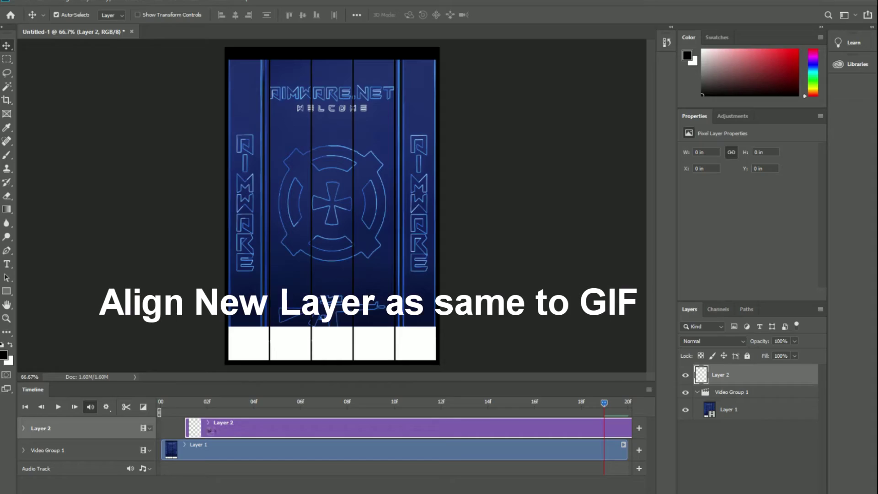
{"action": "left_click_drag", "start_coordinate": [208, 428], "coordinate": [256, 427]}
{"action": "left_click_drag", "start_coordinate": [314, 430], "coordinate": [163, 428]}
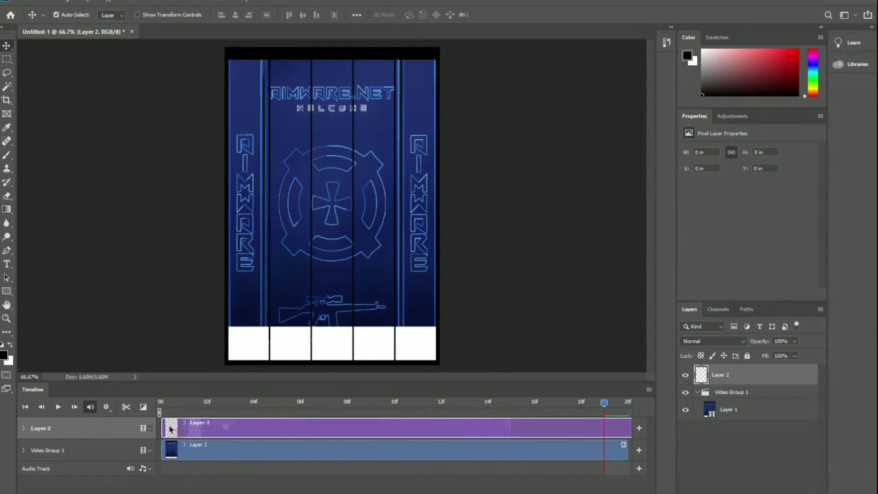
{"action": "mouse_move", "coordinate": [630, 428]}
{"action": "left_mouse_down"}
{"action": "mouse_move", "coordinate": [487, 430]}
{"action": "mouse_move", "coordinate": [627, 428]}
{"action": "left_mouse_up"}
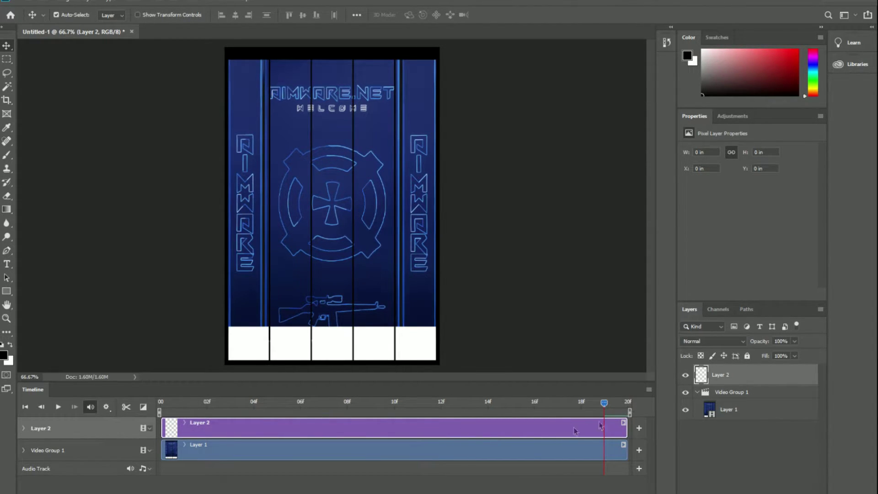
{"action": "key", "text": "space"}
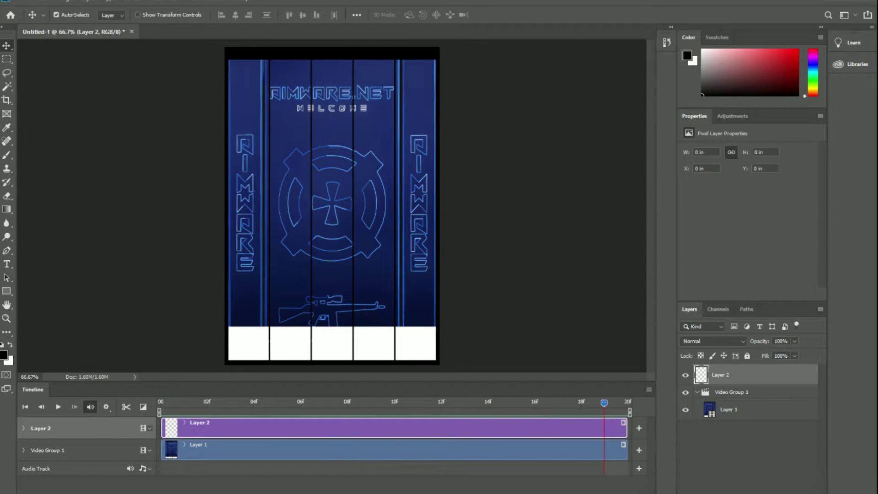
Place the 608x914 image from the desktop into the document as a layer above Video Group 1
{"action": "key", "text": "super+e"}
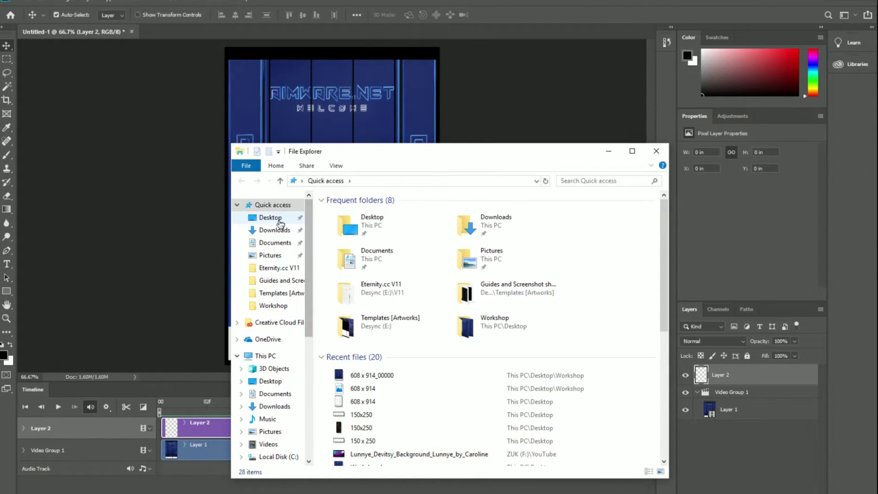
{"action": "left_click", "coordinate": [270, 217]}
{"action": "left_click_drag", "start_coordinate": [480, 153], "coordinate": [720, 89]}
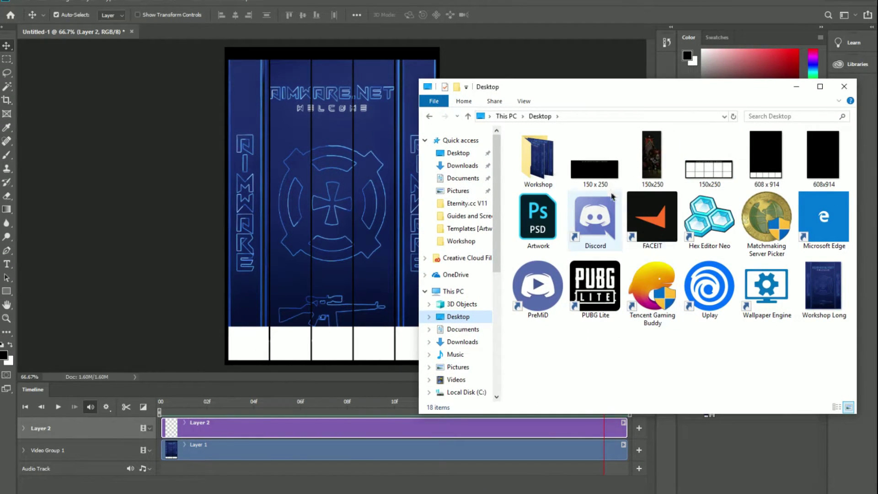
{"action": "left_click", "coordinate": [836, 158]}
{"action": "left_click_drag", "start_coordinate": [835, 158], "coordinate": [347, 196]}
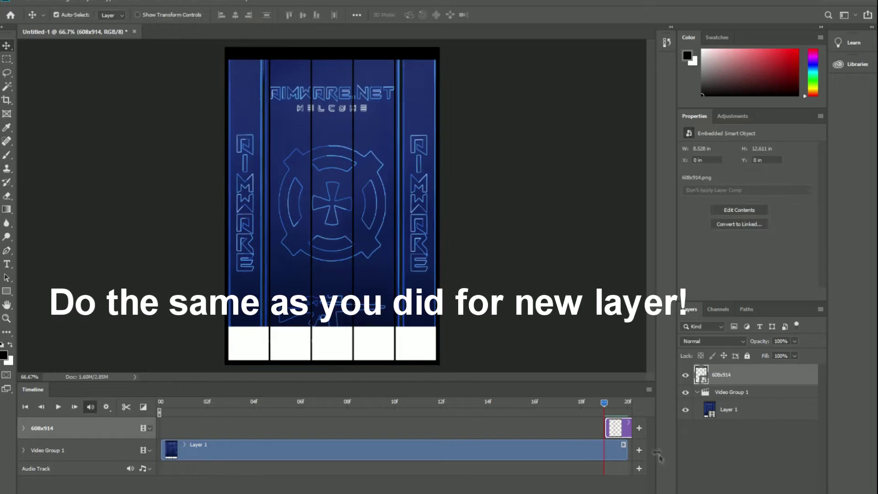
Extend the 608x914 layer's timeline clip to cover Layer 1's full span
{"action": "left_click_drag", "start_coordinate": [607, 428], "coordinate": [265, 428]}
{"action": "left_click", "coordinate": [272, 431]}
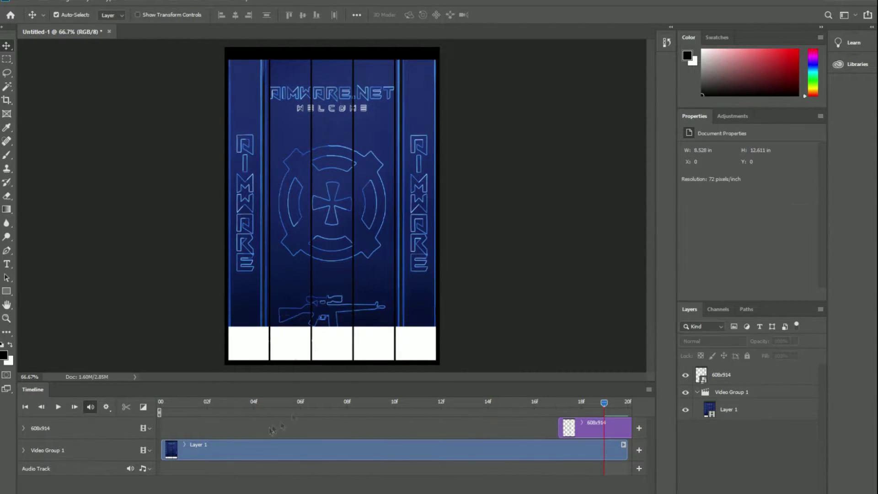
{"action": "left_click_drag", "start_coordinate": [555, 428], "coordinate": [528, 429]}
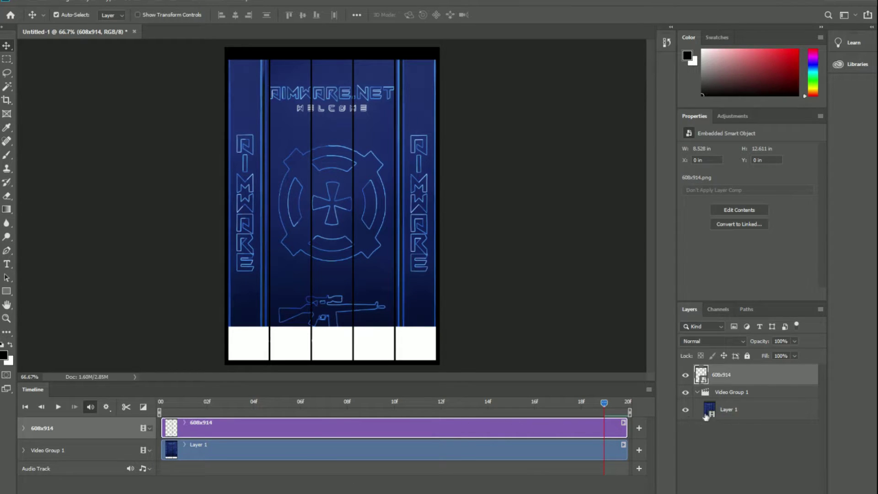
{"action": "left_click", "coordinate": [687, 412]}
{"action": "left_click", "coordinate": [686, 412]}
{"action": "left_click", "coordinate": [686, 412]}
{"action": "left_click", "coordinate": [687, 412]}
Select the first of the five vertical panels with the Magic Wand and crop the document to it
{"action": "left_click", "coordinate": [7, 87]}
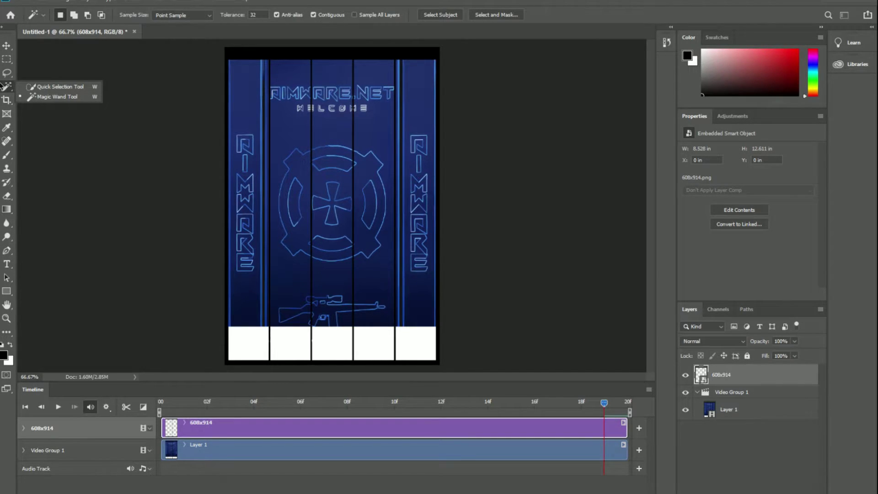
{"action": "left_click", "coordinate": [36, 96]}
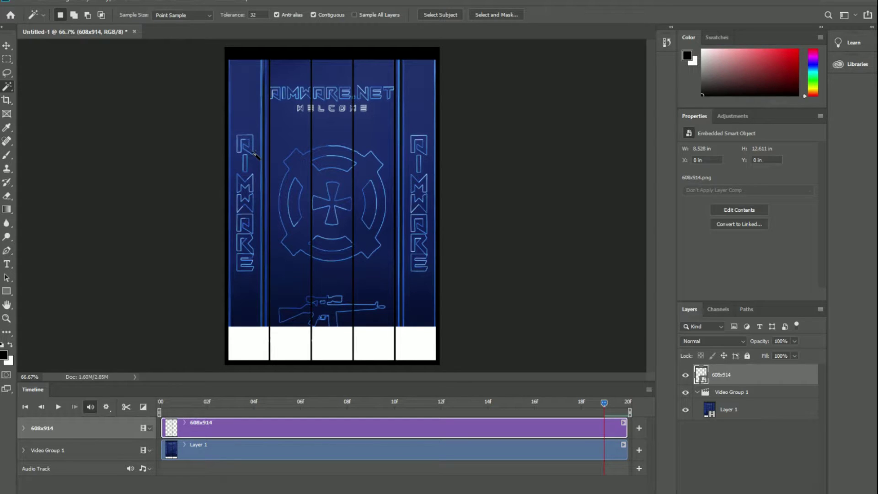
{"action": "left_click", "coordinate": [250, 178]}
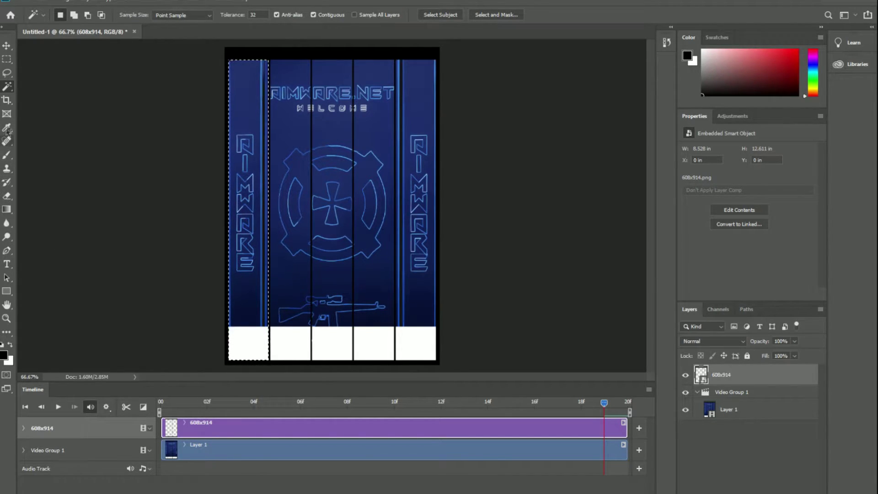
{"action": "left_click", "coordinate": [7, 99]}
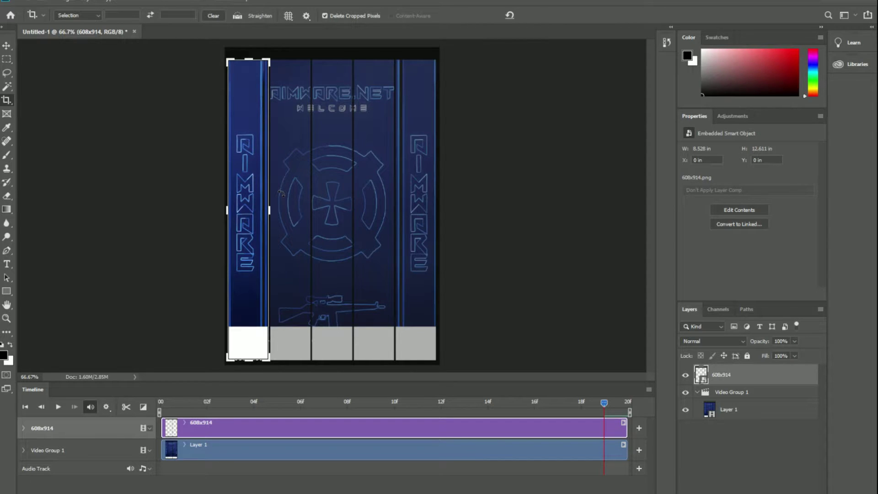
{"action": "key", "text": "Return"}
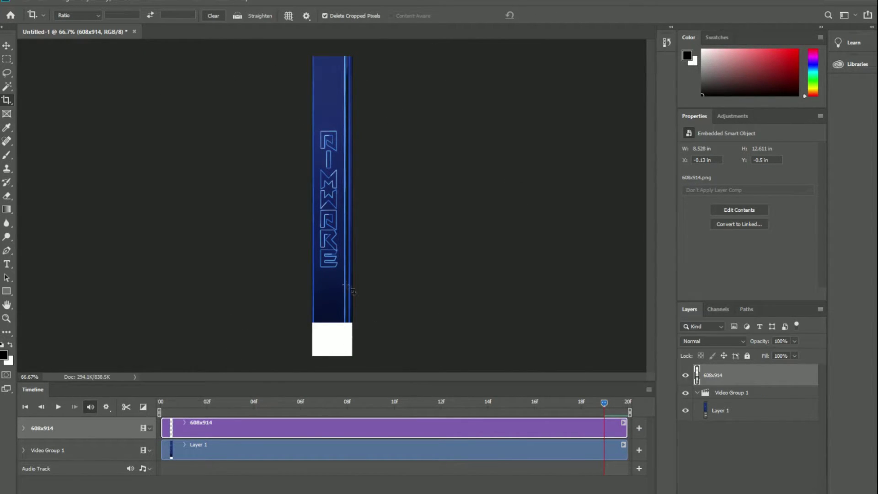
Export the cropped first panel with Save for Web as a GIF named Untitled-1 on the desktop
{"action": "left_click", "coordinate": [20, 4]}
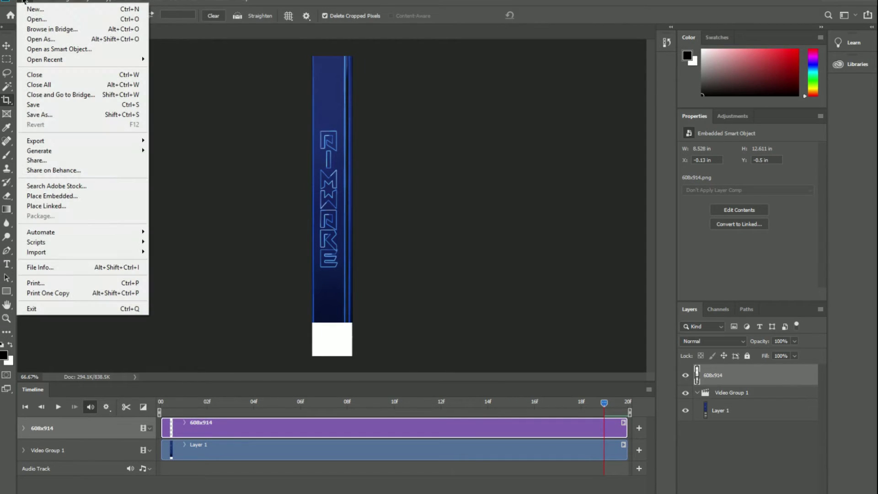
{"action": "mouse_move", "coordinate": [72, 142]}
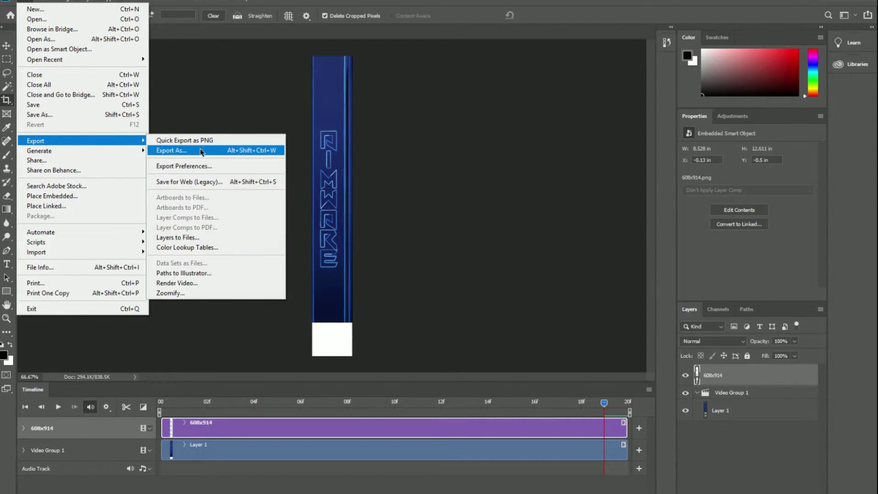
{"action": "left_click", "coordinate": [204, 185]}
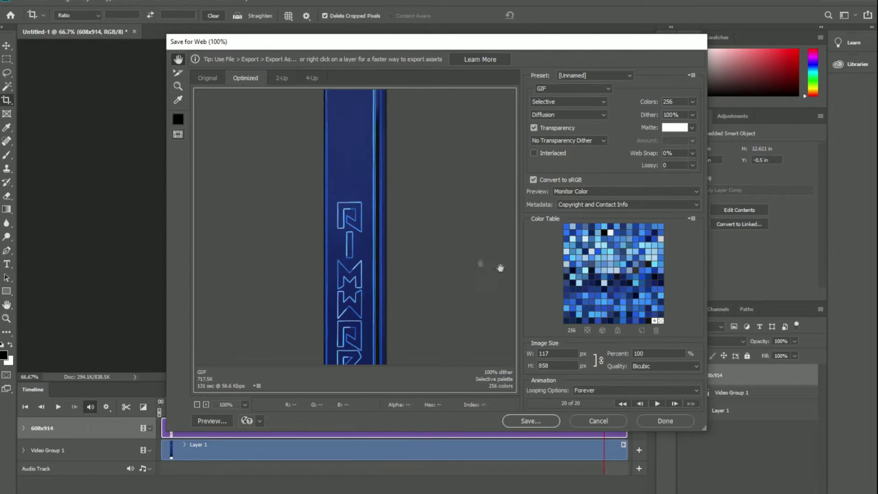
{"action": "left_click", "coordinate": [575, 102]}
{"action": "left_click", "coordinate": [567, 114]}
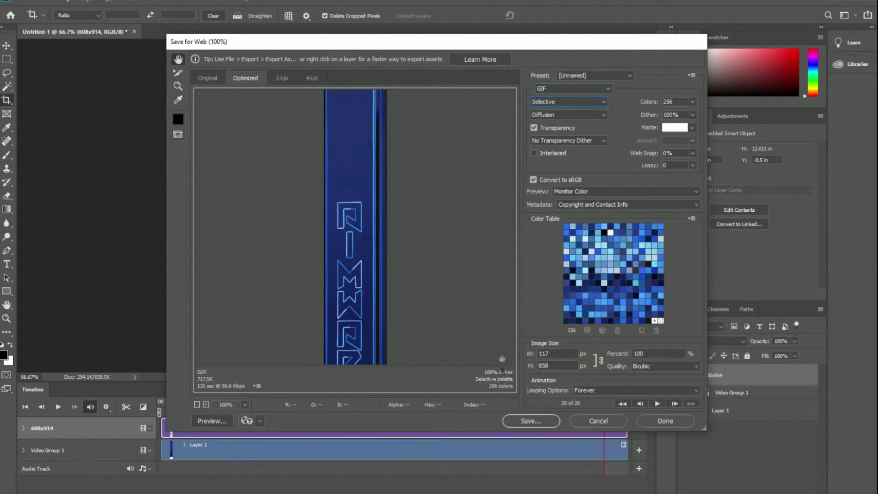
{"action": "left_click", "coordinate": [526, 421]}
{"action": "left_click", "coordinate": [196, 132]}
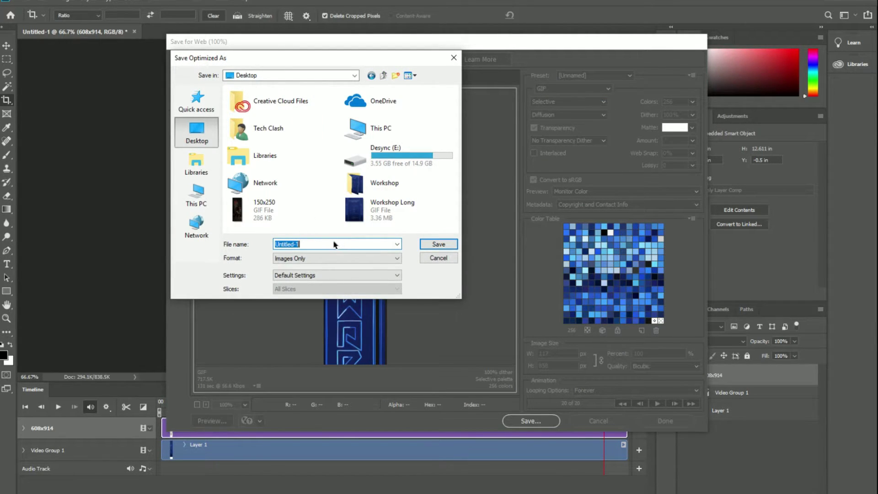
{"action": "left_click", "coordinate": [433, 245]}
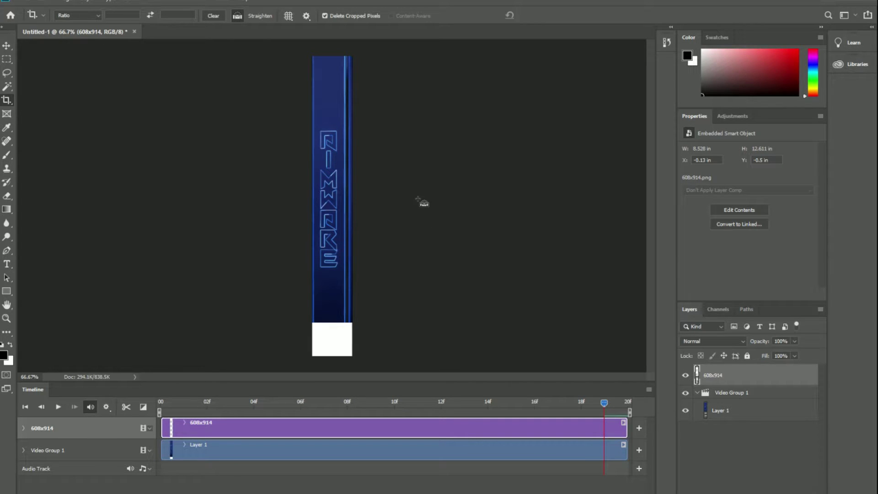
Undo the first panel's crop, then crop the document to the second panel using a Magic Wand selection
{"action": "left_click", "coordinate": [7, 87]}
{"action": "left_click", "coordinate": [296, 185]}
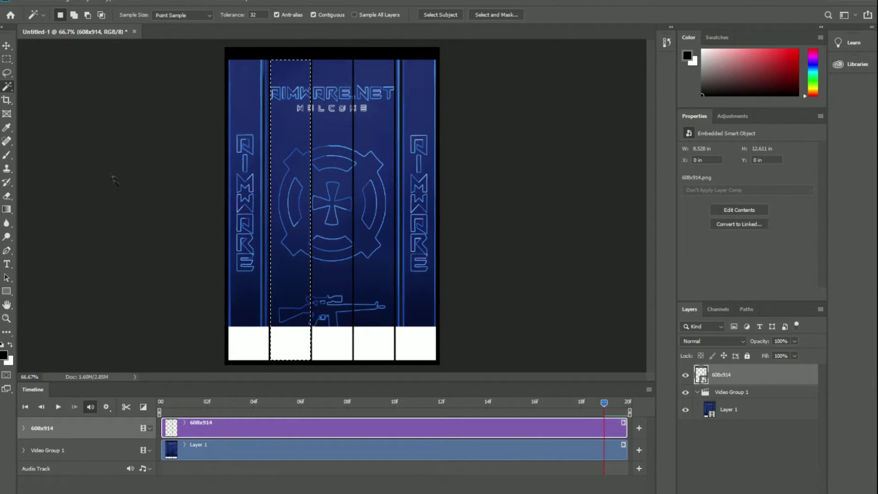
{"action": "left_click", "coordinate": [6, 100]}
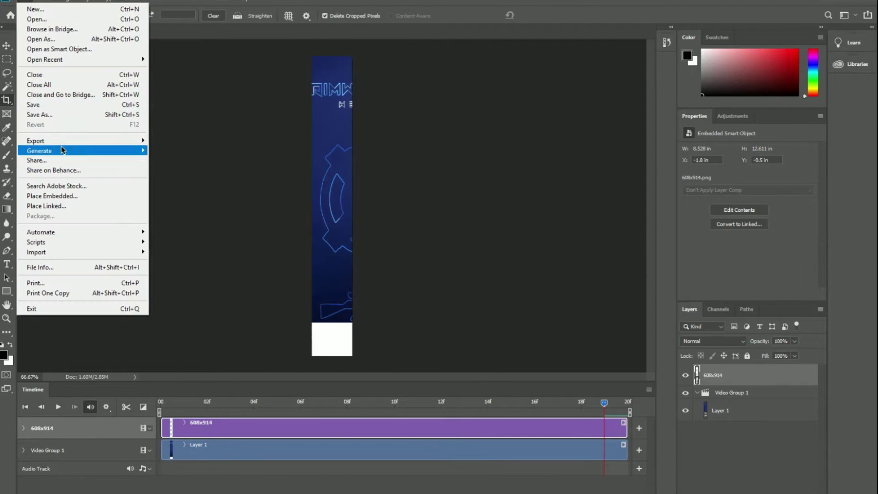
Export the cropped second panel with Save for Web as a GIF named 2 on the desktop
{"action": "left_click", "coordinate": [183, 197]}
{"action": "left_click", "coordinate": [531, 421]}
{"action": "key", "text": "BackSpace"}
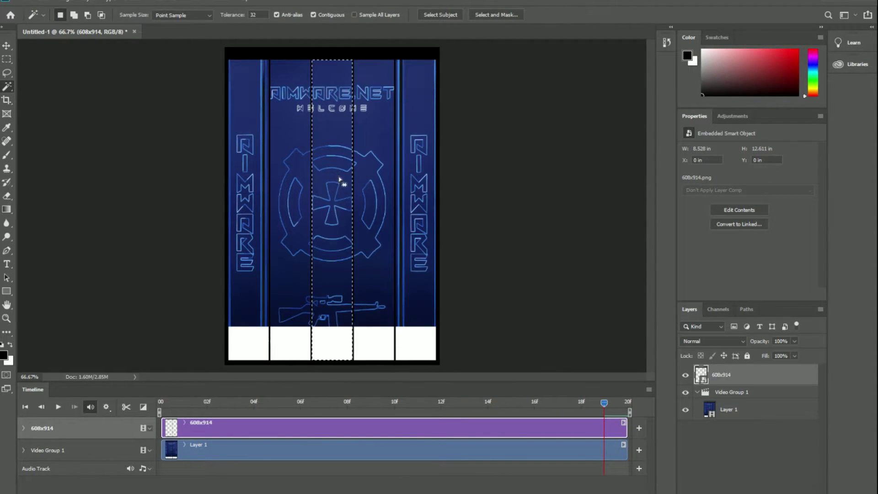
{"action": "left_click", "coordinate": [14, 0]}
{"action": "left_click", "coordinate": [183, 197]}
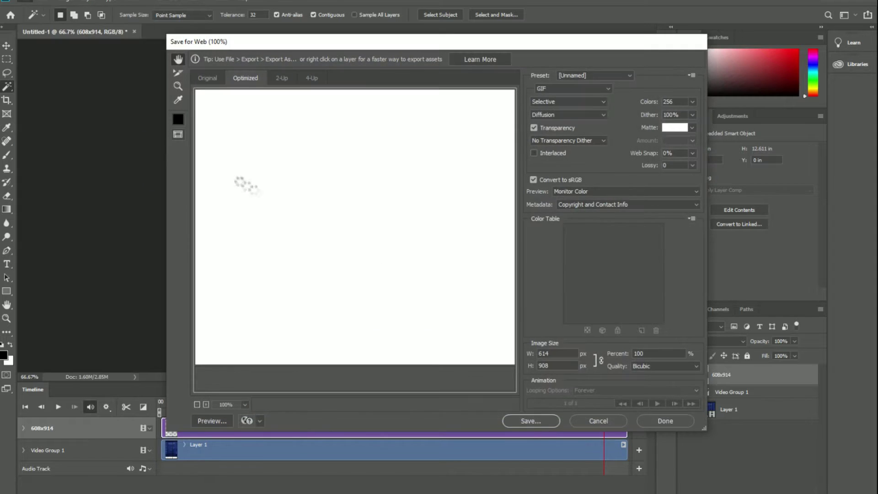
{"action": "left_click", "coordinate": [525, 418]}
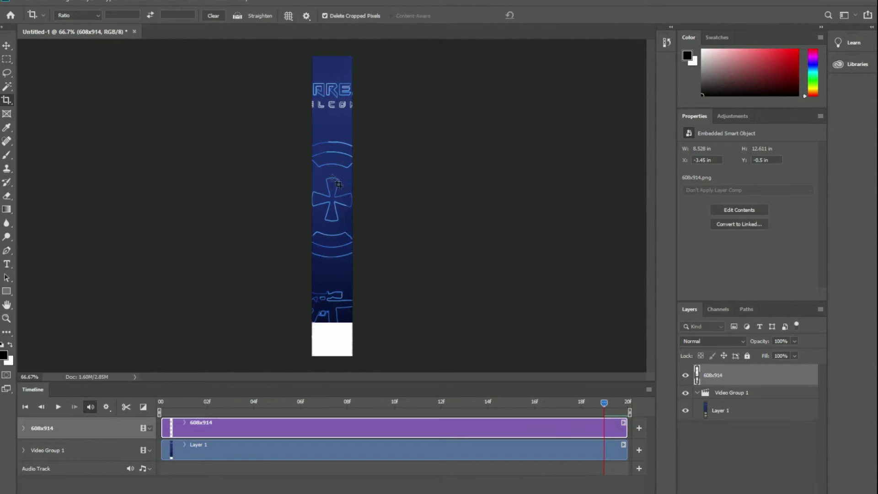
Export the cropped third panel with Save for Web as a GIF named 3 on the desktop
{"action": "left_click", "coordinate": [14, 0]}
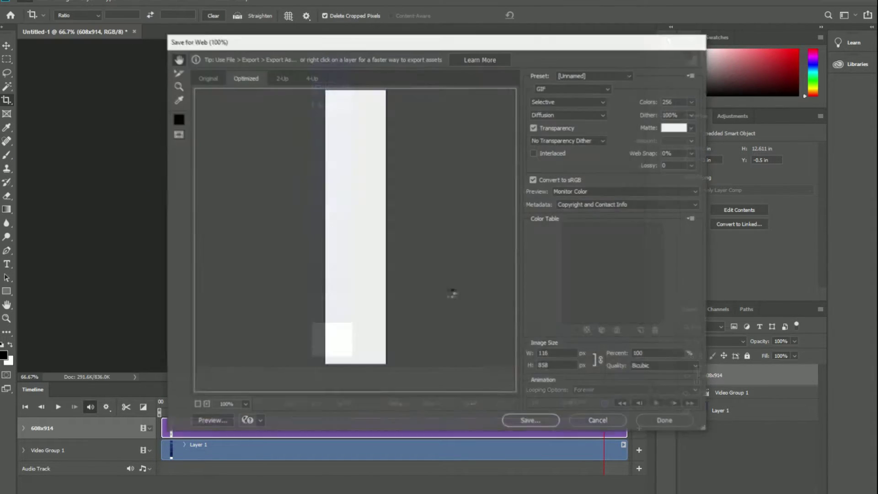
{"action": "left_click", "coordinate": [526, 417]}
{"action": "left_click", "coordinate": [202, 143]}
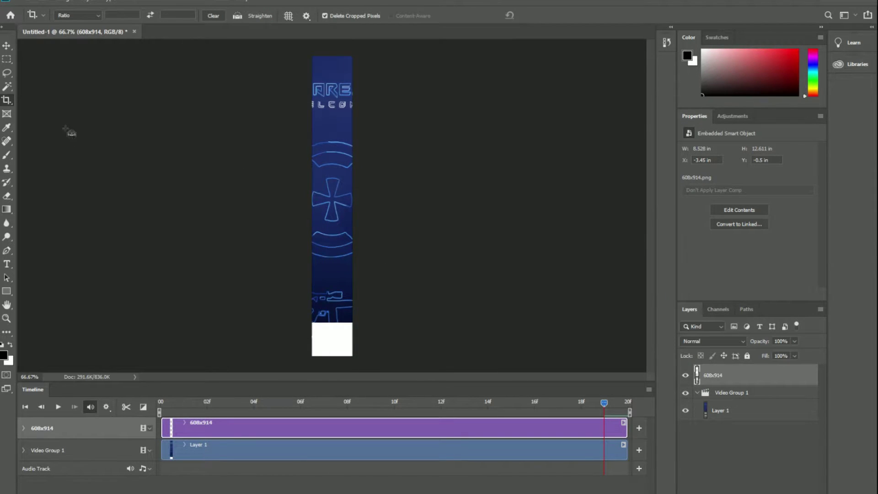
Undo the third panel's crop and crop the document to the fourth panel
{"action": "key", "text": "ctrl+z"}
{"action": "key", "text": "Return"}
Export the cropped fourth panel with Save for Web as a GIF named 4 on the desktop
{"action": "left_click", "coordinate": [13, 1]}
{"action": "mouse_move", "coordinate": [82, 141]}
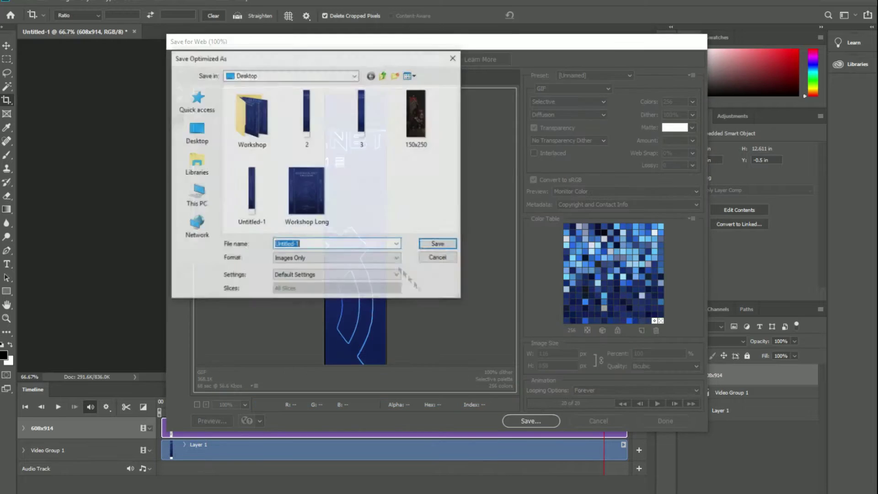
{"action": "left_click", "coordinate": [425, 247]}
Undo the fourth panel's crop and select the fifth panel with the Magic Wand
{"action": "key", "text": "ctrl+z"}
{"action": "left_click", "coordinate": [7, 87]}
{"action": "left_click", "coordinate": [416, 206]}
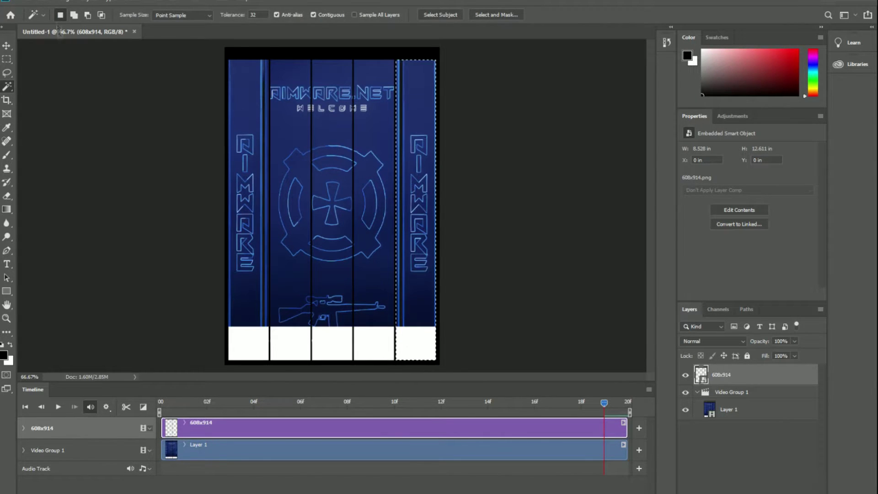
{"action": "left_click", "coordinate": [13, 1]}
{"action": "mouse_move", "coordinate": [82, 140]}
{"action": "left_click", "coordinate": [173, 181]}
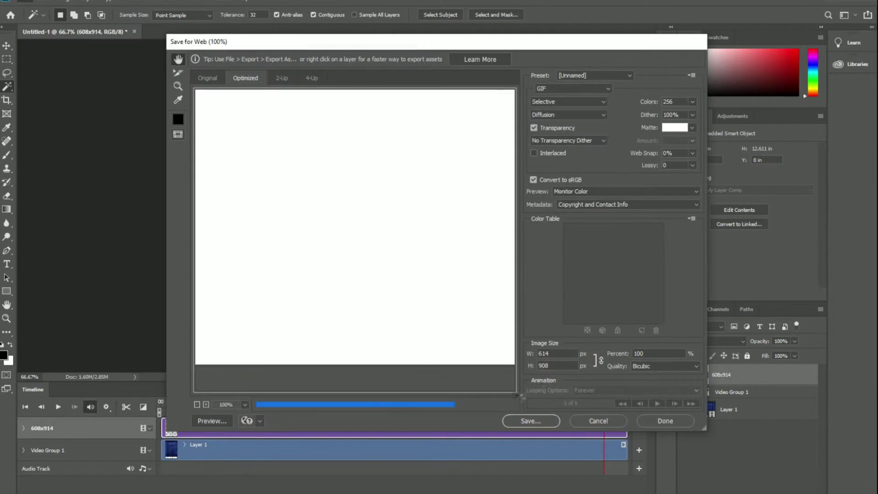
{"action": "left_click", "coordinate": [595, 419]}
Crop the document to the selected fifth panel and export it with Save for Web as a GIF named 5
{"action": "key", "text": "c"}
{"action": "key", "text": "Return"}
{"action": "left_click", "coordinate": [14, 1]}
{"action": "mouse_move", "coordinate": [82, 141]}
{"action": "left_click", "coordinate": [173, 181]}
{"action": "left_click", "coordinate": [531, 420]}
{"action": "type", "text": "5"}
{"action": "key", "text": "Return"}
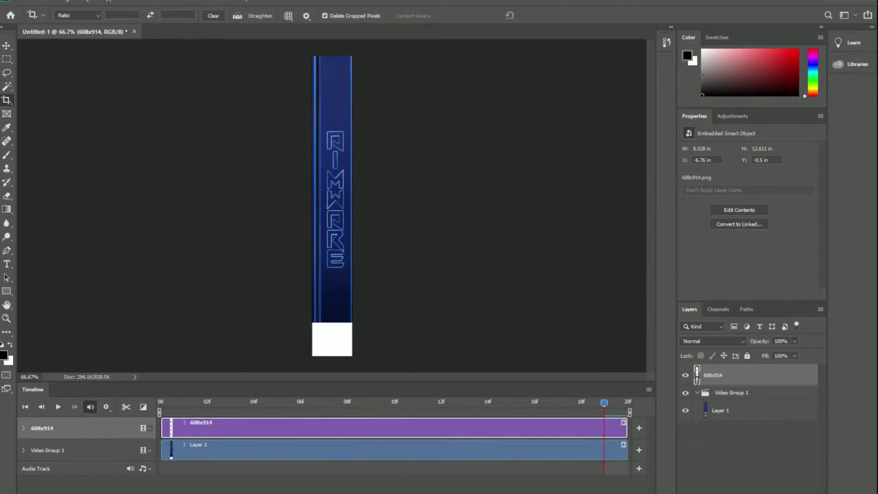
Undo the fifth panel's crop and clear away the open windows to reach the desktop
{"action": "key", "text": "ctrl+z"}
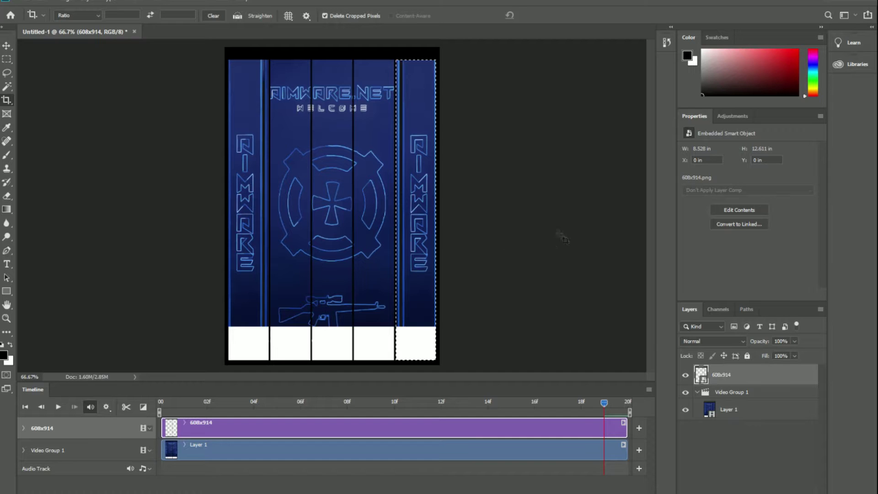
{"action": "left_click", "coordinate": [832, 3]}
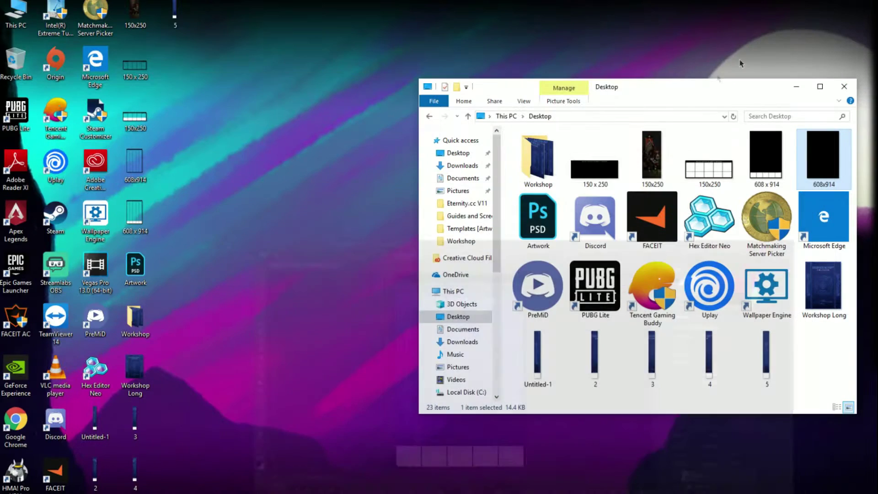
{"action": "left_click", "coordinate": [848, 87]}
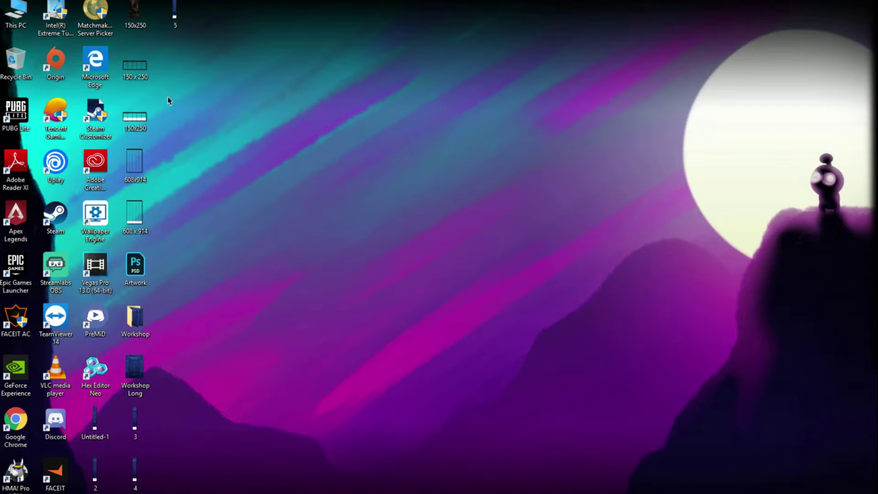
View the exported panel GIFs from the desktop in Photos and close the viewer
{"action": "double_click", "coordinate": [95, 420]}
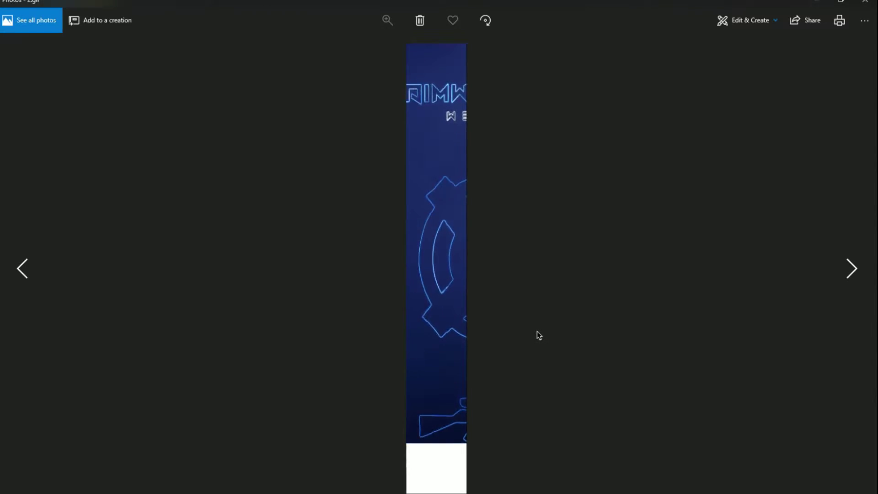
{"action": "key", "text": "Right"}
{"action": "key", "text": "Right"}
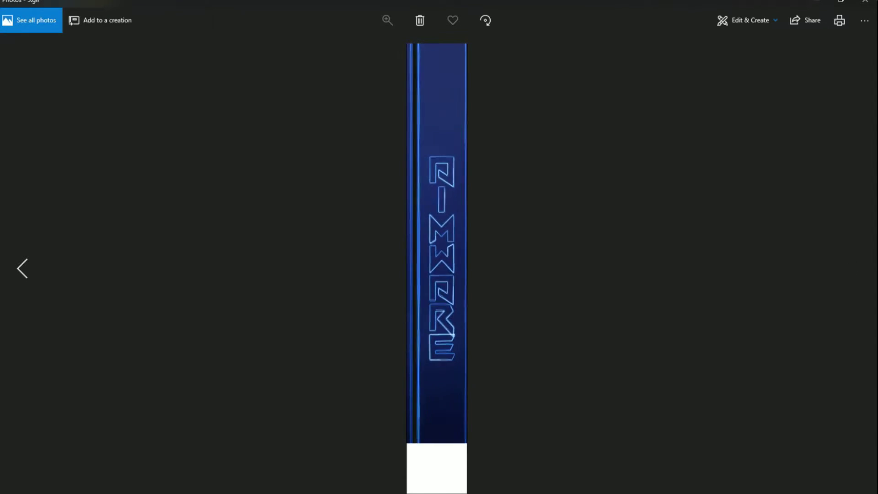
{"action": "left_click", "coordinate": [865, 1]}
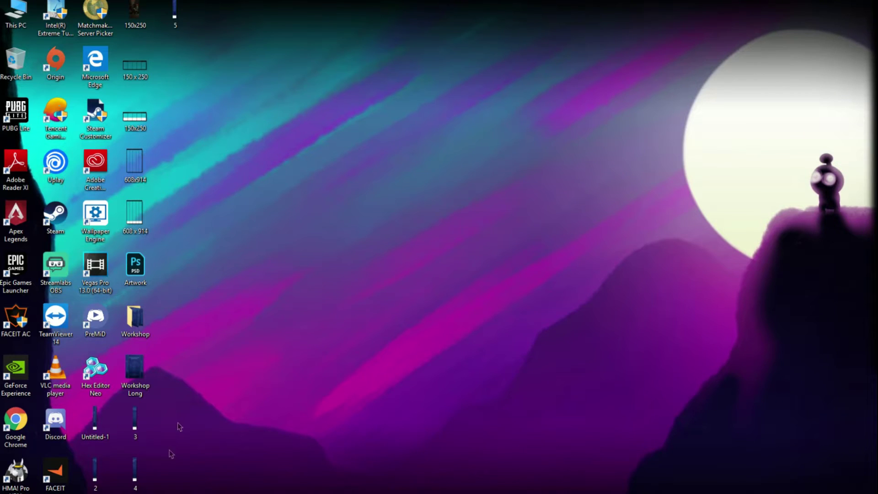
{"action": "double_click", "coordinate": [135, 419]}
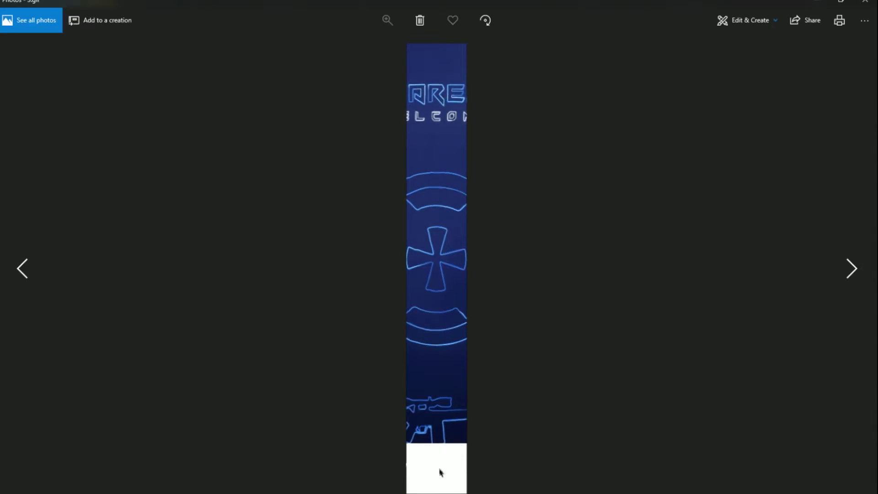
{"action": "left_click", "coordinate": [865, 1]}
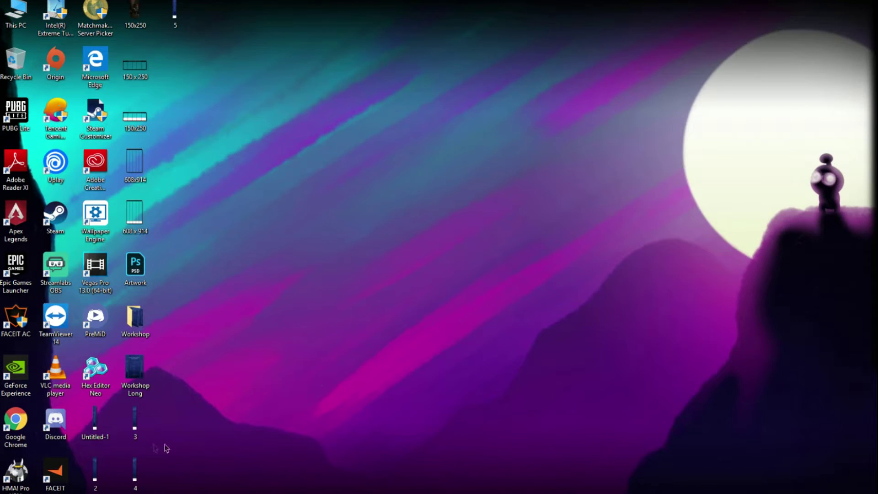
Examine the pixel width and height in the file properties of the Untitled-1 GIF on the desktop
{"action": "right_click", "coordinate": [95, 423]}
{"action": "left_click", "coordinate": [124, 416]}
{"action": "left_click", "coordinate": [170, 275]}
{"action": "left_click", "coordinate": [177, 324]}
{"action": "key", "text": "Down"}
{"action": "key", "text": "Up"}
{"action": "key", "text": "Down"}
{"action": "key", "text": "Up"}
{"action": "key", "text": "Down"}
{"action": "key", "text": "Up"}
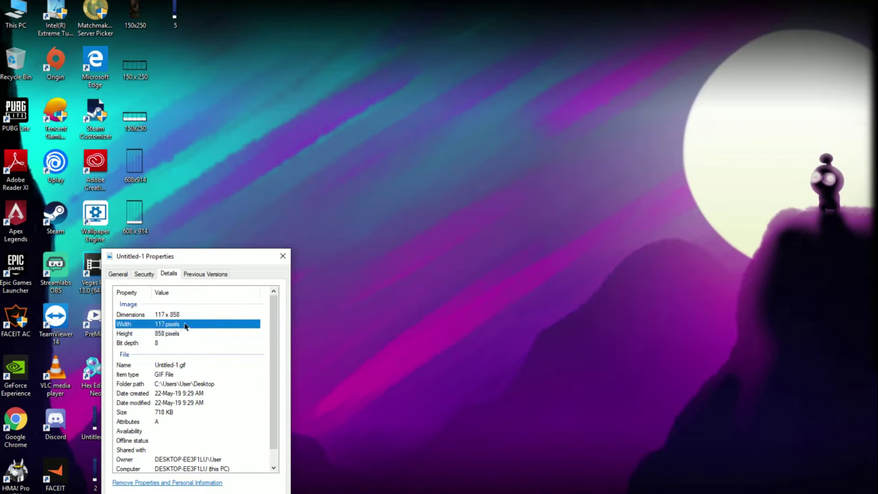
{"action": "left_click", "coordinate": [282, 256]}
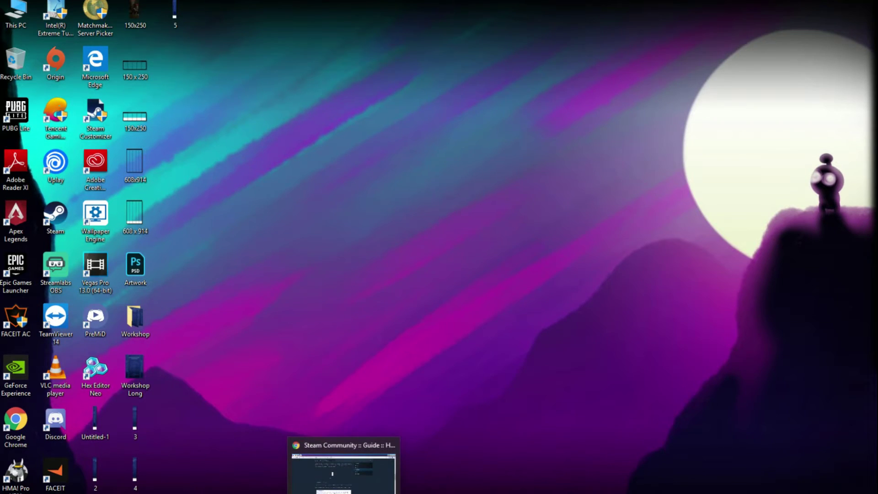
Switch to Chrome and bring up the RapidTables decimal to hexadecimal converter
{"action": "left_click", "coordinate": [344, 476]}
{"action": "left_click", "coordinate": [51, 5]}
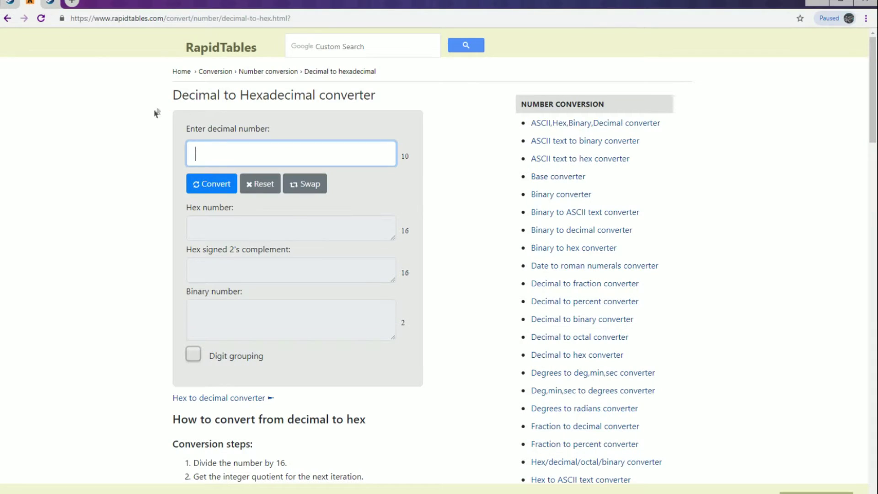
Convert the decimal number 1100 to hexadecimal in the converter
{"action": "left_click", "coordinate": [302, 20]}
{"action": "left_click", "coordinate": [459, 21]}
{"action": "left_click_drag", "start_coordinate": [177, 94], "coordinate": [442, 98]}
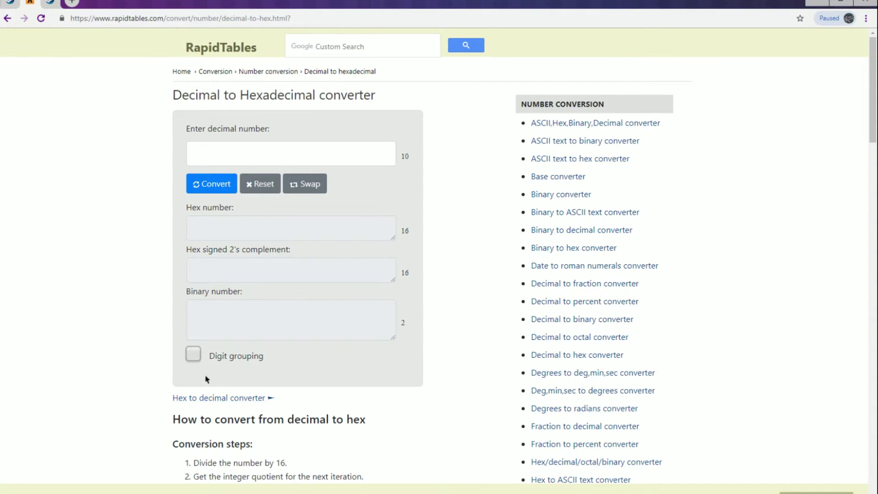
{"action": "scroll", "coordinate": [142, 311], "scroll_direction": "down", "scroll_amount": 5}
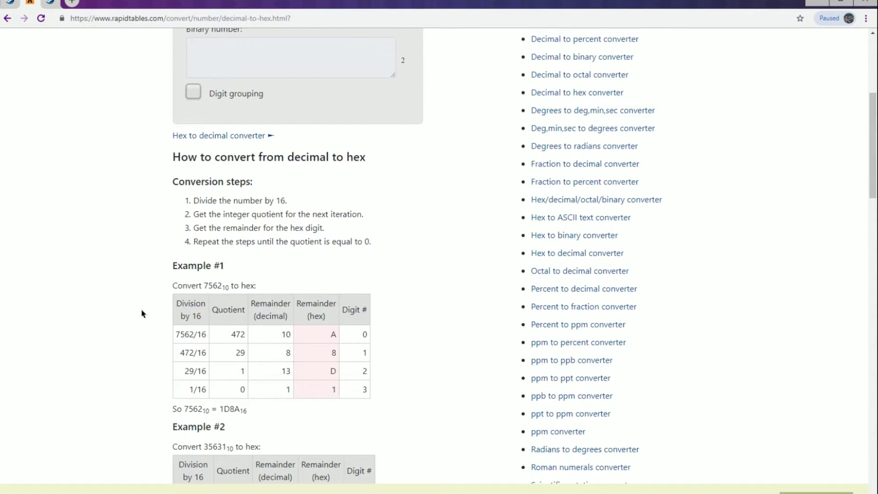
{"action": "scroll", "coordinate": [142, 311], "scroll_direction": "up", "scroll_amount": 5}
{"action": "left_click", "coordinate": [214, 157]}
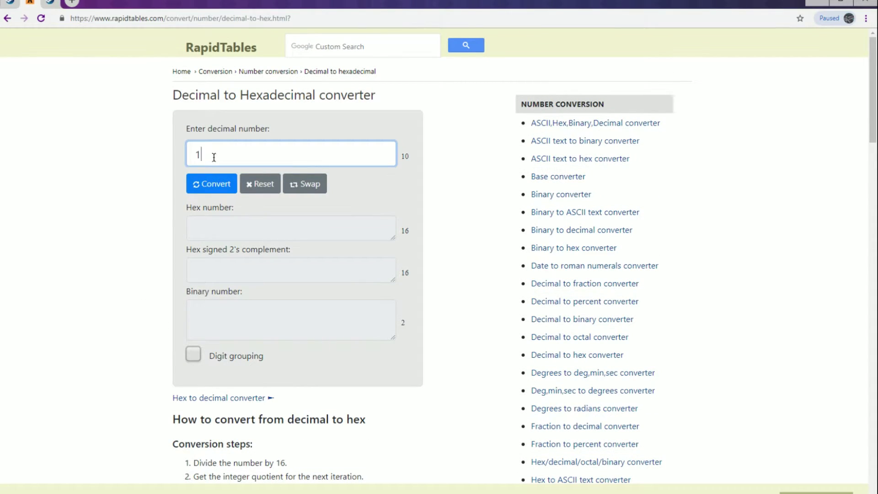
{"action": "type", "text": "1100"}
{"action": "left_click", "coordinate": [216, 185]}
{"action": "double_click", "coordinate": [249, 275]}
{"action": "left_click", "coordinate": [258, 275]}
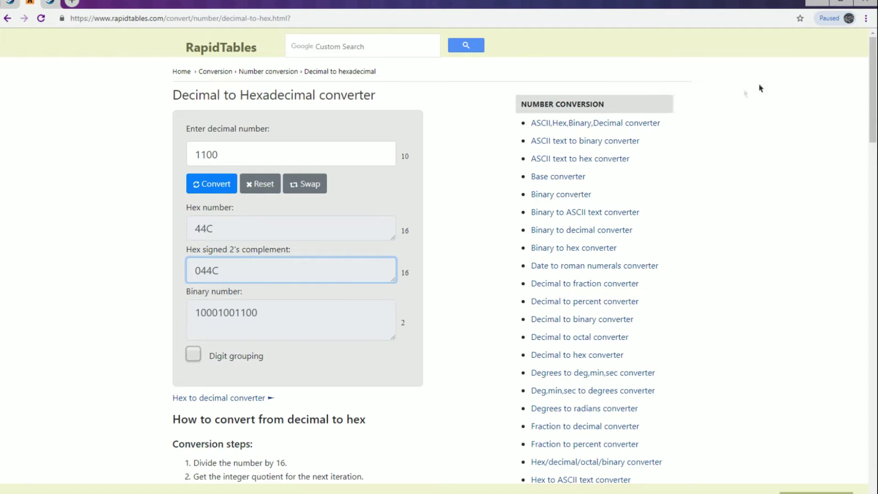
Launch Hex Editor Neo from the desktop, continuing the trial, and load the Untitled-1 GIF into it
{"action": "left_click", "coordinate": [818, 2]}
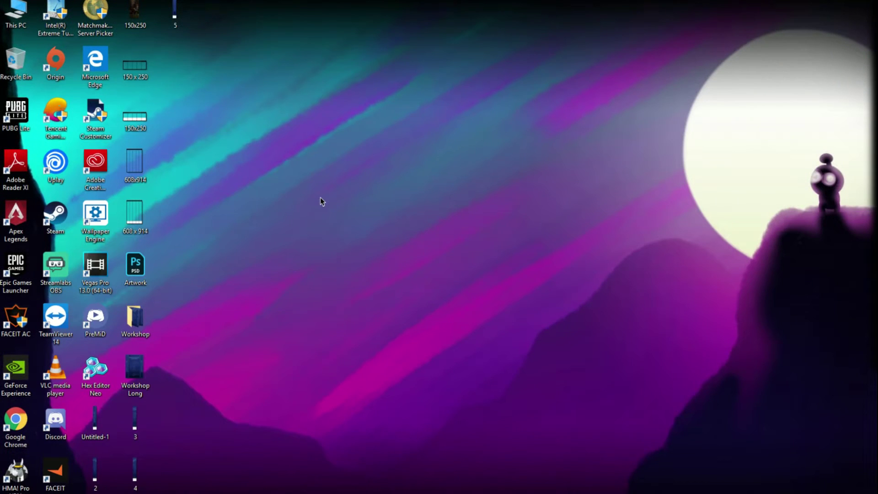
{"action": "double_click", "coordinate": [97, 368]}
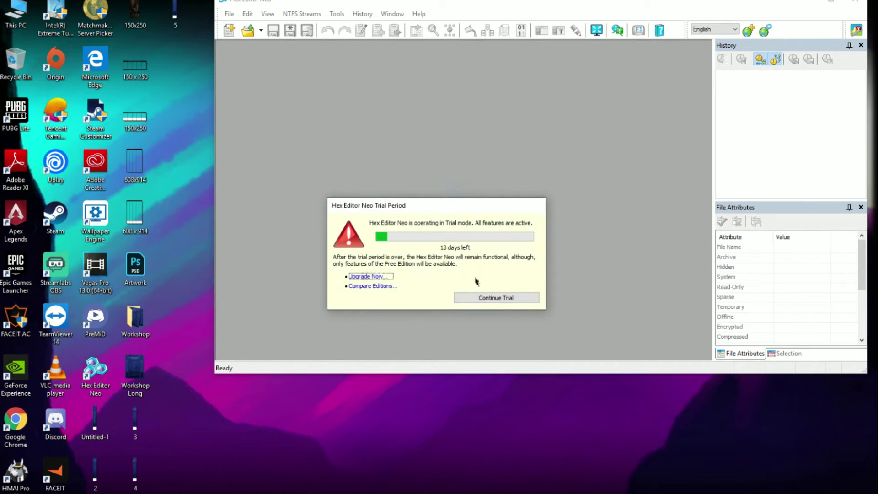
{"action": "left_click", "coordinate": [494, 297]}
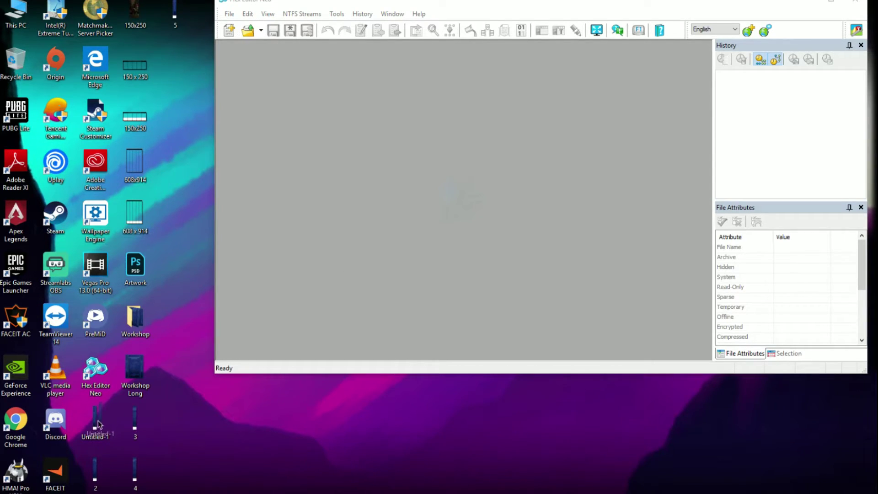
{"action": "left_click_drag", "start_coordinate": [95, 427], "coordinate": [290, 164]}
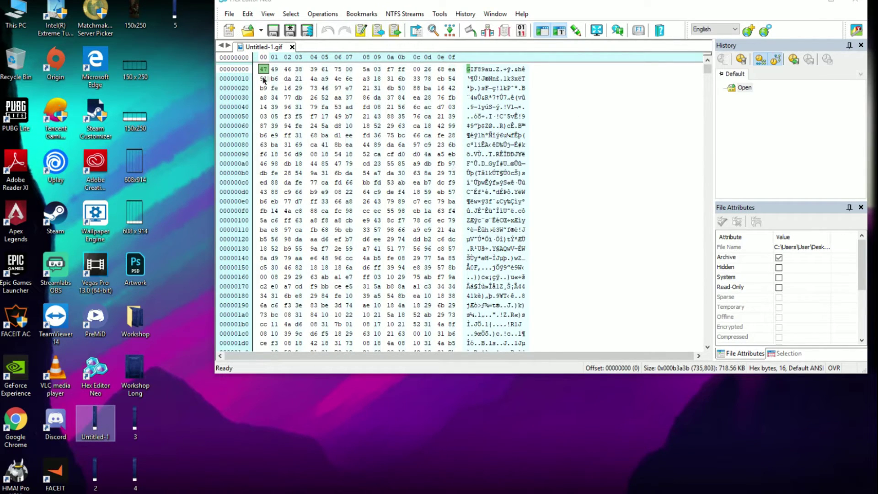
{"action": "left_click_drag", "start_coordinate": [396, 2], "coordinate": [387, 43]}
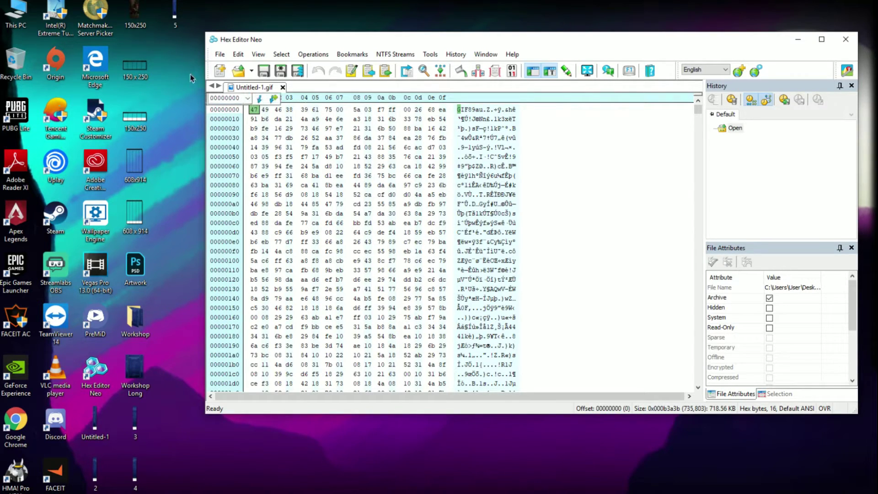
Bring up Replace for the Untitled-1 GIF, keeping Hex as the type for both the search and replacement patterns
{"action": "left_click", "coordinate": [221, 54]}
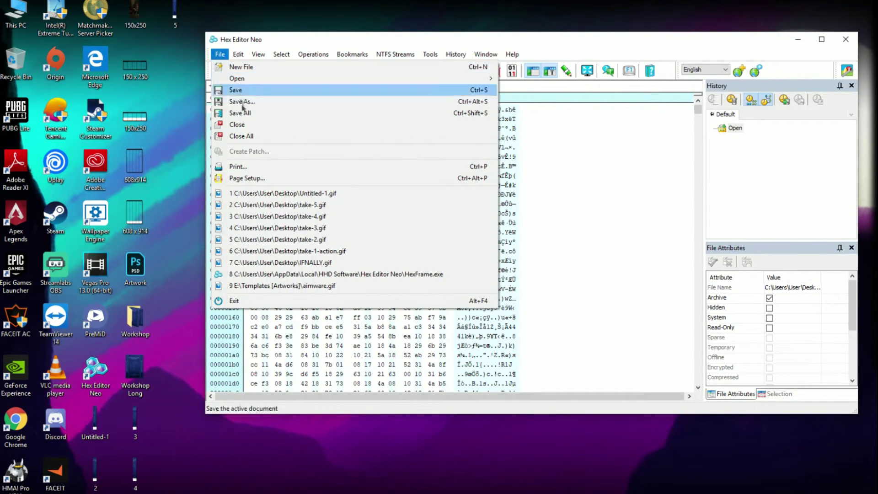
{"action": "mouse_move", "coordinate": [242, 58]}
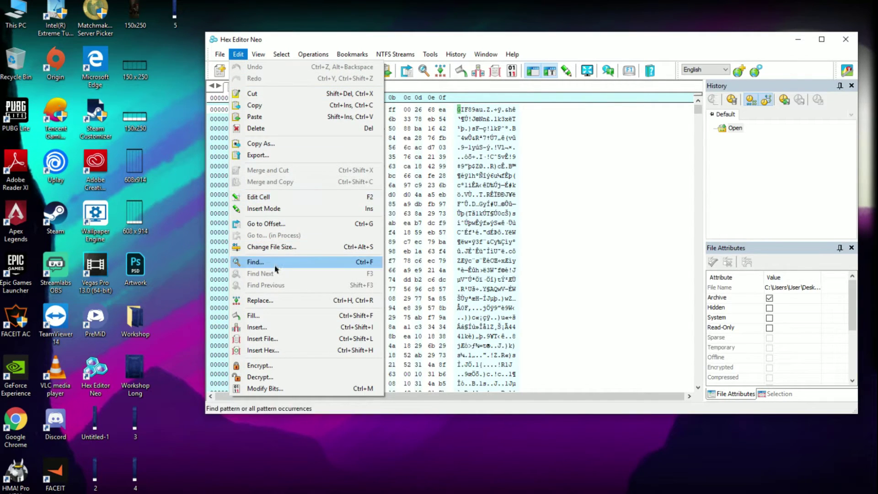
{"action": "left_click", "coordinate": [259, 301]}
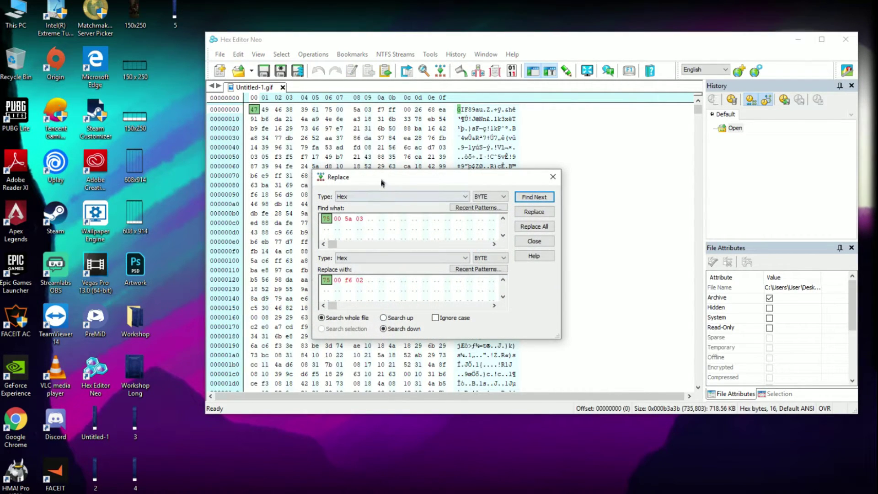
{"action": "left_click_drag", "start_coordinate": [384, 182], "coordinate": [455, 181]}
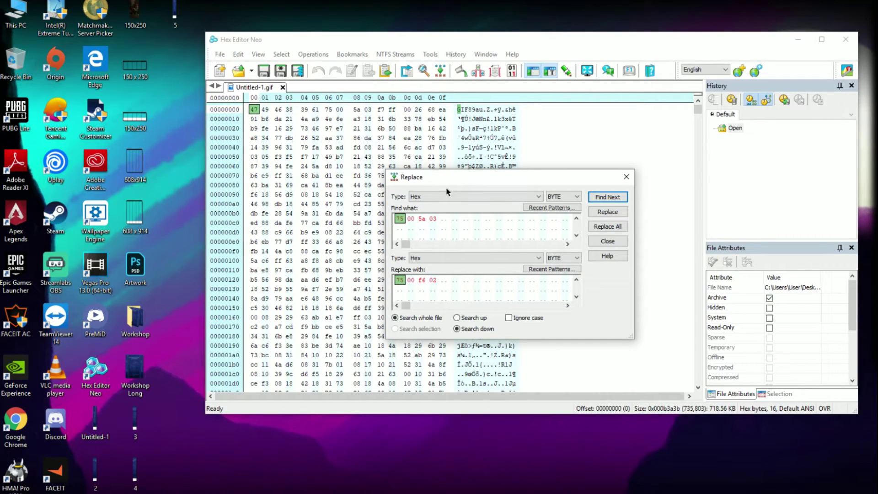
{"action": "left_click_drag", "start_coordinate": [171, 483], "coordinate": [110, 432]}
{"action": "left_click", "coordinate": [96, 421]}
{"action": "left_click", "coordinate": [428, 198]}
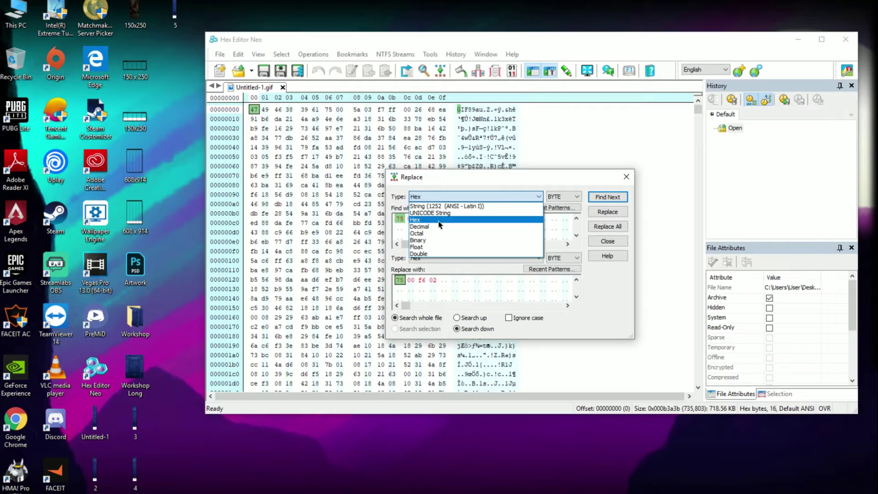
{"action": "left_click", "coordinate": [440, 262]}
{"action": "left_click", "coordinate": [442, 261]}
Replace all occurrences of the hex bytes 75 00 5a 03 with 75 00 f6 02
{"action": "left_click", "coordinate": [433, 282]}
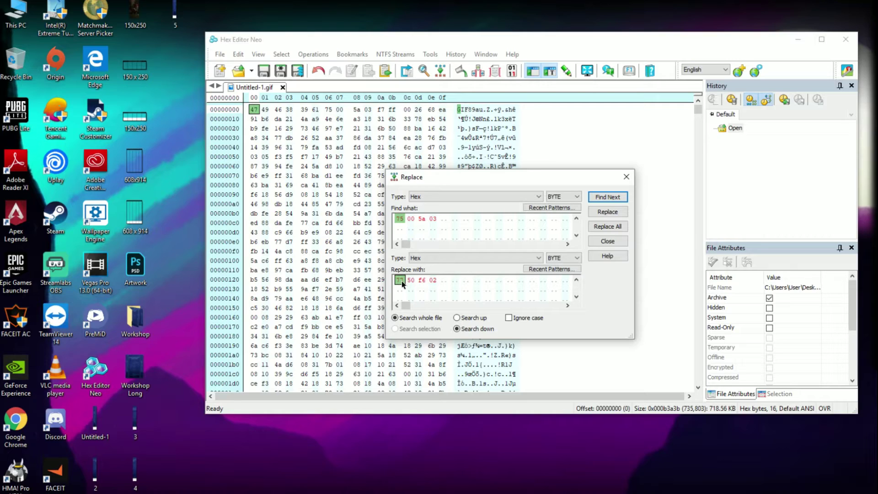
{"action": "type", "text": "75 00"}
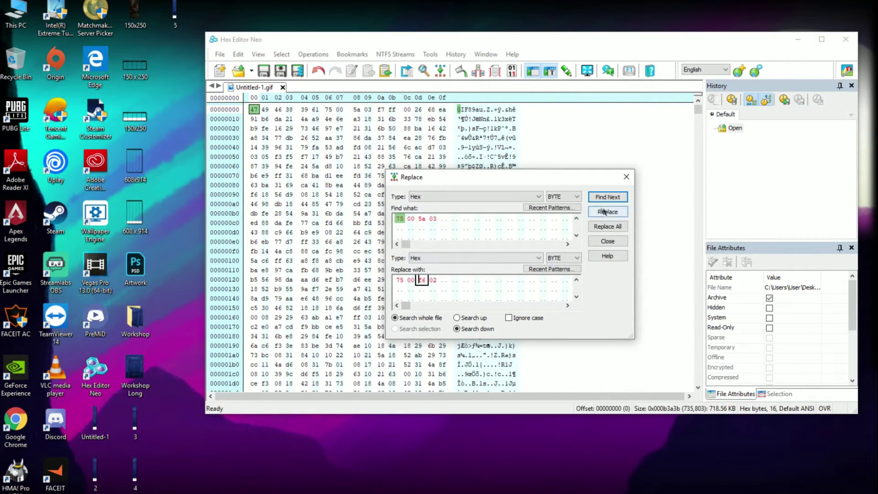
{"action": "left_click", "coordinate": [606, 227]}
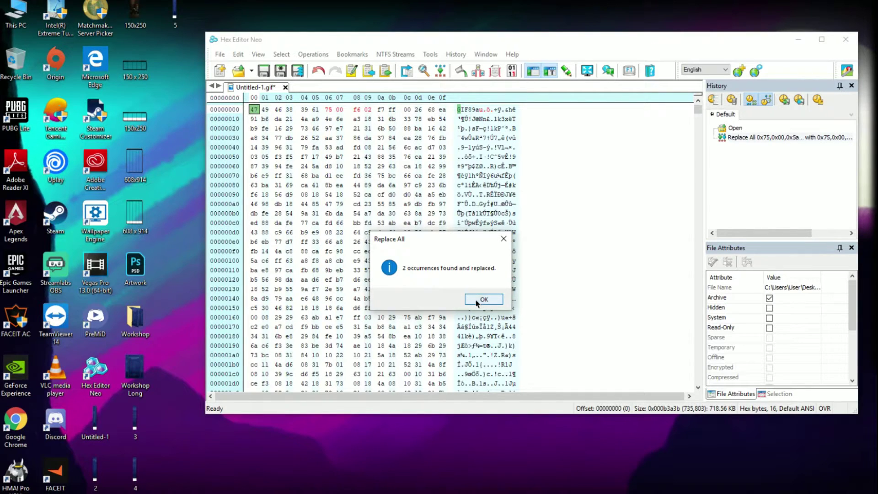
{"action": "left_click", "coordinate": [477, 301]}
Save the edited Untitled-1 GIF and accept clearing its change history
{"action": "left_click", "coordinate": [221, 54]}
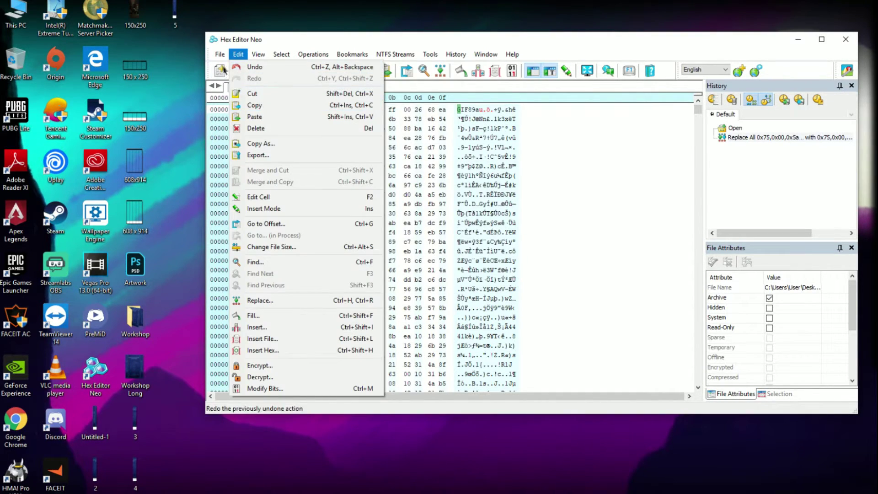
{"action": "left_click", "coordinate": [246, 91]}
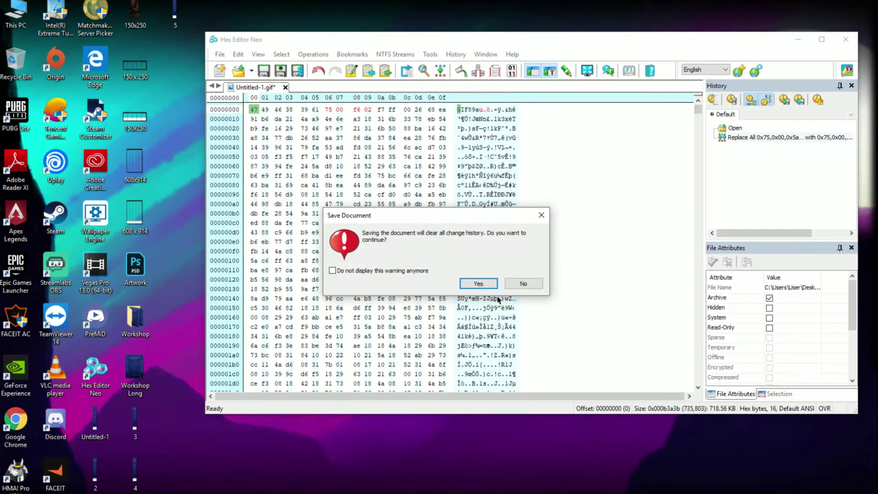
{"action": "left_click", "coordinate": [479, 284]}
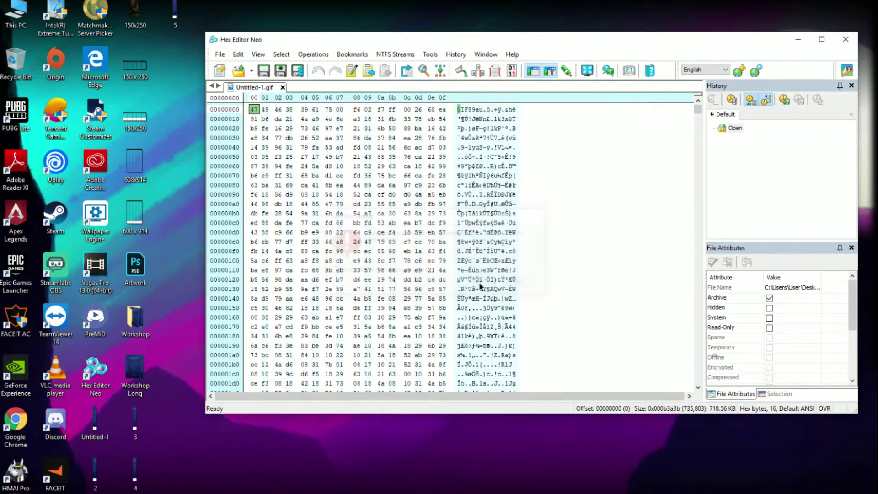
Minimize the hex editor and switch to Chrome, bringing up the Steam Upload Your Artwork page
{"action": "left_click", "coordinate": [798, 40]}
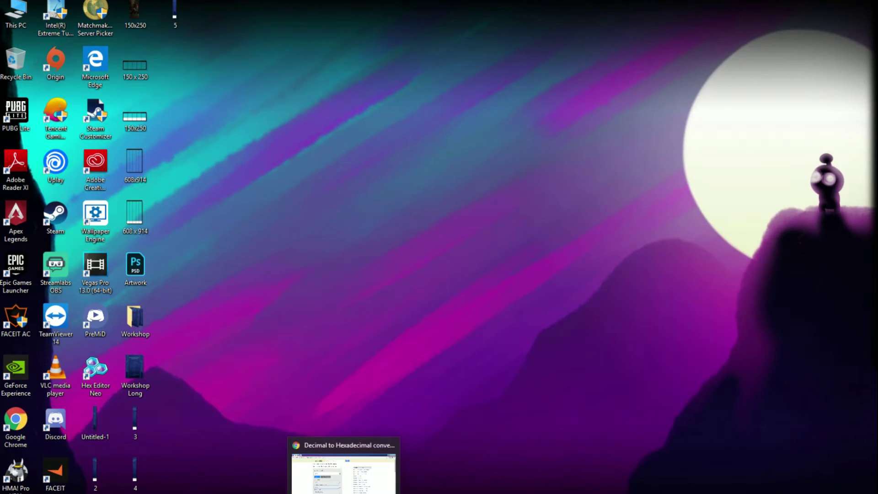
{"action": "left_click", "coordinate": [343, 464]}
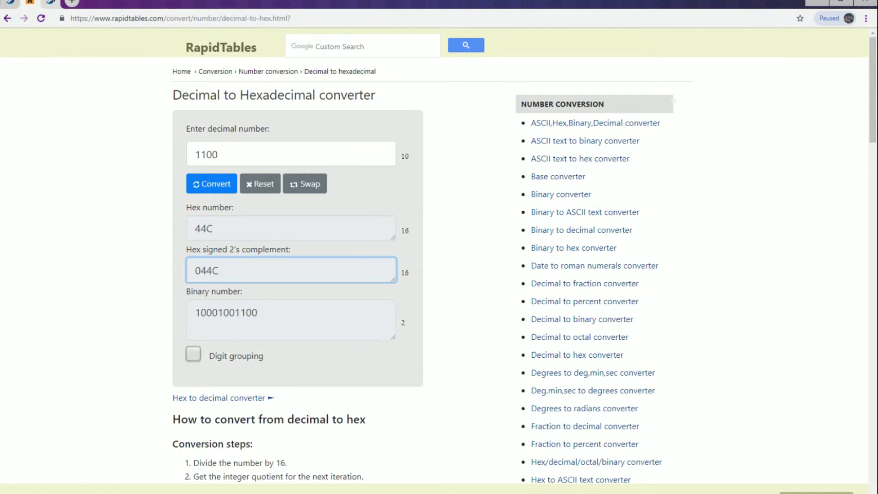
{"action": "left_click", "coordinate": [53, 2]}
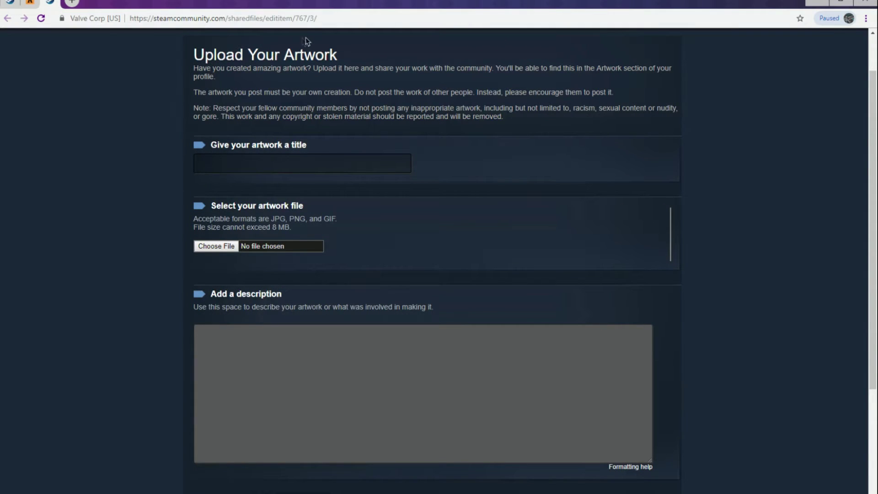
{"action": "left_click", "coordinate": [334, 19]}
{"action": "left_click", "coordinate": [460, 28]}
{"action": "left_click", "coordinate": [206, 247]}
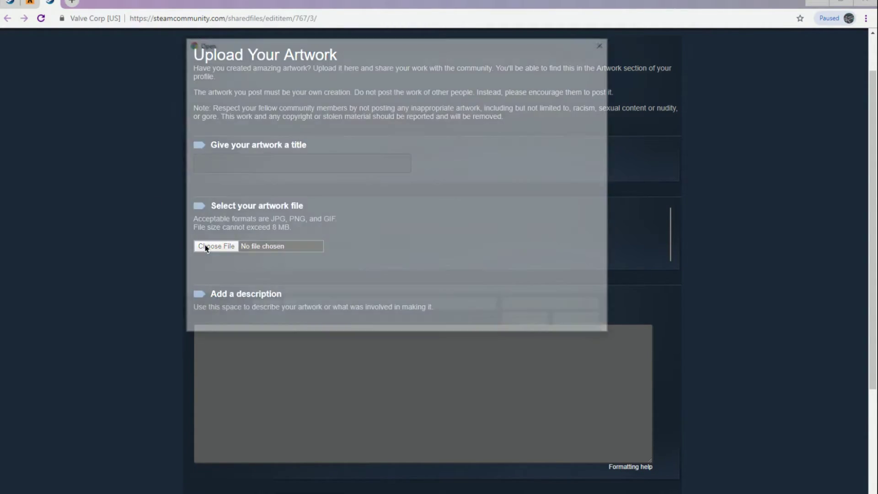
{"action": "scroll", "coordinate": [423, 196], "scroll_direction": "down", "scroll_amount": 2}
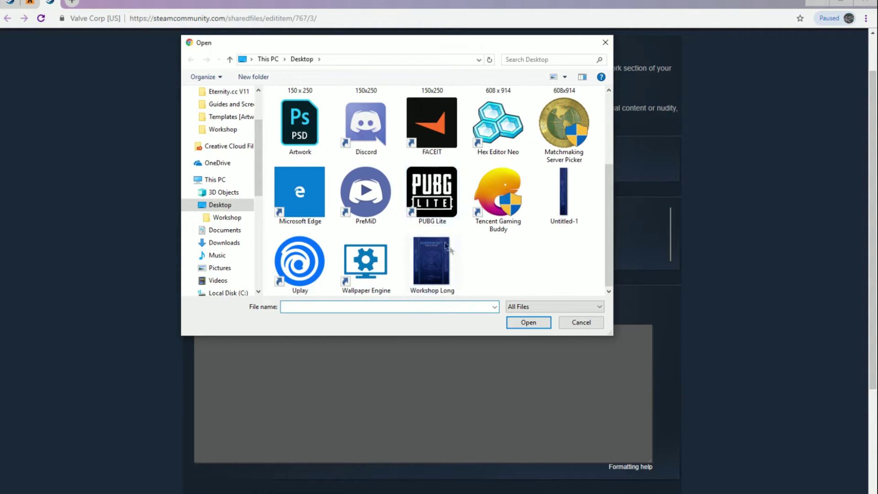
{"action": "left_click", "coordinate": [572, 206]}
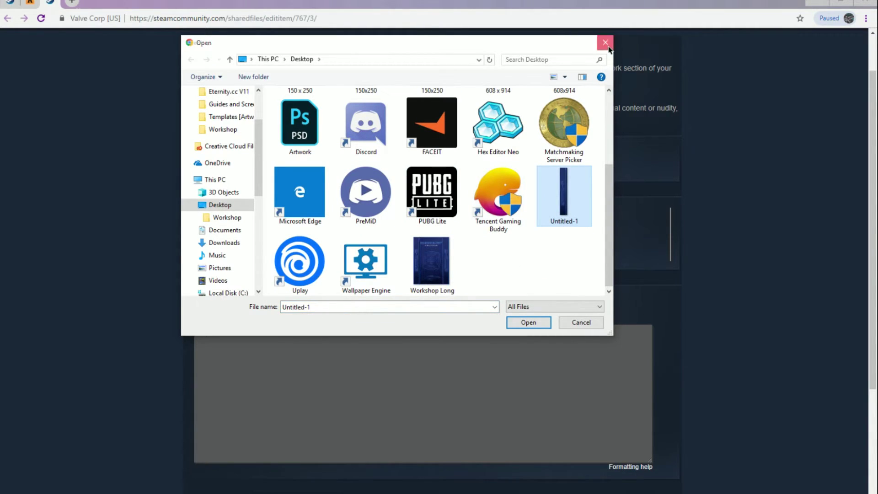
{"action": "left_click", "coordinate": [609, 47]}
{"action": "key", "text": "super+d"}
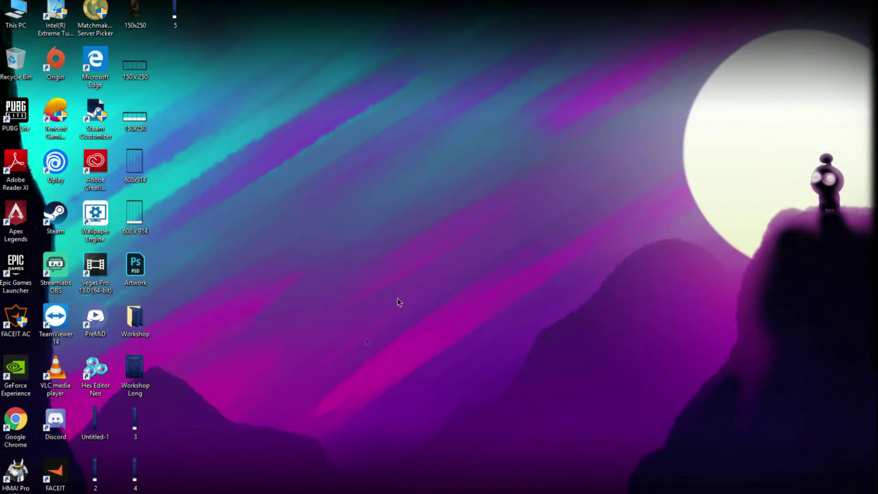
View the edited Untitled-1 GIF from the desktop in Photos and close the viewer
{"action": "double_click", "coordinate": [110, 423]}
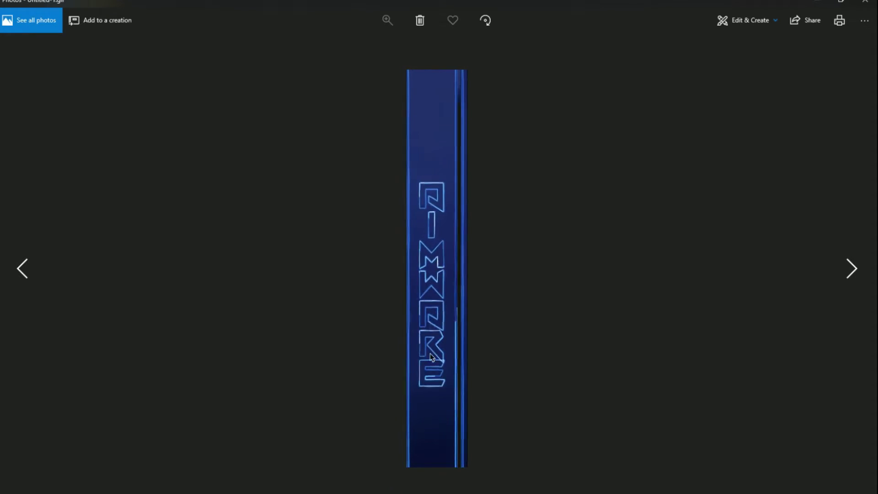
{"action": "key", "text": "alt+F4"}
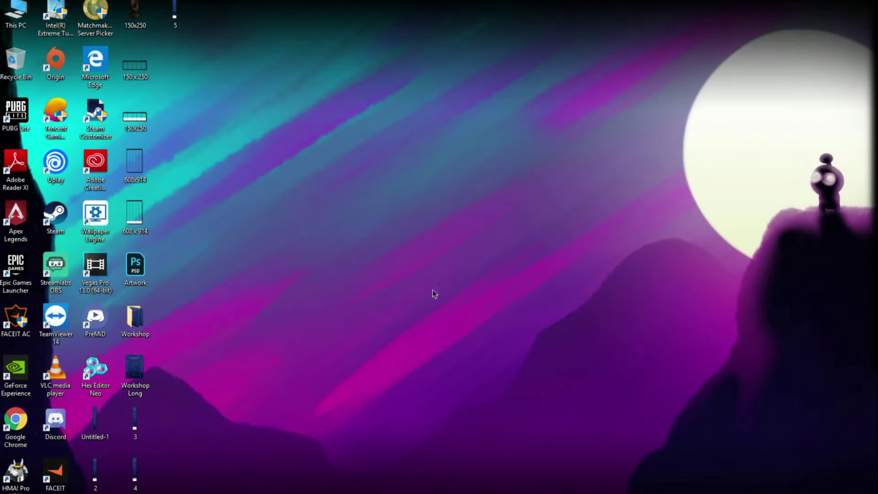
{"action": "left_click", "coordinate": [103, 414]}
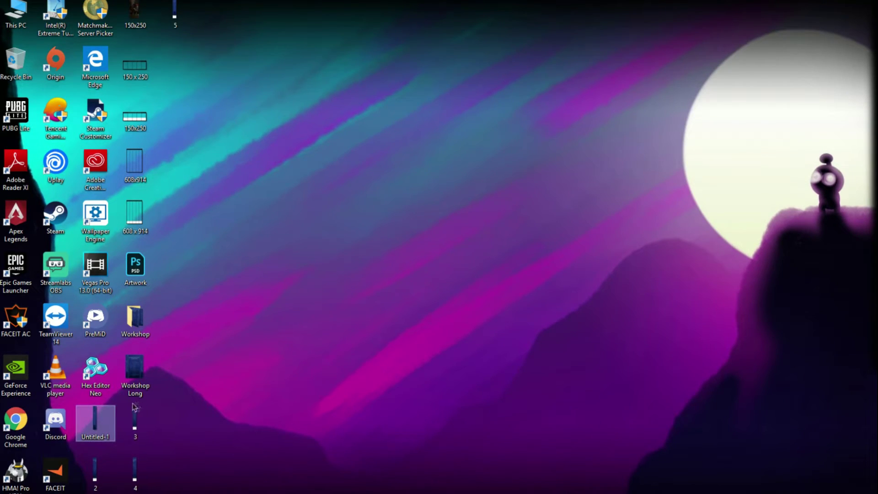
Return to the Steam upload page in Chrome and choose Untitled-1 from the desktop as the artwork file
{"action": "key", "text": "alt+Tab"}
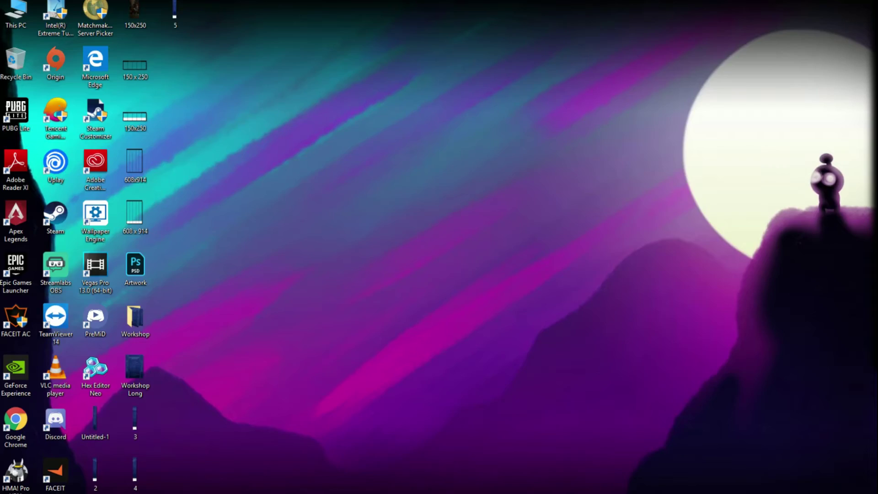
{"action": "left_click", "coordinate": [217, 247]}
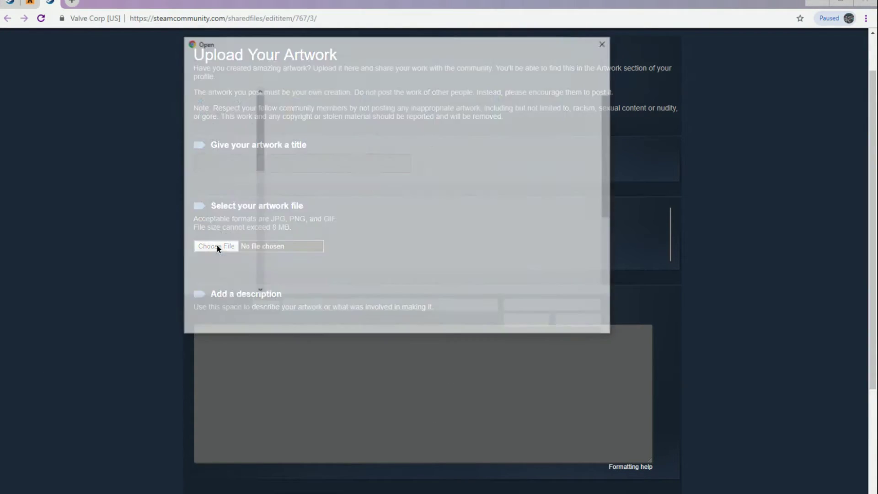
{"action": "scroll", "coordinate": [543, 270], "scroll_direction": "down", "scroll_amount": 3}
{"action": "left_click", "coordinate": [550, 215]}
{"action": "left_click", "coordinate": [529, 323]}
Look through the upload form and give the artwork the title 1
{"action": "scroll", "coordinate": [156, 206], "scroll_direction": "down", "scroll_amount": 15}
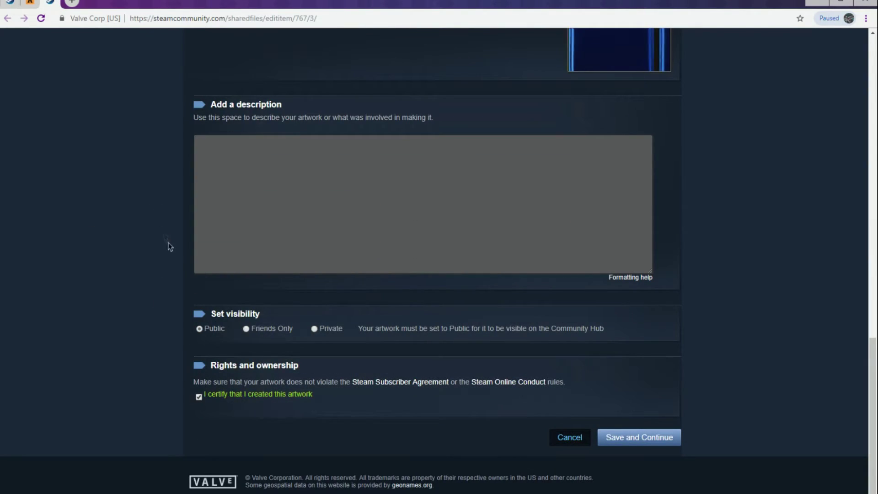
{"action": "scroll", "coordinate": [161, 228], "scroll_direction": "up", "scroll_amount": 15}
{"action": "left_click", "coordinate": [212, 215]}
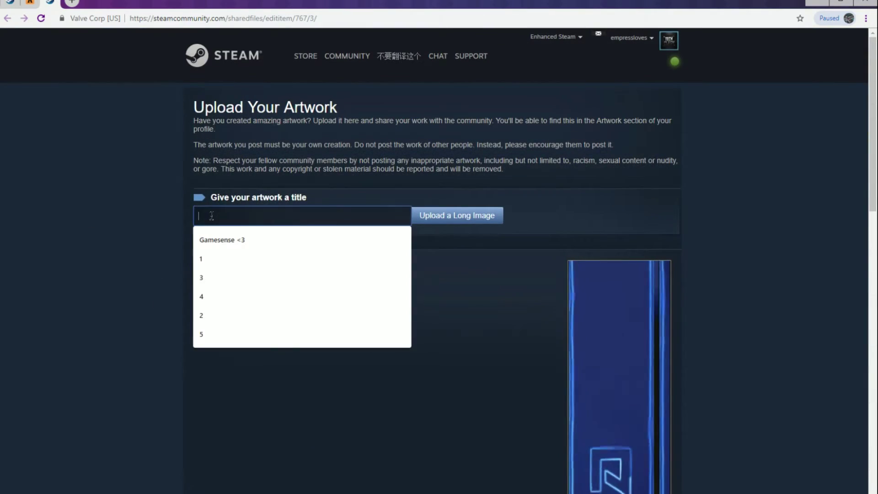
{"action": "left_click", "coordinate": [210, 259]}
{"action": "scroll", "coordinate": [123, 181], "scroll_direction": "down", "scroll_amount": 2}
{"action": "right_click", "coordinate": [122, 182]}
{"action": "key", "text": "Escape"}
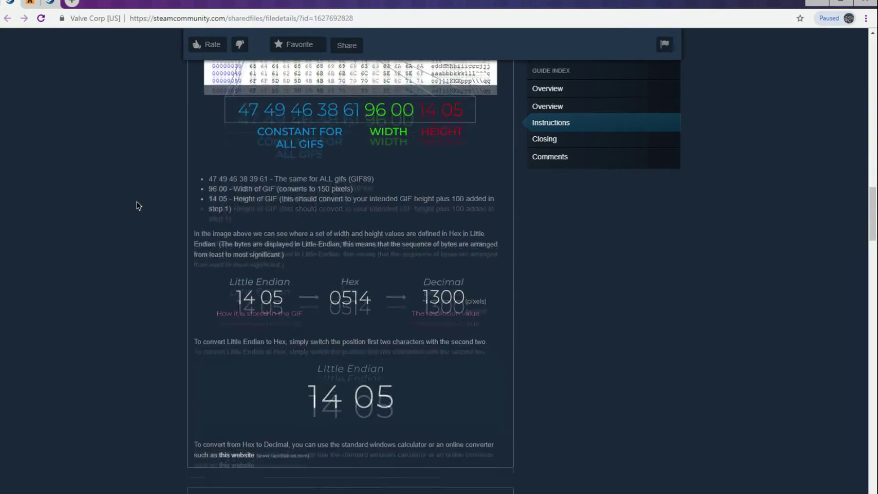
Copy the Workshop upload code from the guide's instructions and return to the Upload Your Artwork page
{"action": "scroll", "coordinate": [138, 201], "scroll_direction": "down", "scroll_amount": 20}
{"action": "scroll", "coordinate": [138, 200], "scroll_direction": "down", "scroll_amount": 2}
{"action": "left_click_drag", "start_coordinate": [218, 394], "coordinate": [204, 376]}
{"action": "right_click", "coordinate": [227, 376]}
{"action": "left_click", "coordinate": [247, 379]}
{"action": "scroll", "coordinate": [64, 71], "scroll_direction": "up", "scroll_amount": 6}
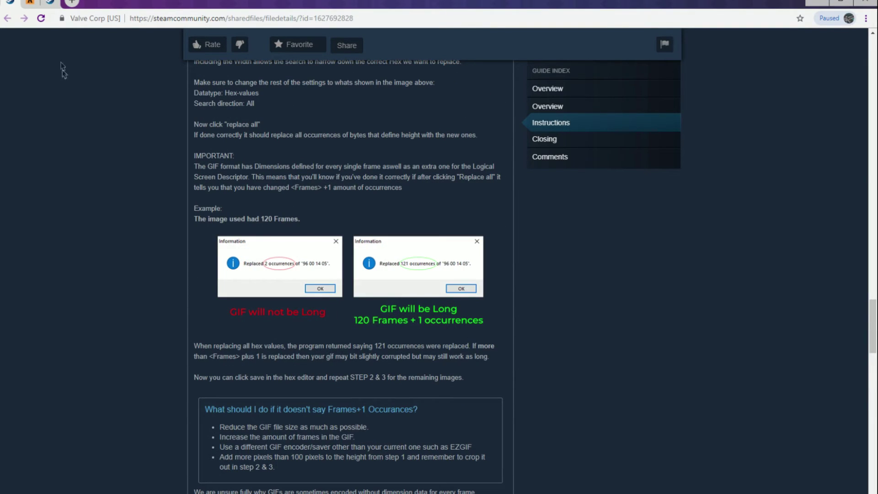
{"action": "left_click", "coordinate": [52, 6]}
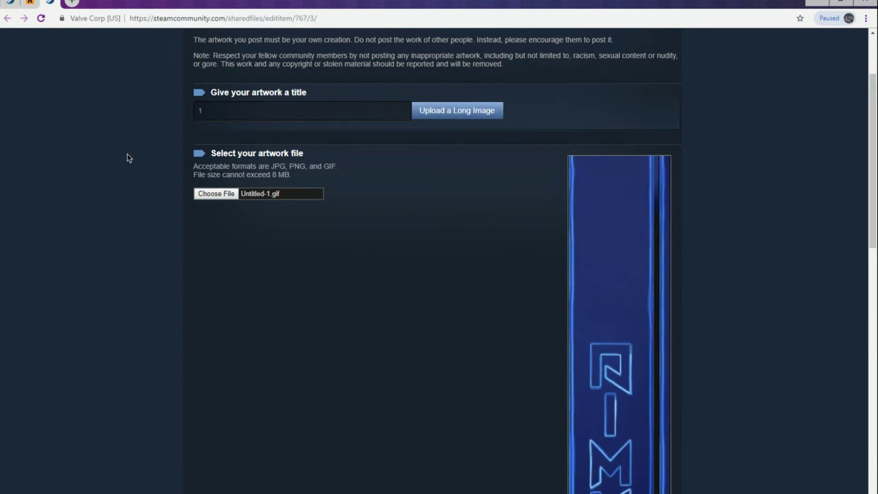
{"action": "right_click", "coordinate": [109, 195]}
{"action": "left_click", "coordinate": [136, 343]}
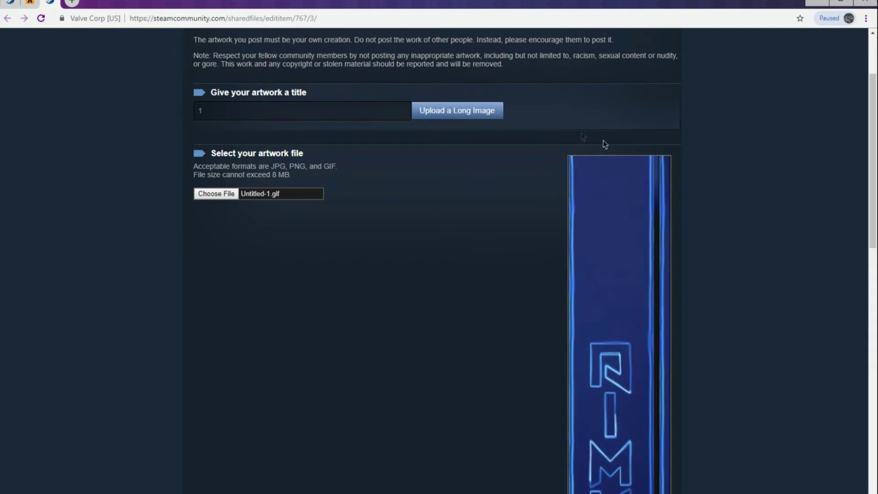
{"action": "left_click", "coordinate": [677, 36]}
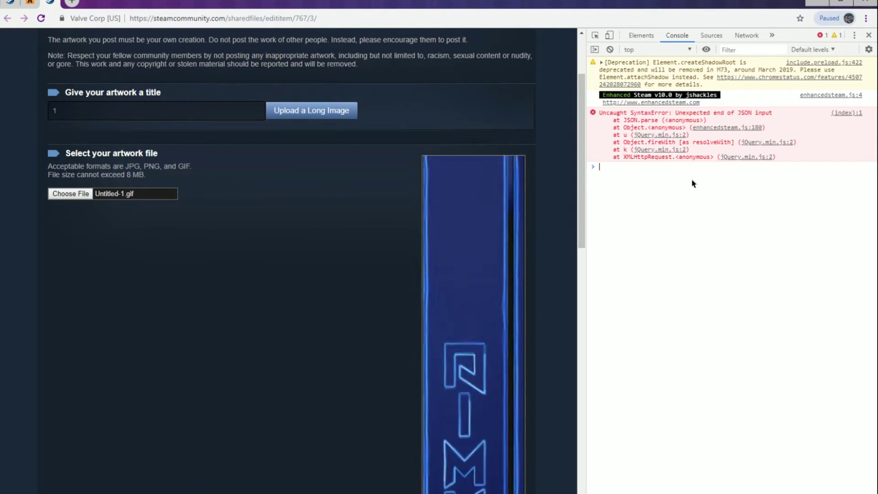
{"action": "left_click", "coordinate": [869, 35]}
Look through the Enhanced Steam extension's store options and close the options page
{"action": "left_click", "coordinate": [867, 19]}
{"action": "right_click", "coordinate": [762, 39]}
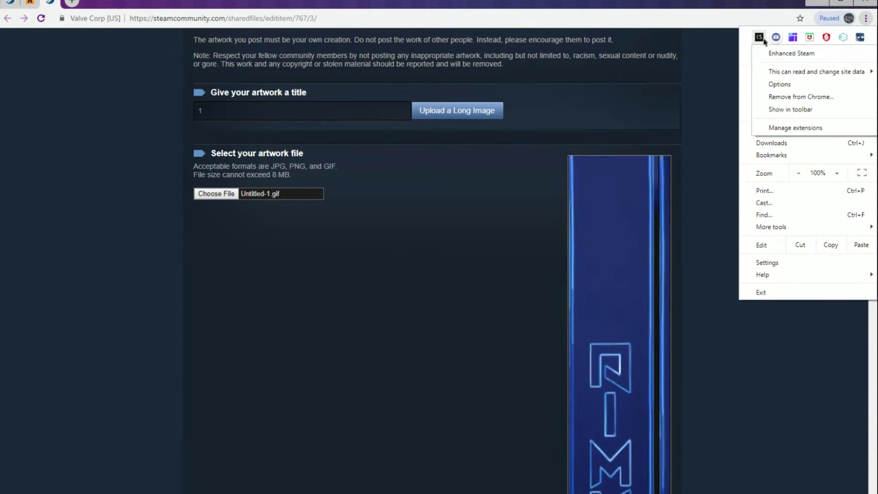
{"action": "left_click", "coordinate": [779, 85]}
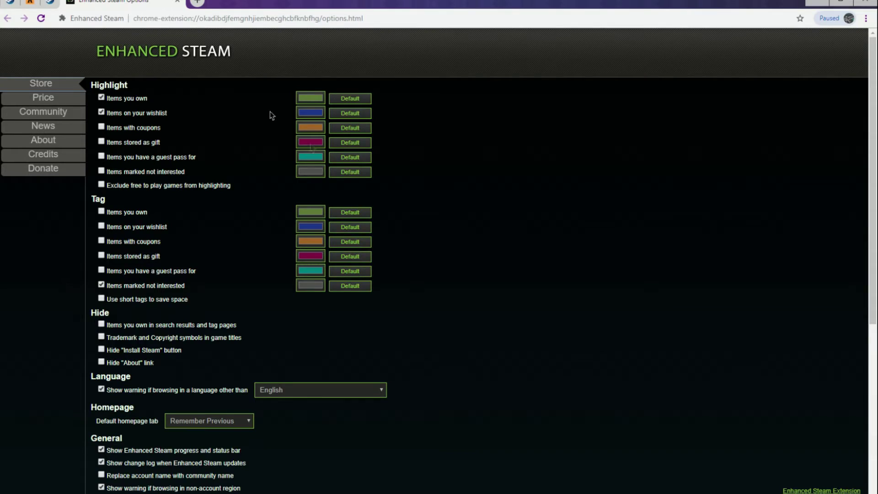
{"action": "scroll", "coordinate": [158, 344], "scroll_direction": "down", "scroll_amount": 1}
{"action": "scroll", "coordinate": [191, 273], "scroll_direction": "down", "scroll_amount": 3}
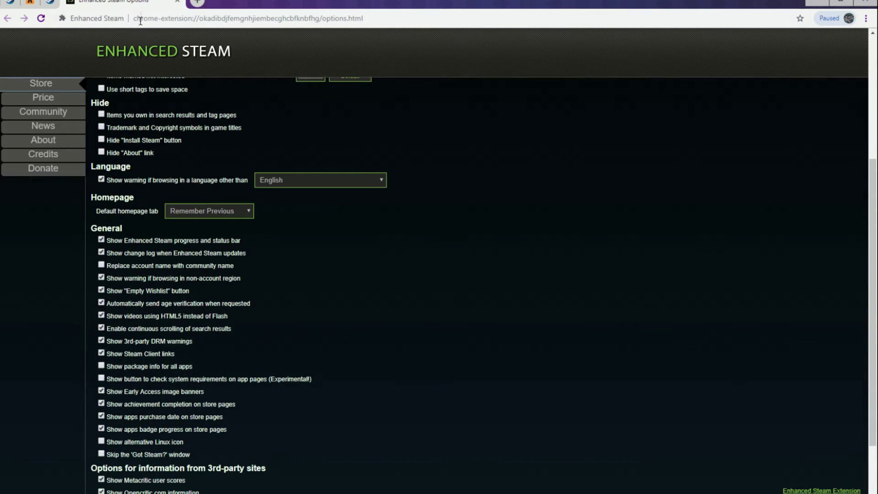
{"action": "left_click", "coordinate": [178, 3]}
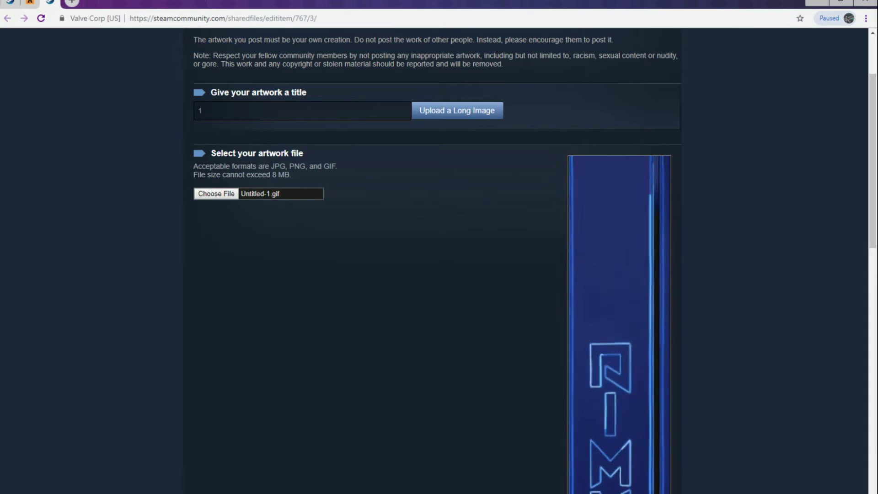
Remove the Enhanced Steam extension from the browser and confirm the removal
{"action": "left_click", "coordinate": [867, 18]}
{"action": "right_click", "coordinate": [759, 37]}
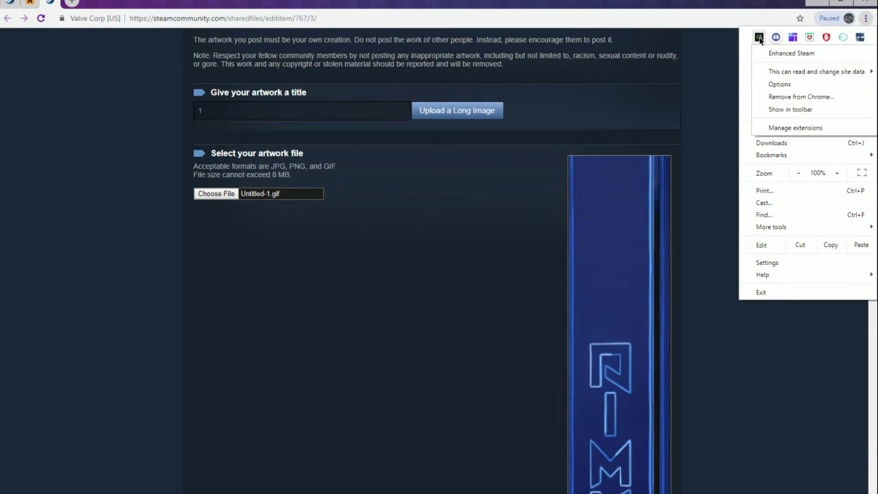
{"action": "left_click", "coordinate": [788, 96]}
{"action": "left_click", "coordinate": [472, 87]}
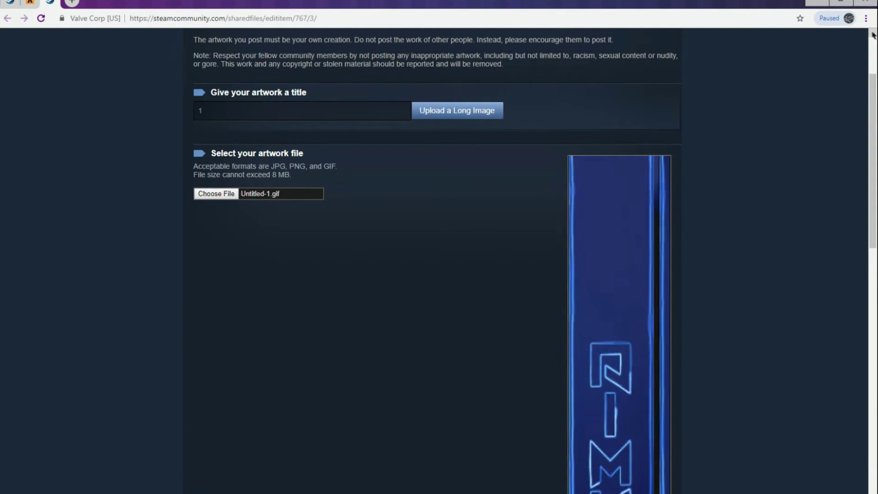
Check the upload page's developer console again, close it and reload the page
{"action": "right_click", "coordinate": [90, 162]}
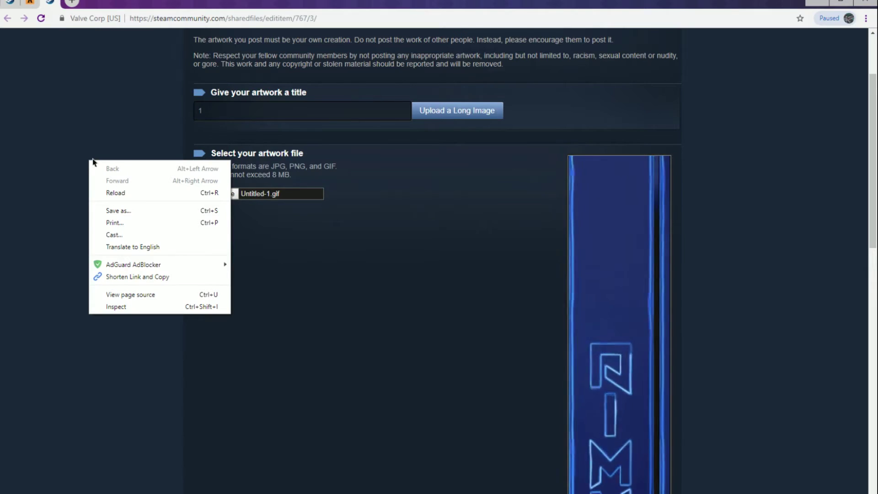
{"action": "left_click", "coordinate": [126, 308]}
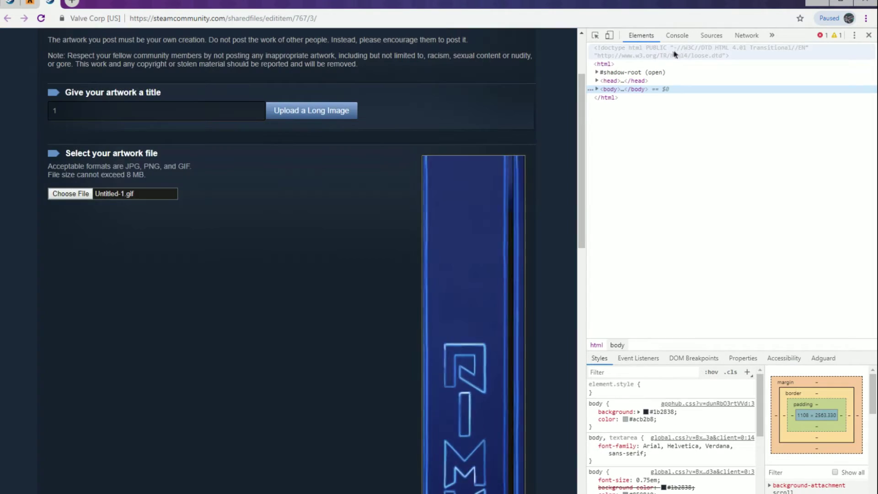
{"action": "left_click", "coordinate": [677, 36]}
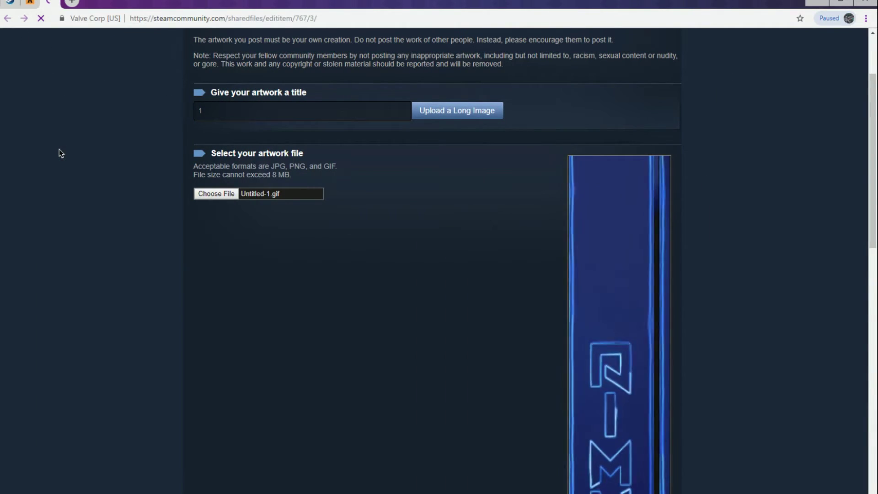
Choose Untitled-1 from the desktop as the artwork file, title it 1 and certify that the artwork is self-created
{"action": "scroll", "coordinate": [59, 154], "scroll_direction": "up", "scroll_amount": 3}
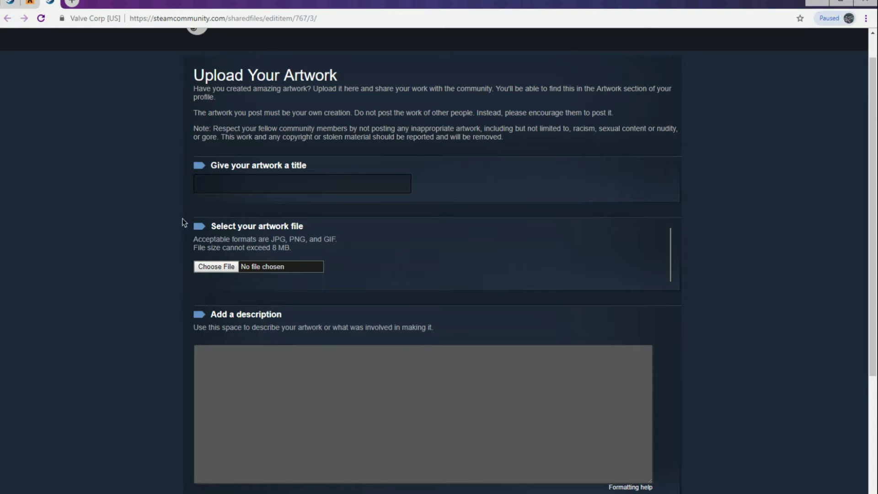
{"action": "left_click", "coordinate": [218, 267]}
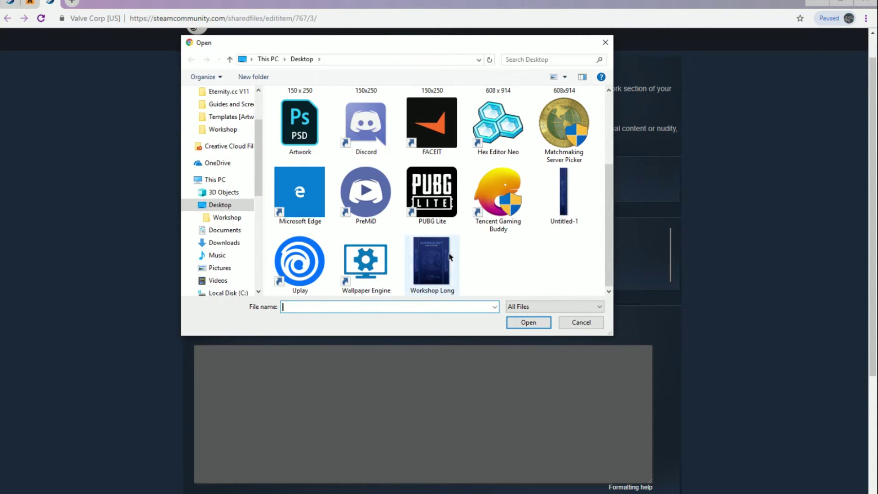
{"action": "left_click", "coordinate": [526, 322]}
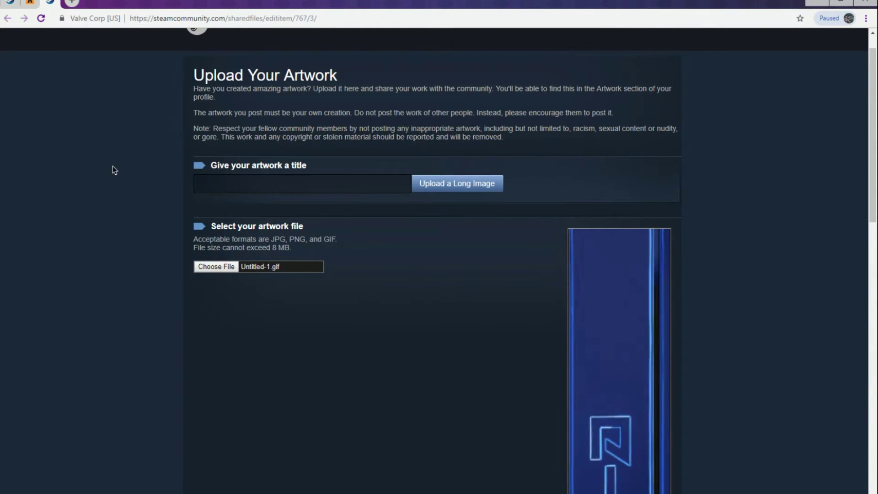
{"action": "scroll", "coordinate": [114, 190], "scroll_direction": "down", "scroll_amount": 6}
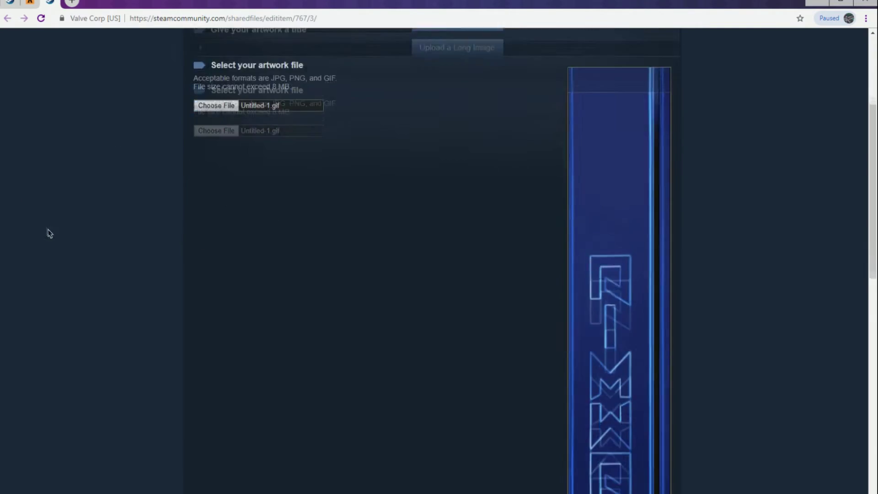
{"action": "scroll", "coordinate": [172, 368], "scroll_direction": "down", "scroll_amount": 10}
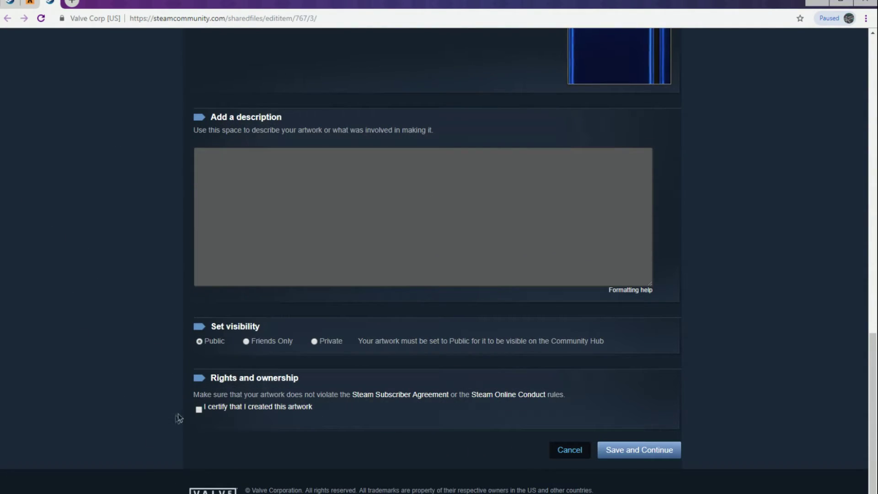
Run the copied code in the page's console to set image width 1000, height 1, app ID 766 and file type 11
{"action": "scroll", "coordinate": [128, 202], "scroll_direction": "up", "scroll_amount": 12}
{"action": "right_click", "coordinate": [89, 142]}
{"action": "left_click", "coordinate": [119, 287]}
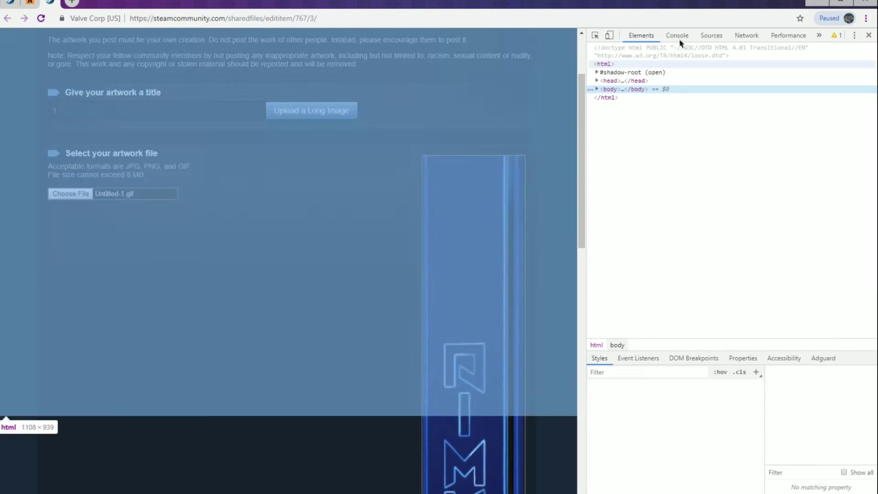
{"action": "left_click", "coordinate": [677, 35]}
{"action": "key", "text": "ctrl+v"}
{"action": "key", "text": "Return"}
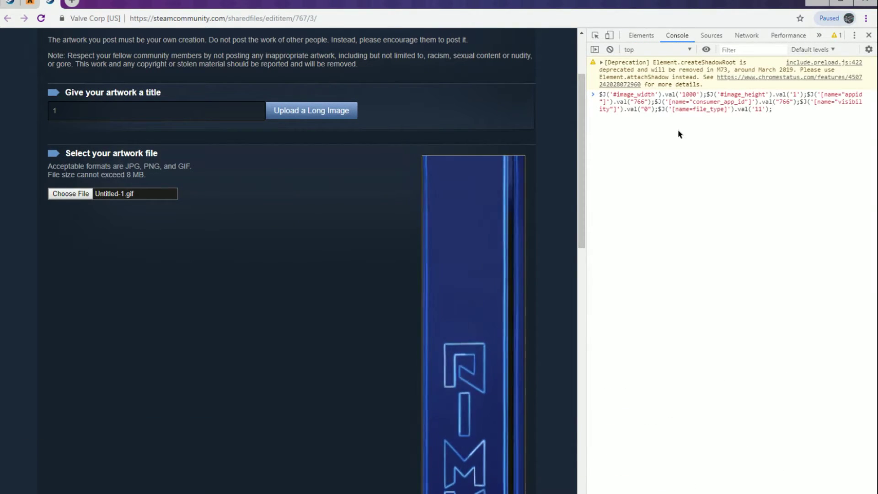
{"action": "left_click", "coordinate": [869, 35]}
Save the artwork submission and look over the new Workshop item's page
{"action": "scroll", "coordinate": [225, 297], "scroll_direction": "down", "scroll_amount": 12}
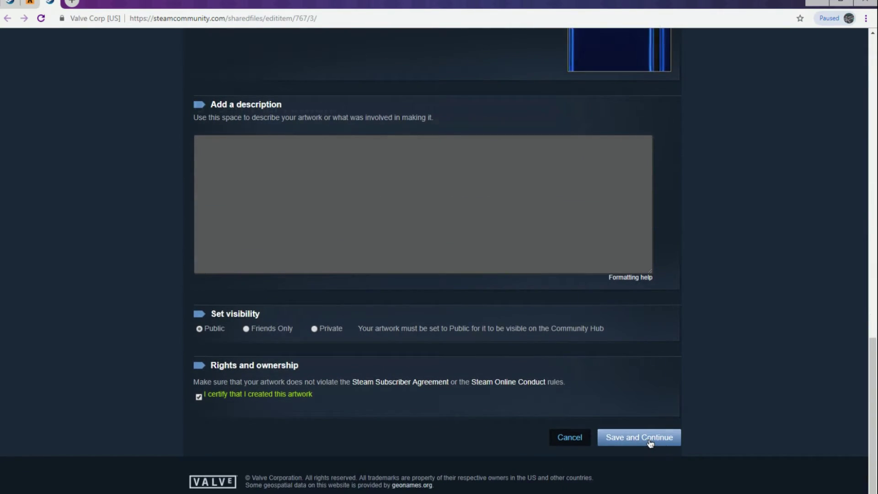
{"action": "left_click", "coordinate": [647, 439]}
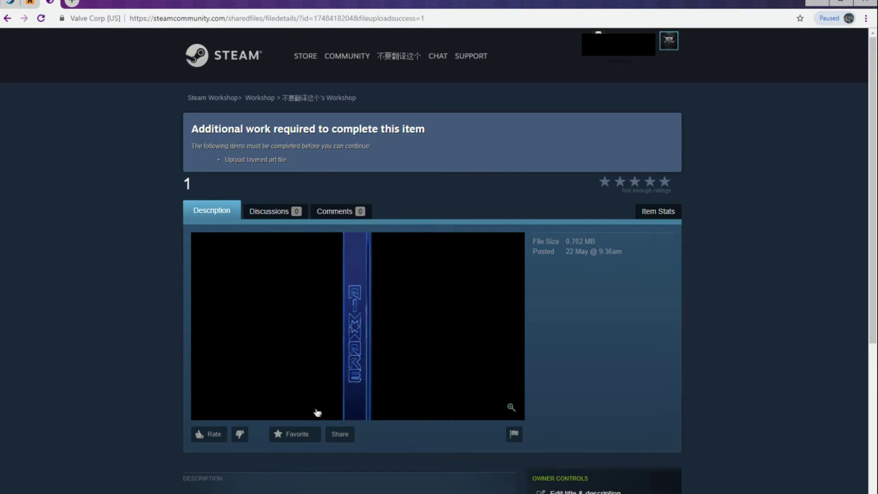
{"action": "scroll", "coordinate": [24, 231], "scroll_direction": "down", "scroll_amount": 2}
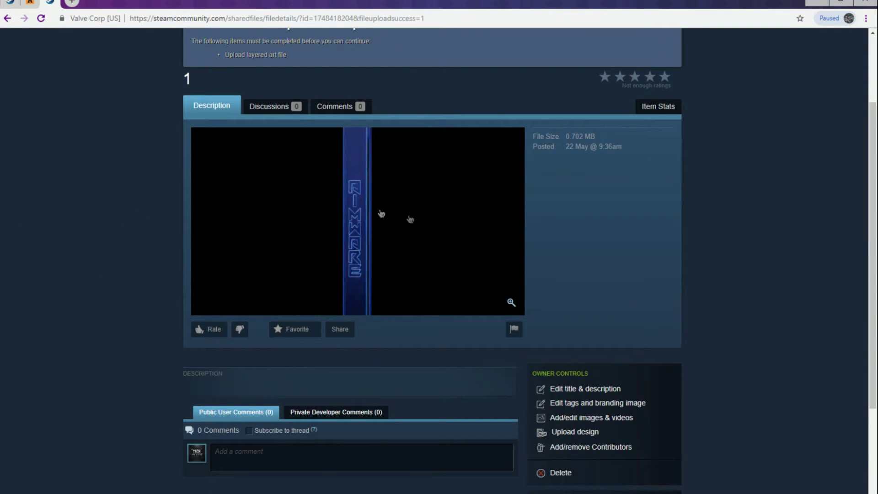
{"action": "scroll", "coordinate": [410, 292], "scroll_direction": "down", "scroll_amount": 1}
{"action": "scroll", "coordinate": [578, 408], "scroll_direction": "down", "scroll_amount": 3}
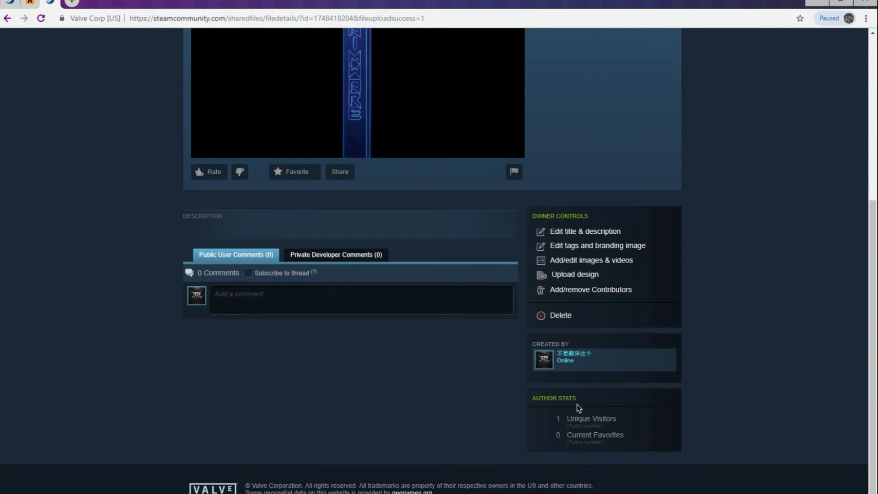
{"action": "scroll", "coordinate": [289, 202], "scroll_direction": "up", "scroll_amount": 6}
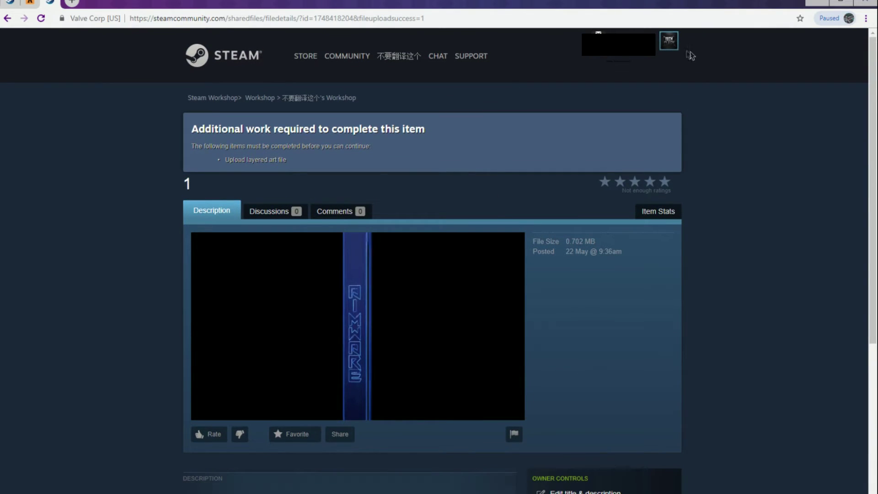
Open the Steam profile for editing and set the empty showcase slot below My Guides to Your Workshop Showcase
{"action": "key", "text": "F5"}
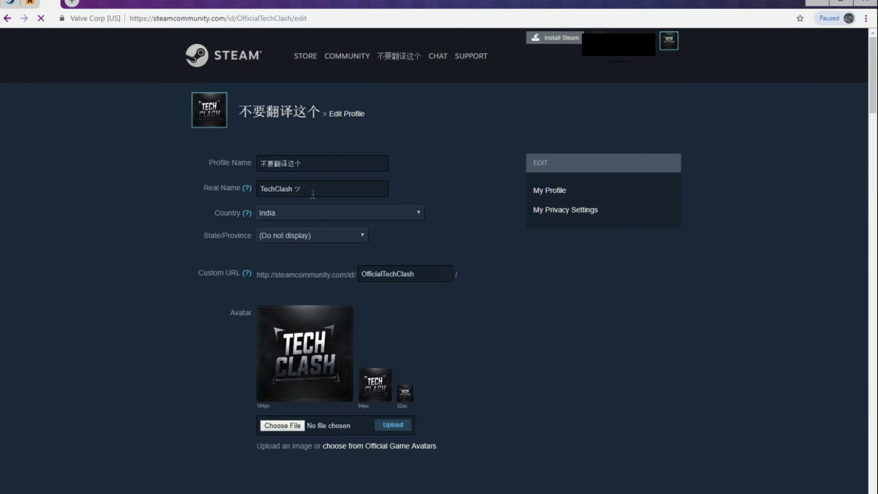
{"action": "scroll", "coordinate": [369, 251], "scroll_direction": "down", "scroll_amount": 15}
{"action": "left_click_drag", "start_coordinate": [872, 168], "coordinate": [872, 414]}
{"action": "left_click", "coordinate": [268, 312]}
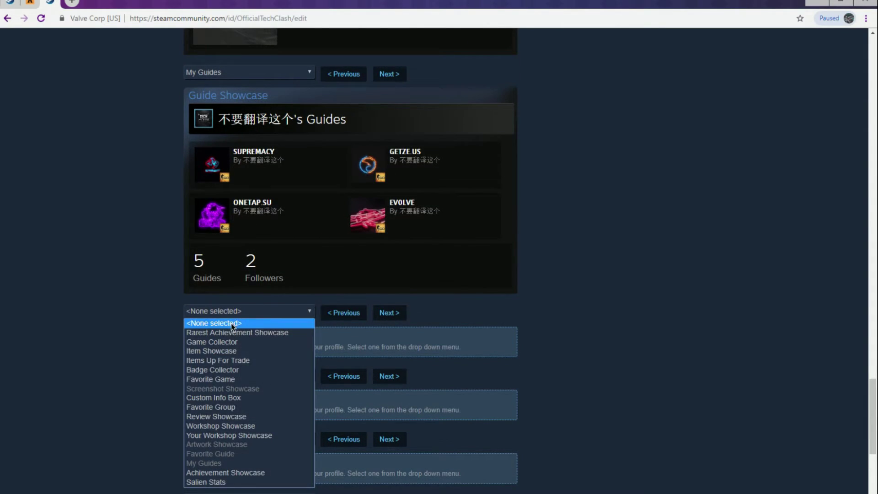
{"action": "left_click", "coordinate": [224, 436]}
Assign the Workshop item titled 1 to the first panel of the Workshop showcase
{"action": "scroll", "coordinate": [180, 316], "scroll_direction": "up", "scroll_amount": 1}
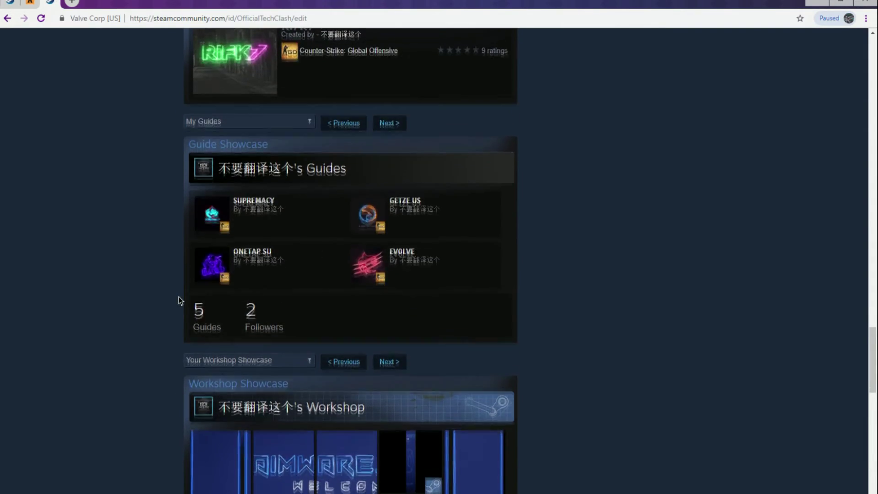
{"action": "scroll", "coordinate": [176, 290], "scroll_direction": "down", "scroll_amount": 10}
{"action": "left_click", "coordinate": [213, 163]}
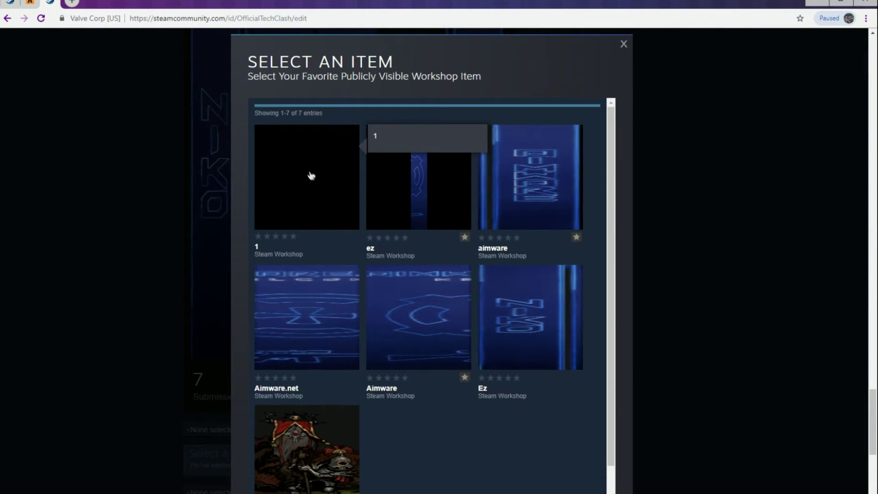
{"action": "left_click", "coordinate": [302, 167]}
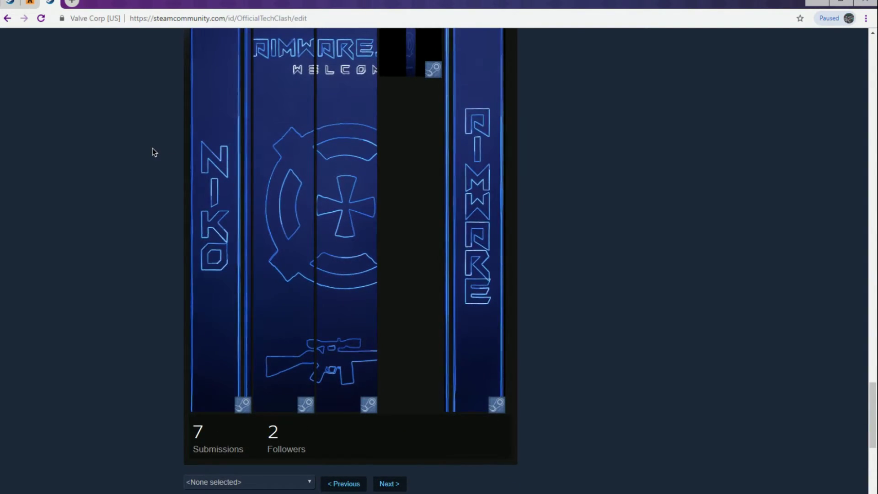
Save the profile changes with the new Workshop showcase
{"action": "scroll", "coordinate": [153, 151], "scroll_direction": "down", "scroll_amount": 2}
{"action": "scroll", "coordinate": [155, 152], "scroll_direction": "down", "scroll_amount": 3}
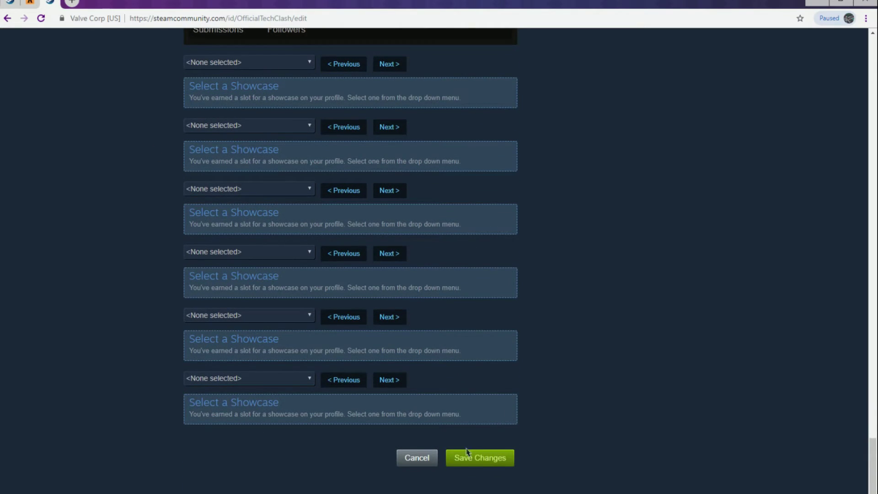
{"action": "left_click", "coordinate": [462, 458]}
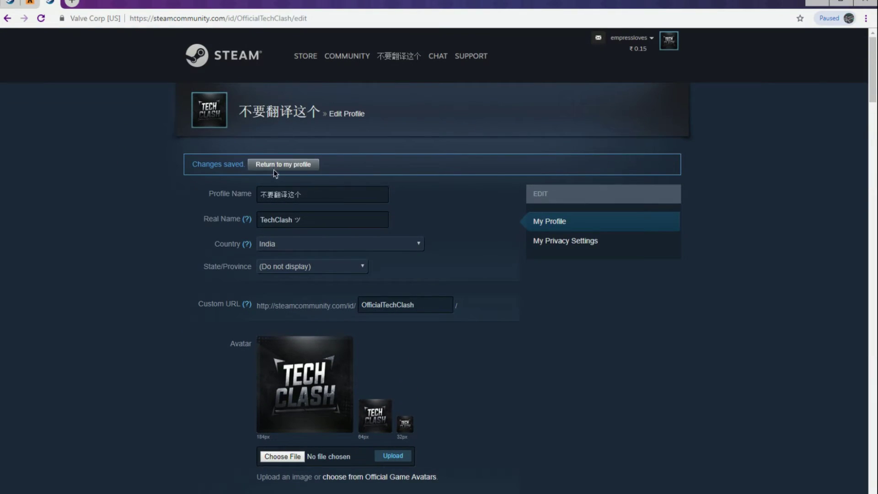
Return to the profile and examine the first panel of the Workshop showcase
{"action": "left_click", "coordinate": [275, 170]}
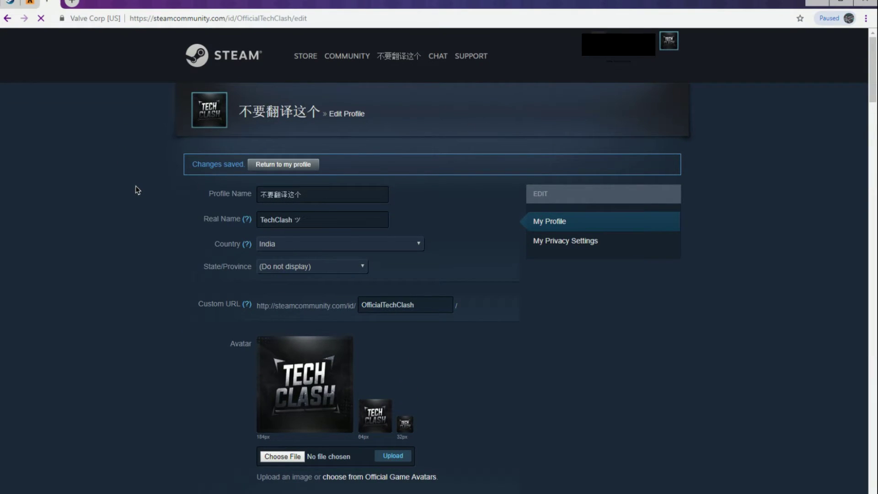
{"action": "scroll", "coordinate": [860, 342], "scroll_direction": "down", "scroll_amount": 15}
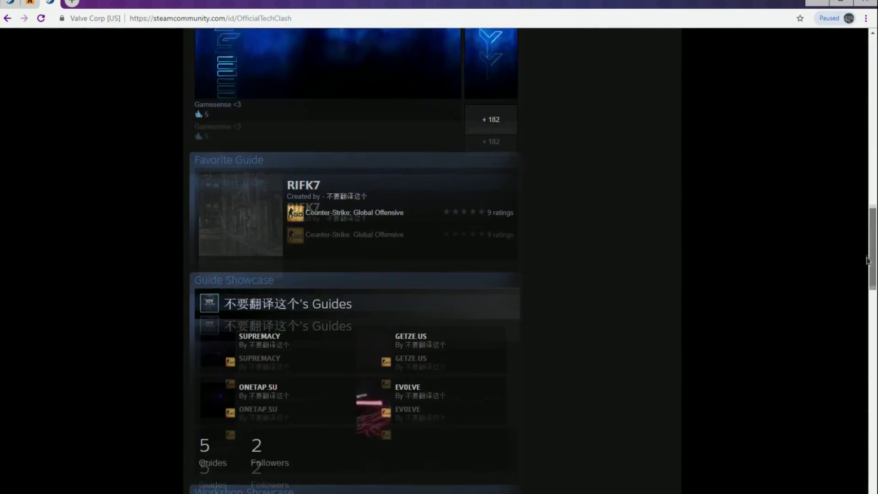
{"action": "scroll", "coordinate": [860, 342], "scroll_direction": "up", "scroll_amount": 3}
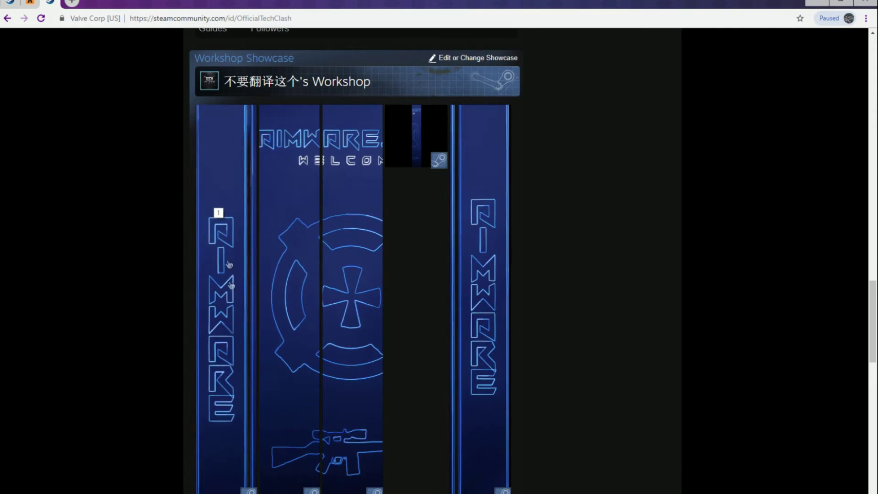
{"action": "mouse_move", "coordinate": [876, 298]}
{"action": "left_mouse_down"}
{"action": "mouse_move", "coordinate": [876, 312]}
{"action": "mouse_move", "coordinate": [877, 304]}
{"action": "left_mouse_up"}
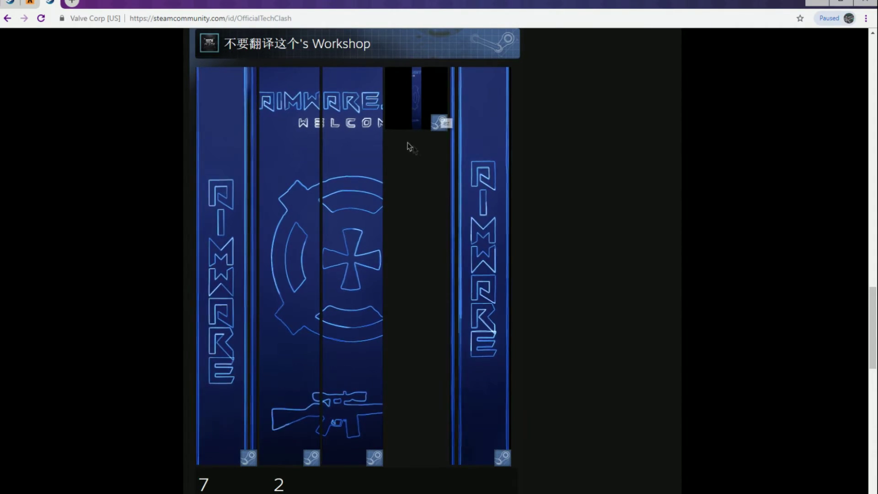
{"action": "scroll", "coordinate": [551, 177], "scroll_direction": "up", "scroll_amount": 2}
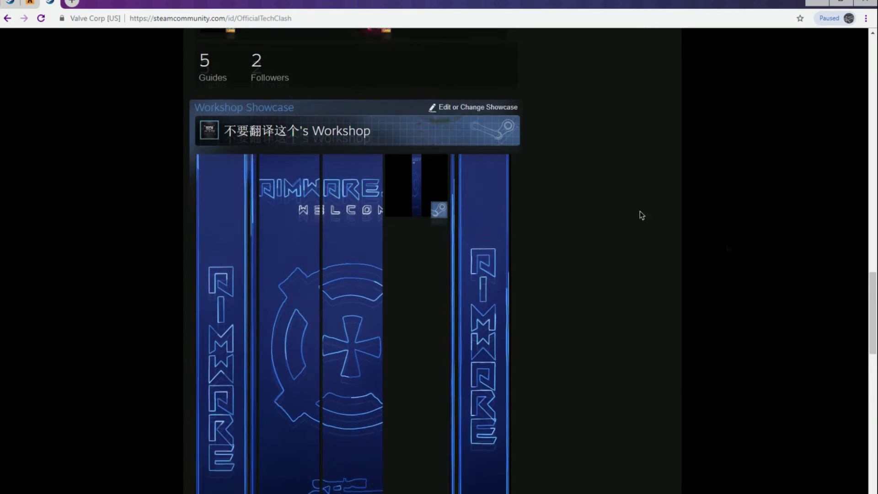
{"action": "scroll", "coordinate": [435, 274], "scroll_direction": "up", "scroll_amount": 15}
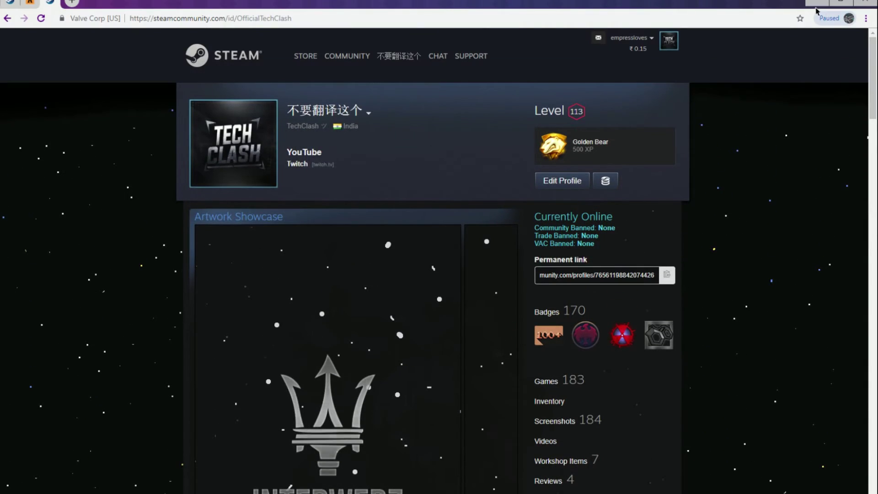
Switch to Hex Editor Neo and open the second panel file, 2.gif, from the desktop
{"action": "key", "text": "super+d"}
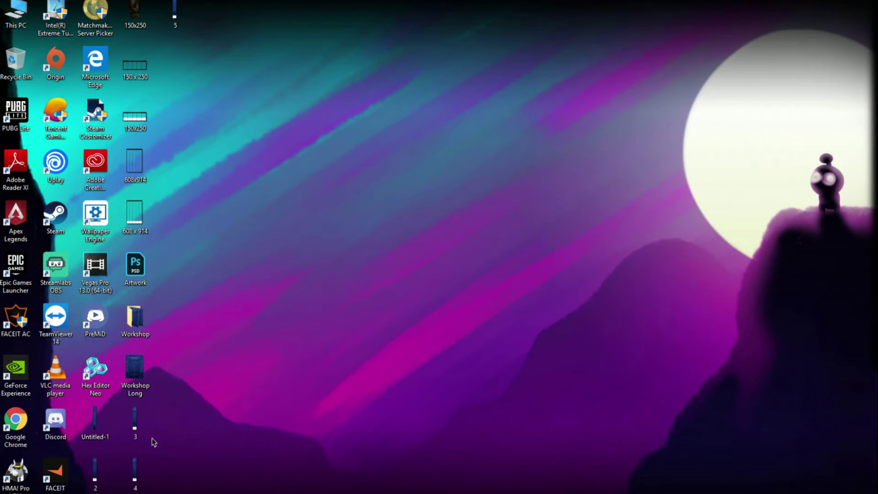
{"action": "double_click", "coordinate": [95, 373]}
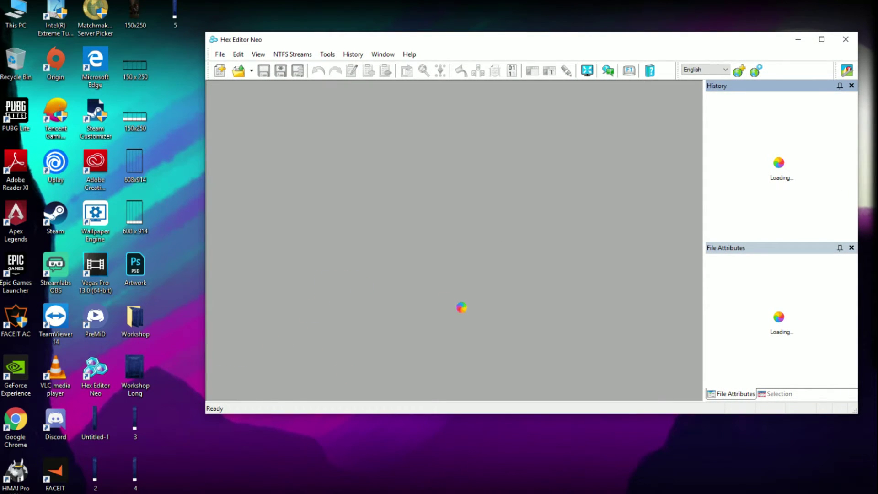
{"action": "left_click", "coordinate": [490, 355]}
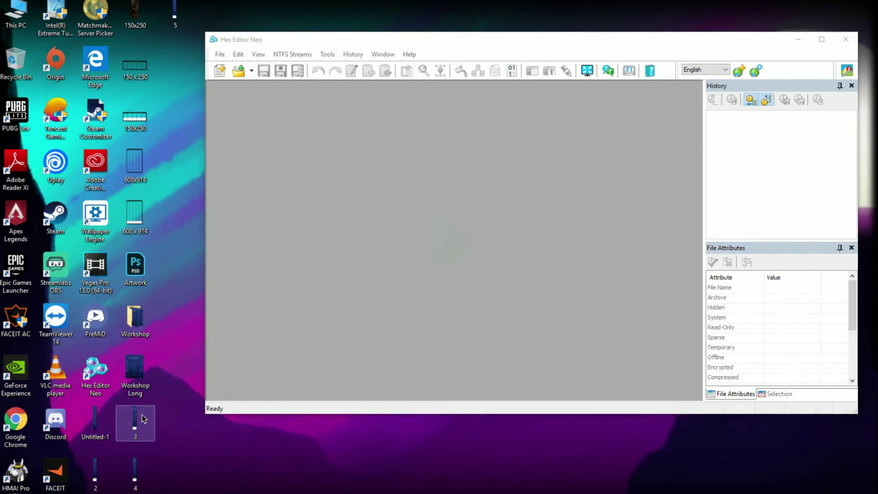
{"action": "left_click_drag", "start_coordinate": [95, 471], "coordinate": [333, 231]}
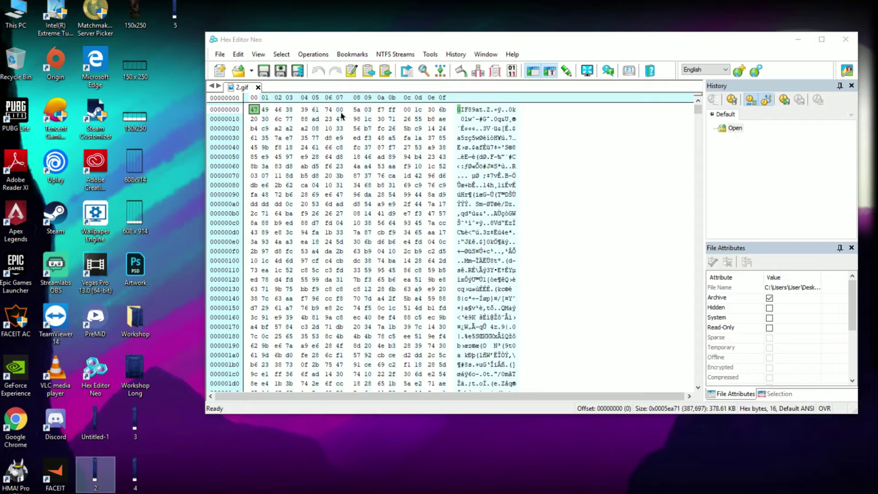
Replace all occurrences of hex values 74 00 5a 03 with 74 00 f6 02 throughout 2.gif
{"action": "left_click", "coordinate": [220, 54]}
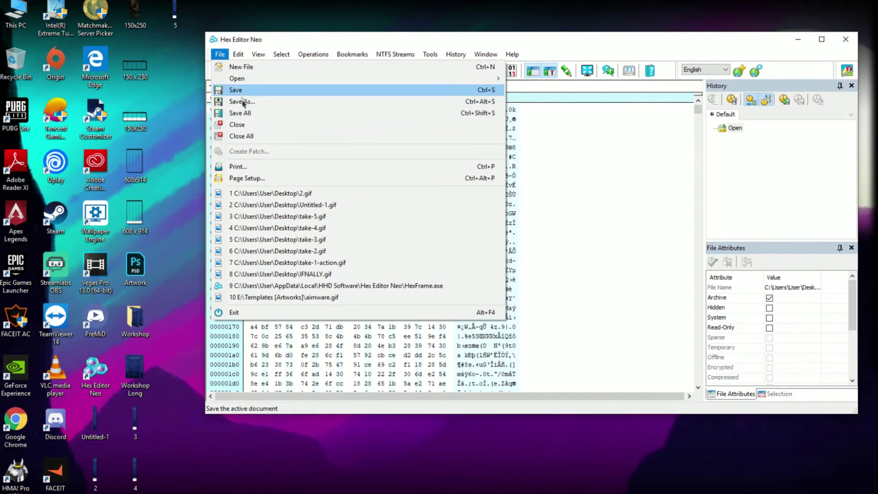
{"action": "left_click", "coordinate": [220, 54]}
{"action": "left_click", "coordinate": [238, 54]}
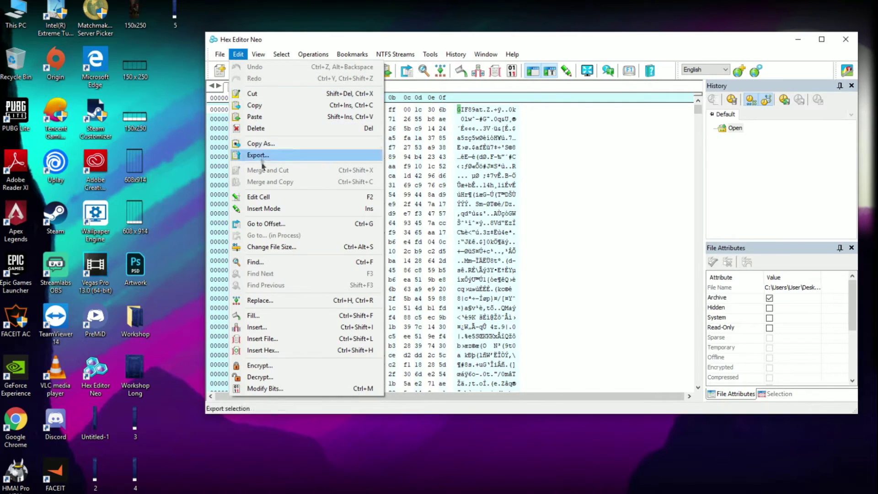
{"action": "left_click", "coordinate": [275, 301]}
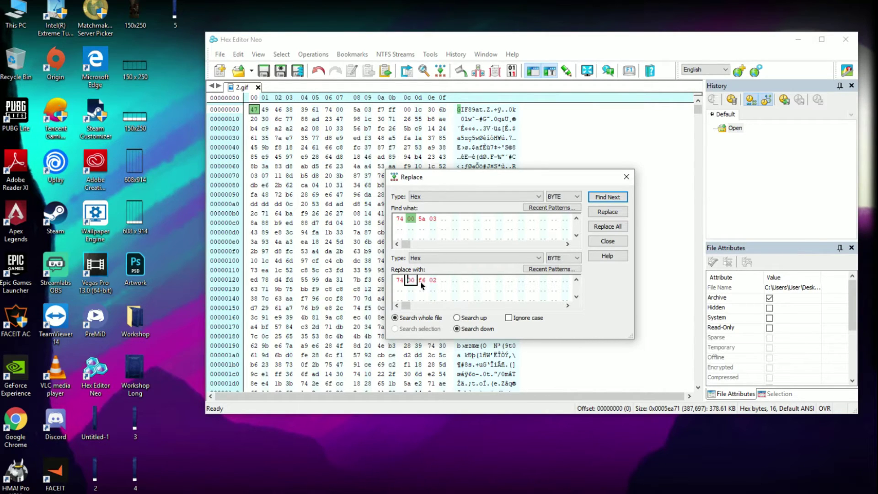
{"action": "left_click", "coordinate": [598, 228]}
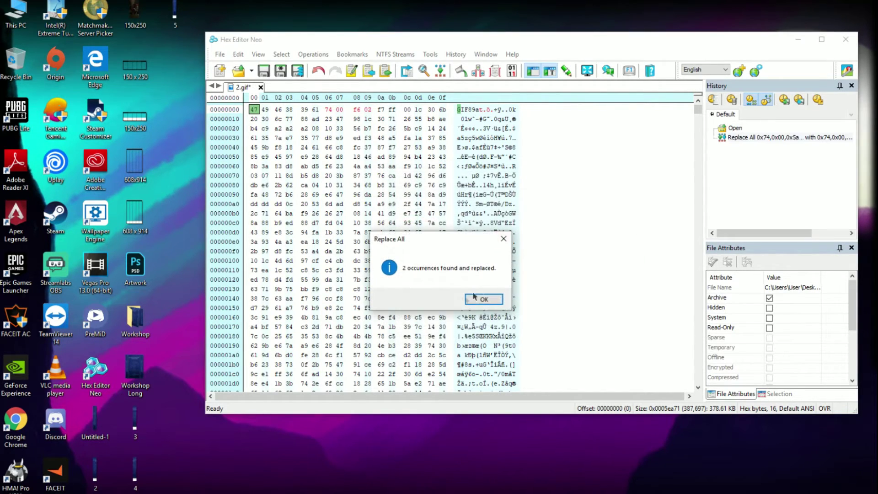
{"action": "left_click", "coordinate": [476, 300]}
Save the modified 2.gif, accepting the loss of change history, and minimize the hex editor
{"action": "left_click", "coordinate": [215, 54]}
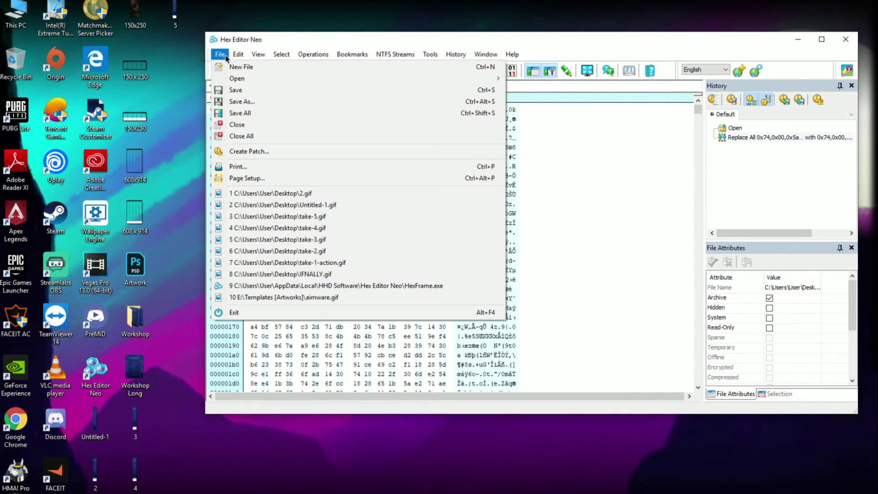
{"action": "left_click", "coordinate": [251, 90]}
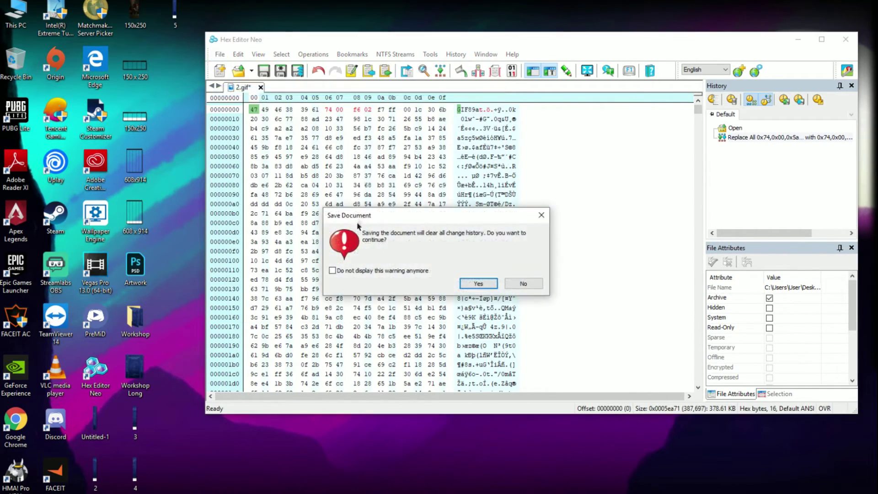
{"action": "left_click", "coordinate": [479, 284]}
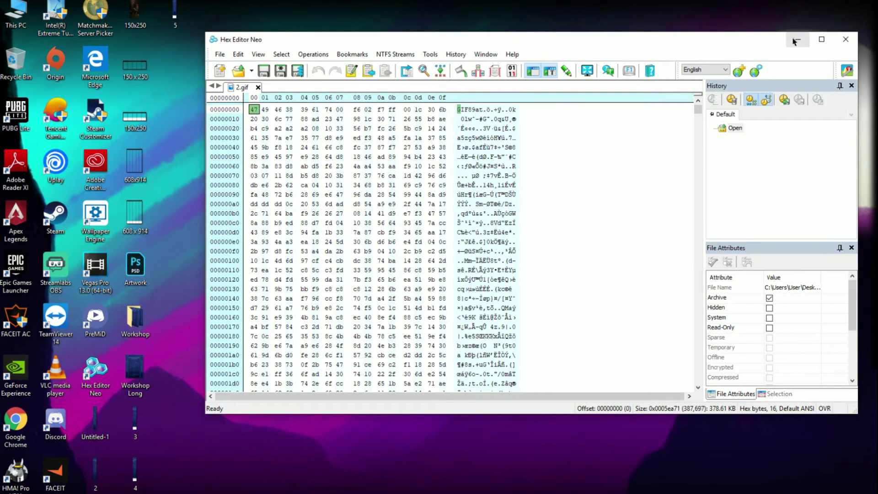
{"action": "left_click", "coordinate": [796, 40]}
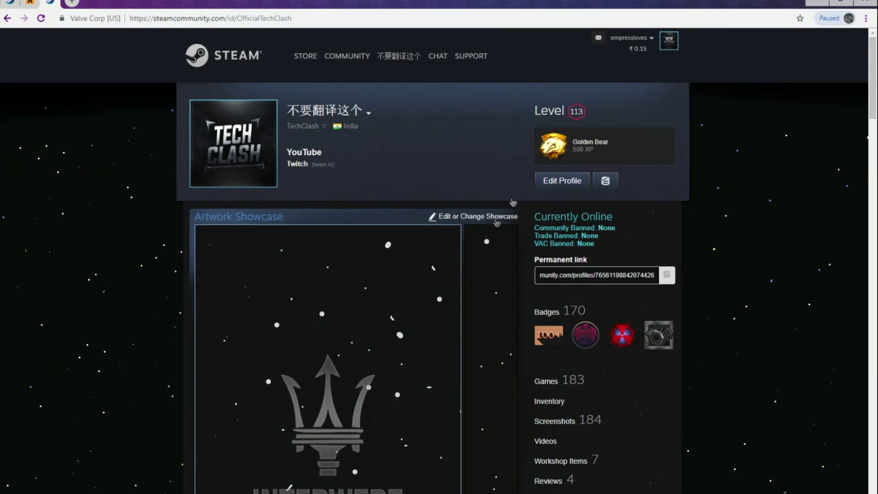
Return to the Steam guide in the browser and follow its Step 4 link to the long Workshop GIF upload page
{"action": "scroll", "coordinate": [440, 260], "scroll_direction": "down", "scroll_amount": 3}
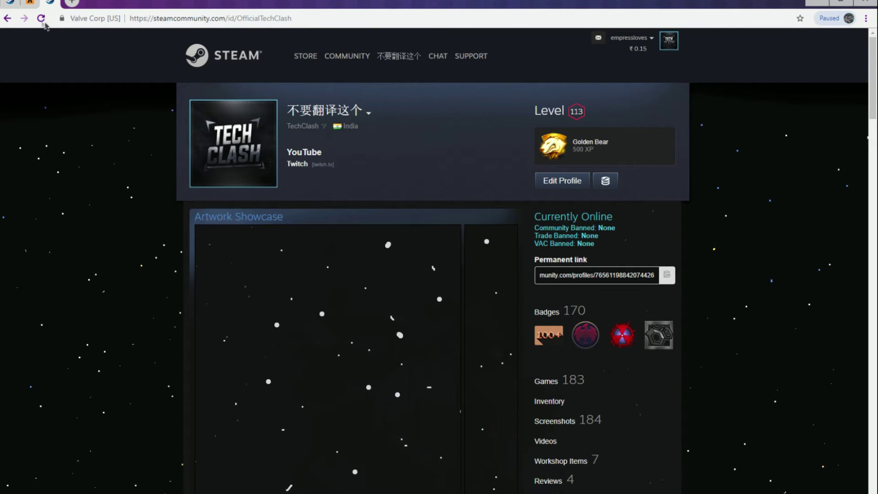
{"action": "left_click", "coordinate": [72, 3]}
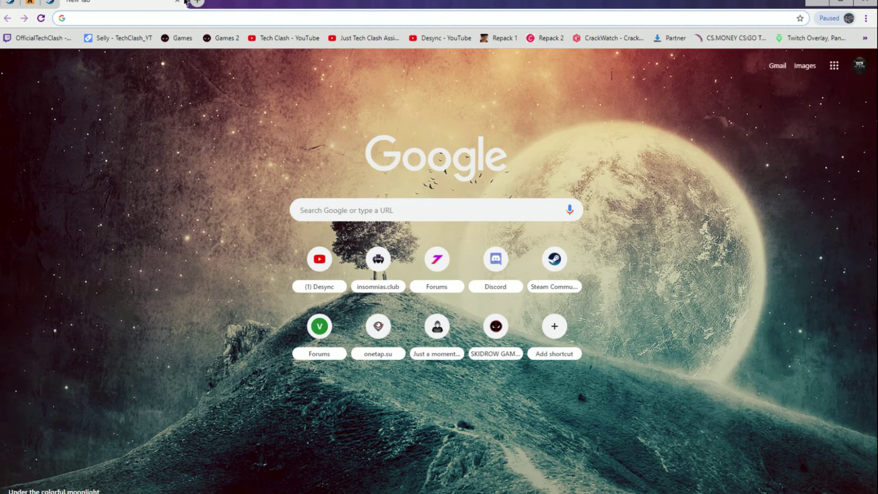
{"action": "left_click", "coordinate": [178, 2]}
{"action": "left_click", "coordinate": [10, 2]}
{"action": "scroll", "coordinate": [244, 302], "scroll_direction": "down", "scroll_amount": 5}
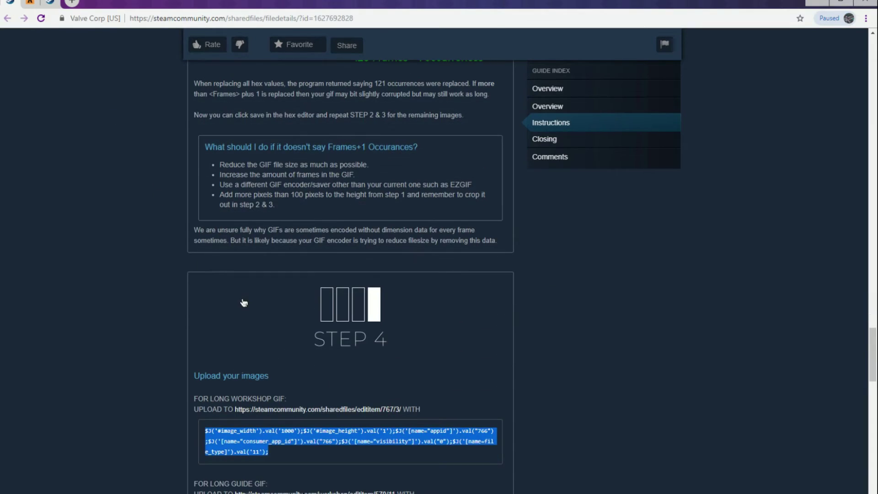
{"action": "left_click", "coordinate": [285, 412]}
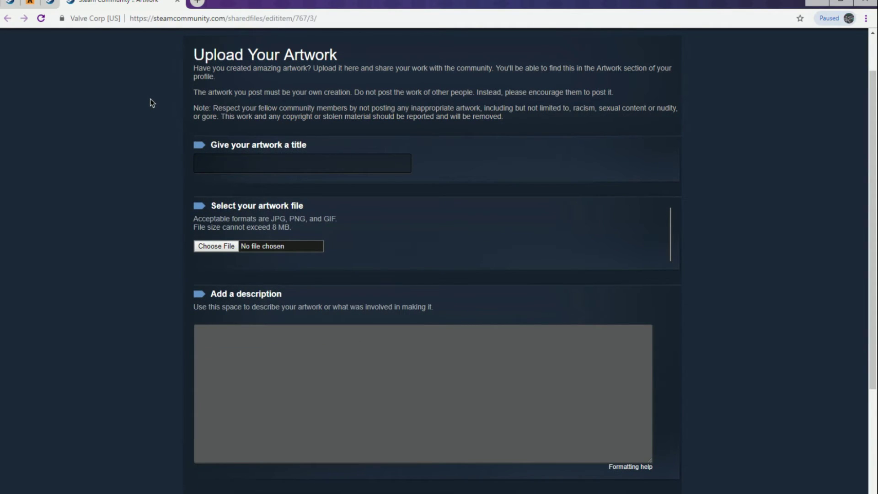
Choose 2.gif from the desktop as the artwork file to upload
{"action": "scroll", "coordinate": [110, 73], "scroll_direction": "down", "scroll_amount": 1}
{"action": "scroll", "coordinate": [109, 72], "scroll_direction": "down", "scroll_amount": 2}
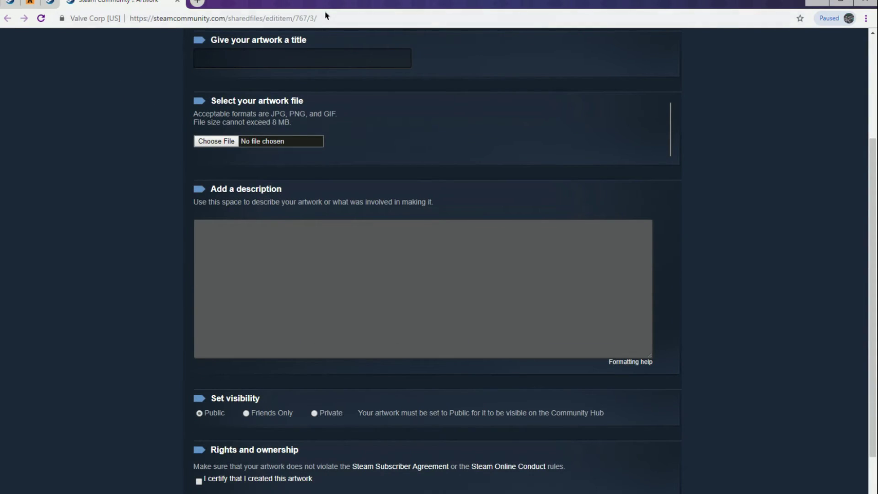
{"action": "left_click_drag", "start_coordinate": [331, 15], "coordinate": [381, 21]}
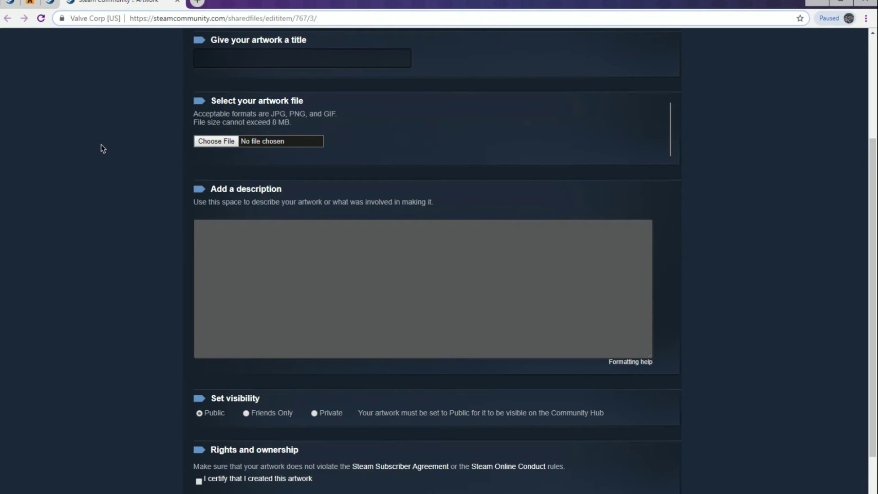
{"action": "left_click", "coordinate": [210, 142]}
{"action": "left_click", "coordinate": [366, 117]}
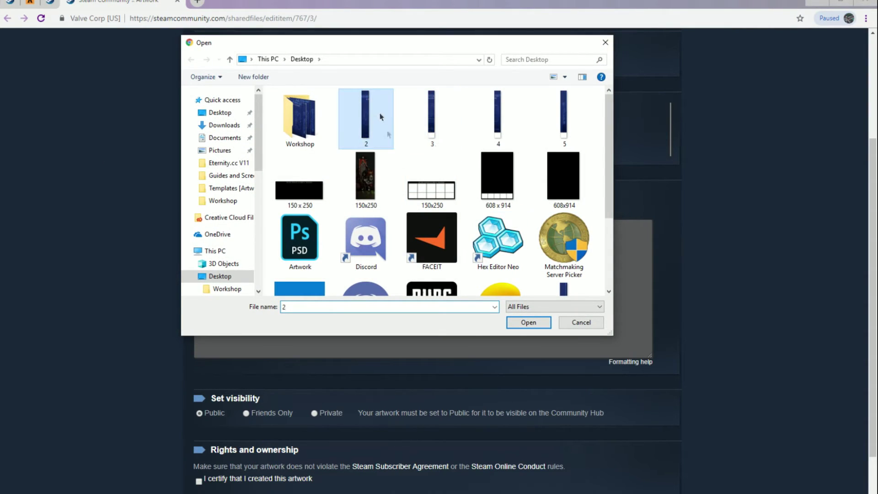
{"action": "left_click", "coordinate": [523, 323]}
{"action": "scroll", "coordinate": [102, 152], "scroll_direction": "down", "scroll_amount": 8}
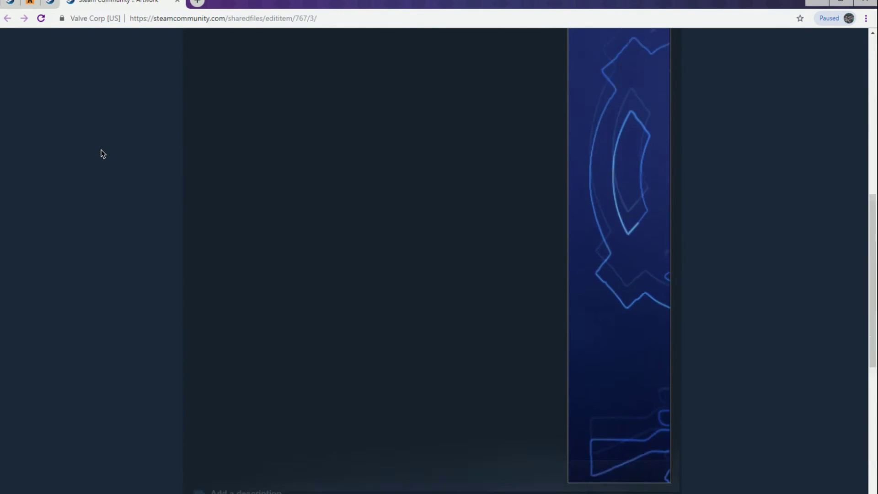
Give the artwork the title 2
{"action": "scroll", "coordinate": [130, 173], "scroll_direction": "up", "scroll_amount": 15}
{"action": "left_click", "coordinate": [235, 216]}
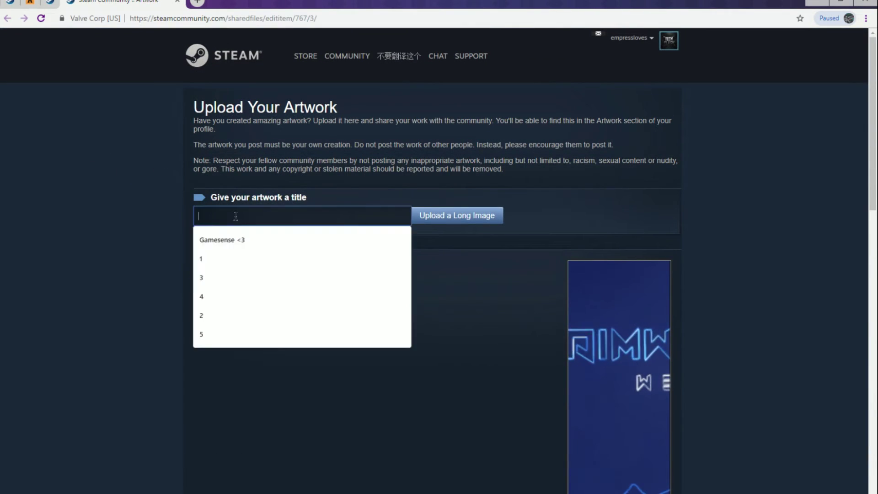
{"action": "type", "text": "2"}
{"action": "scroll", "coordinate": [123, 225], "scroll_direction": "down", "scroll_amount": 4}
{"action": "scroll", "coordinate": [124, 224], "scroll_direction": "down", "scroll_amount": 10}
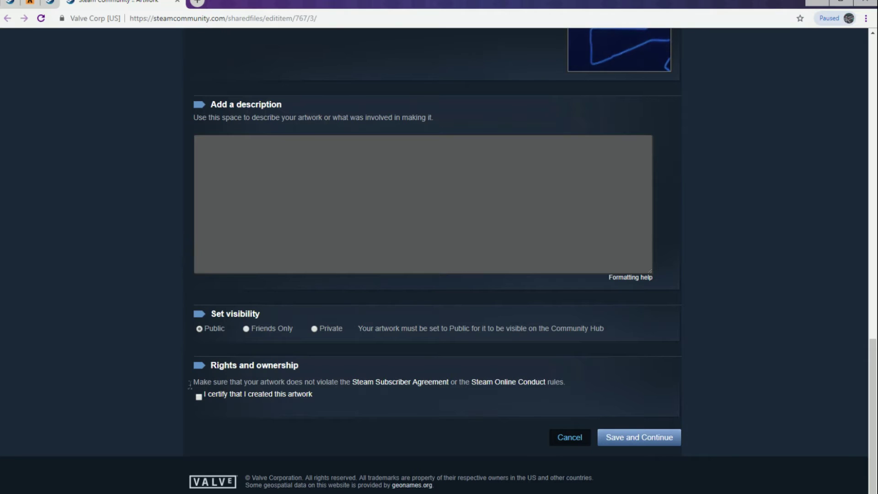
{"action": "scroll", "coordinate": [163, 142], "scroll_direction": "up", "scroll_amount": 10}
Copy the long Workshop GIF code from the guide, run it in the upload page's browser console, and close the developer tools
{"action": "right_click", "coordinate": [96, 124]}
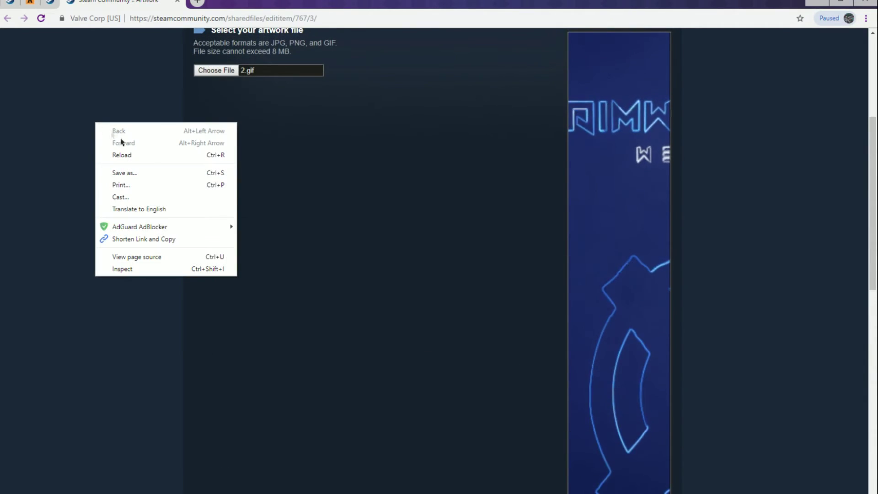
{"action": "left_click", "coordinate": [146, 270]}
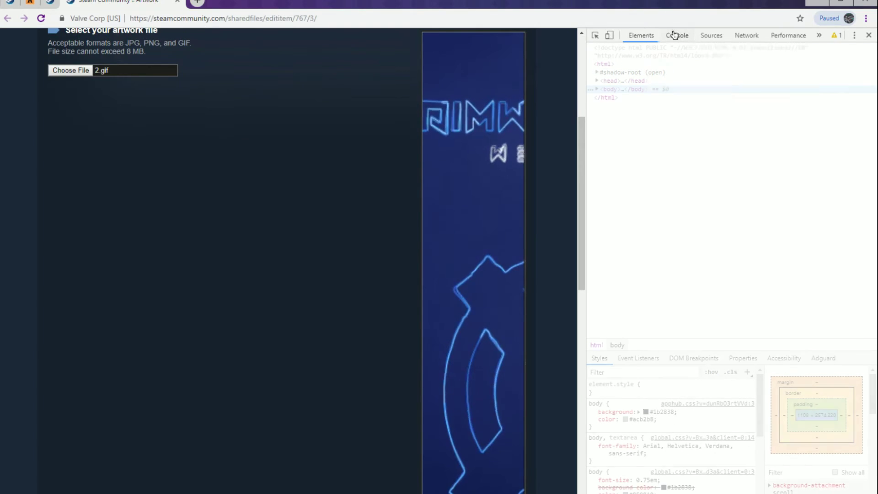
{"action": "left_click", "coordinate": [674, 36]}
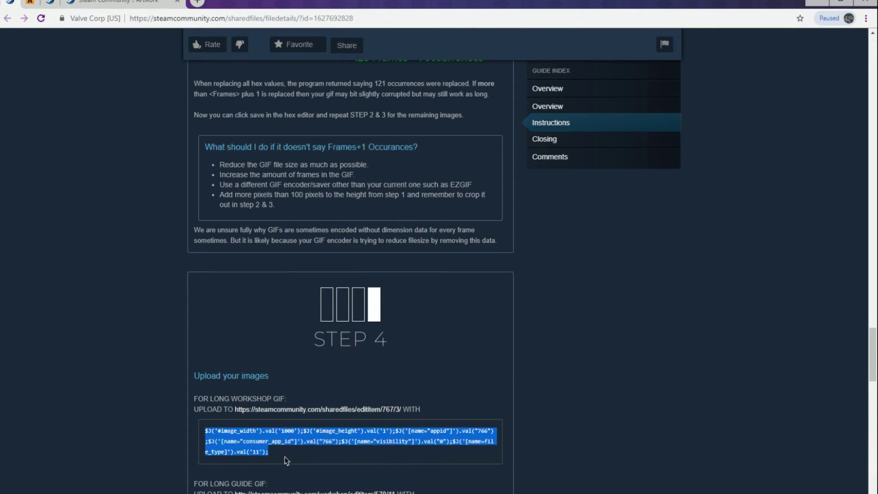
{"action": "scroll", "coordinate": [287, 460], "scroll_direction": "down", "scroll_amount": 1}
{"action": "right_click", "coordinate": [255, 377]}
{"action": "left_click", "coordinate": [278, 388]}
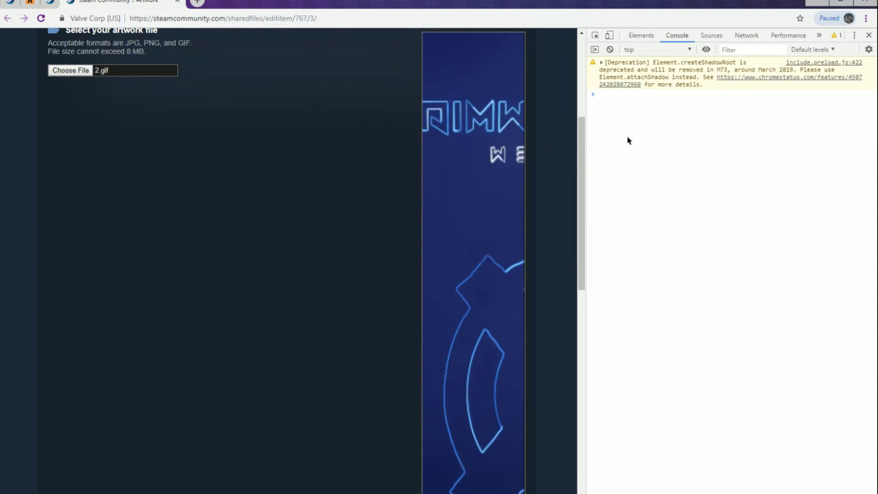
{"action": "key", "text": "ctrl+v"}
{"action": "key", "text": "Return"}
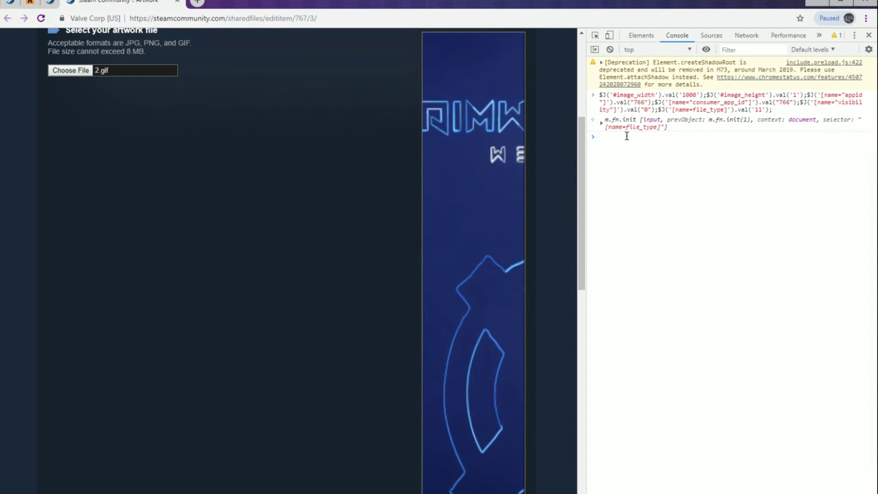
{"action": "left_click", "coordinate": [870, 36]}
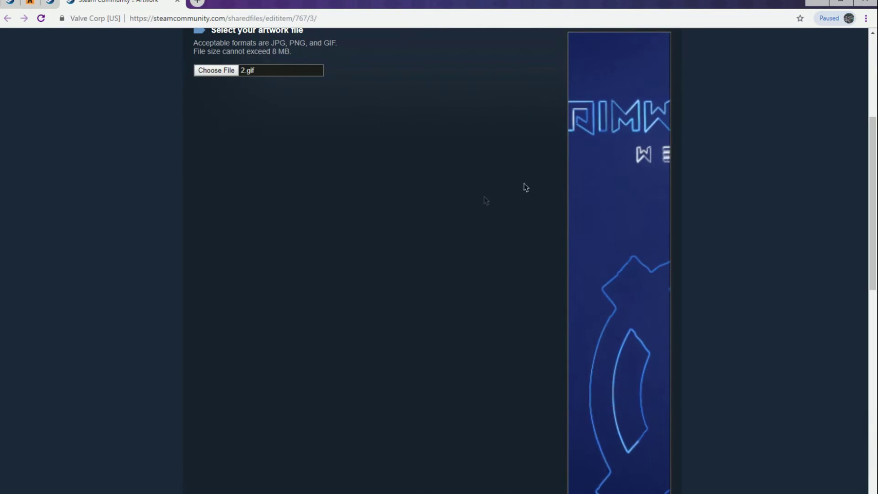
Certify that the artwork is self-created and submit the upload
{"action": "scroll", "coordinate": [247, 229], "scroll_direction": "down", "scroll_amount": 5}
{"action": "scroll", "coordinate": [181, 232], "scroll_direction": "down", "scroll_amount": 10}
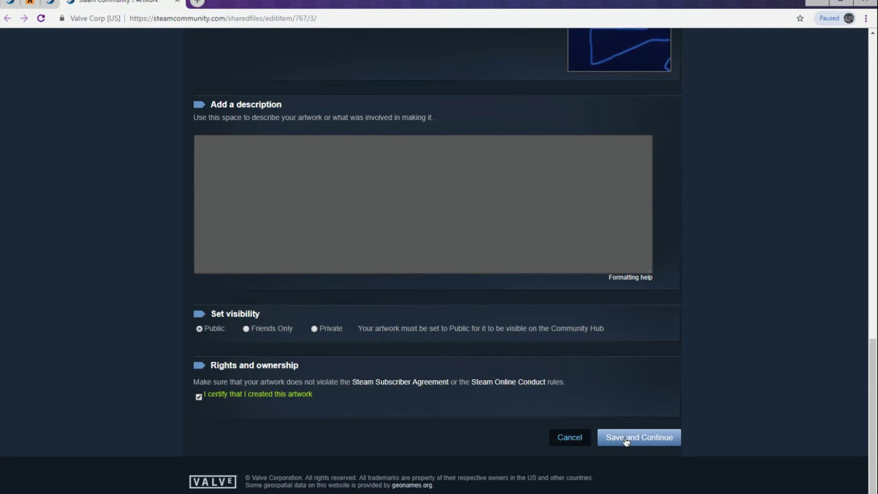
{"action": "left_click", "coordinate": [626, 439]}
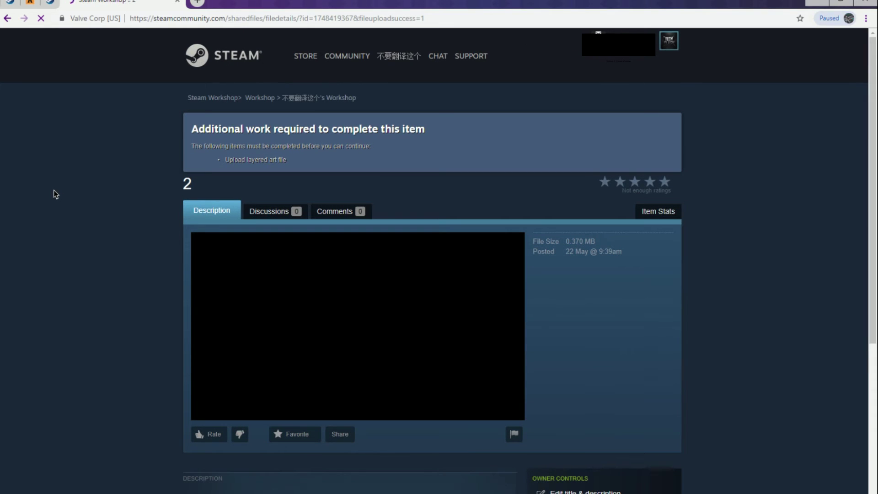
Examine the uploaded artwork 2's Workshop page, including its preview image and owner controls
{"action": "scroll", "coordinate": [39, 182], "scroll_direction": "down", "scroll_amount": 2}
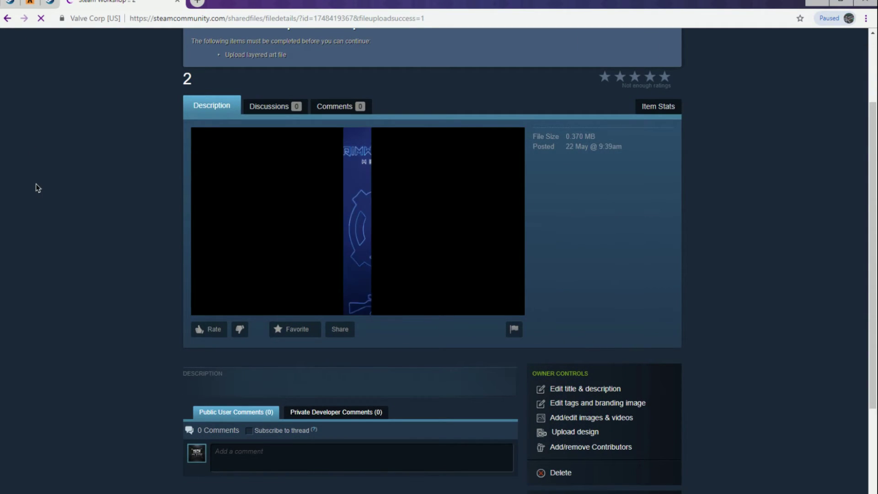
{"action": "scroll", "coordinate": [237, 153], "scroll_direction": "down", "scroll_amount": 2}
{"action": "right_click", "coordinate": [206, 158]}
{"action": "left_click", "coordinate": [110, 204]}
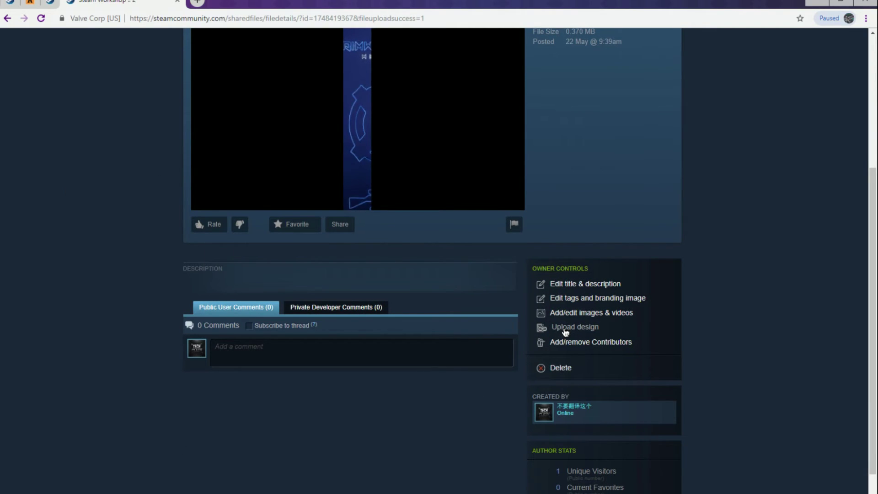
{"action": "scroll", "coordinate": [235, 239], "scroll_direction": "up", "scroll_amount": 3}
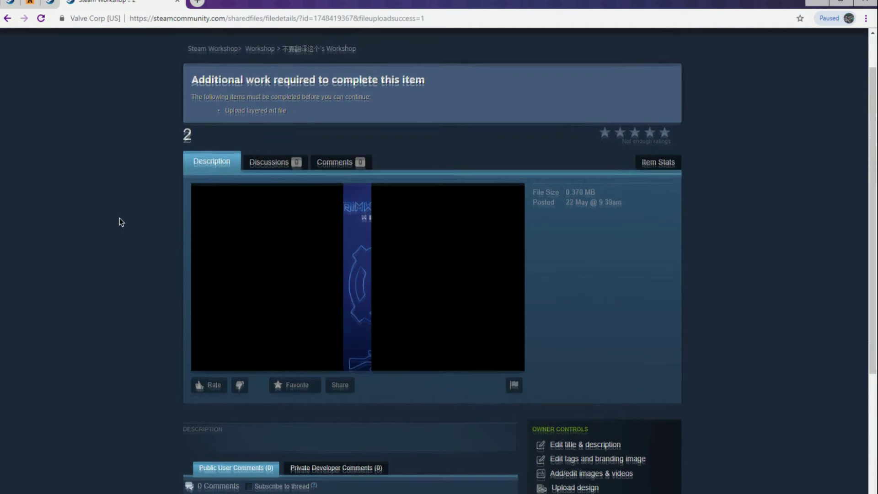
{"action": "scroll", "coordinate": [123, 218], "scroll_direction": "down", "scroll_amount": 2}
{"action": "scroll", "coordinate": [127, 221], "scroll_direction": "down", "scroll_amount": 2}
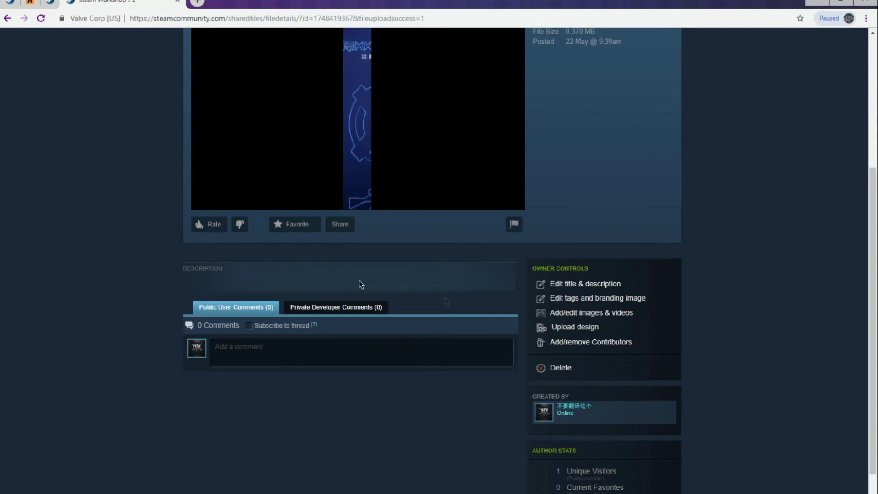
{"action": "scroll", "coordinate": [86, 185], "scroll_direction": "up", "scroll_amount": 5}
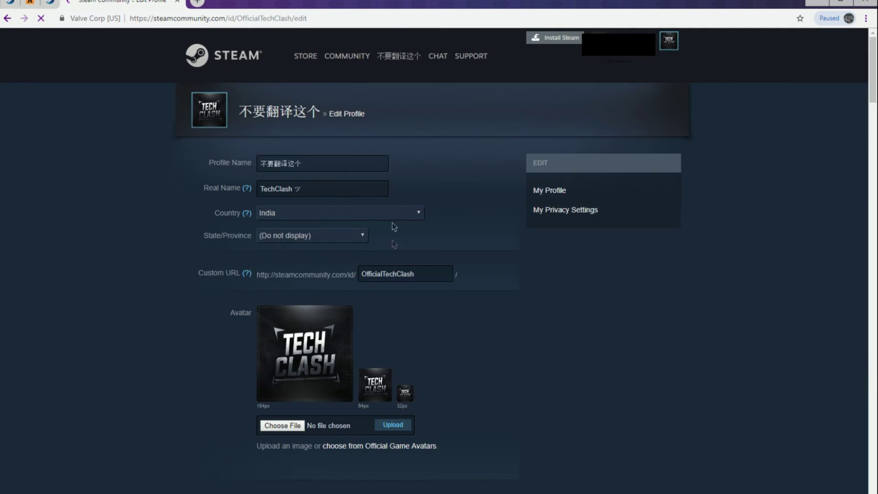
In the profile editor's Workshop showcase, replace the second panel with the uploaded item 2
{"action": "scroll", "coordinate": [383, 309], "scroll_direction": "down", "scroll_amount": 10}
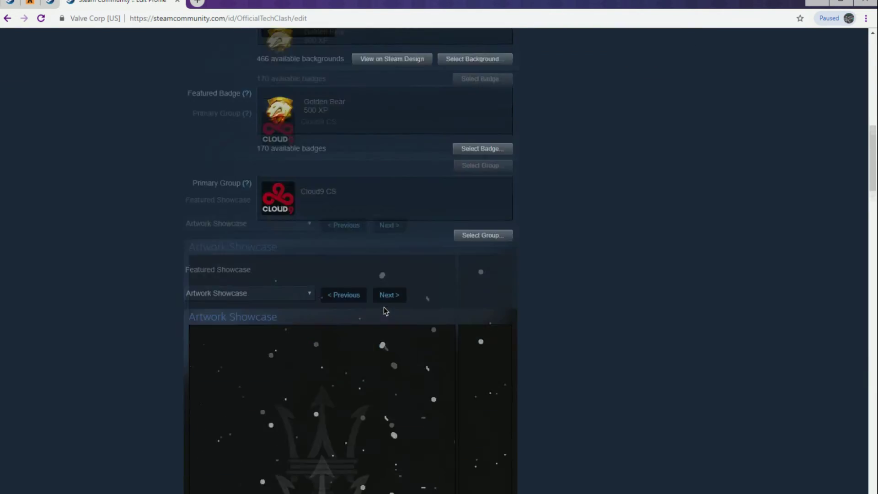
{"action": "scroll", "coordinate": [375, 308], "scroll_direction": "down", "scroll_amount": 10}
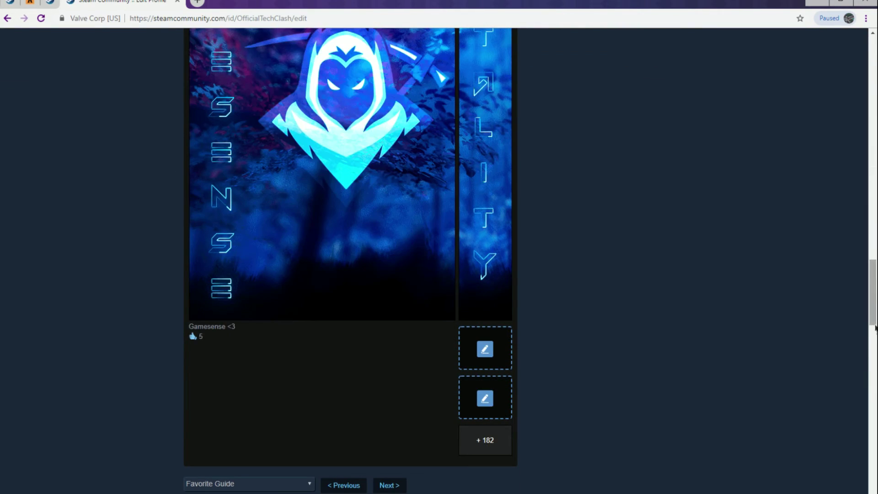
{"action": "scroll", "coordinate": [383, 310], "scroll_direction": "down", "scroll_amount": 15}
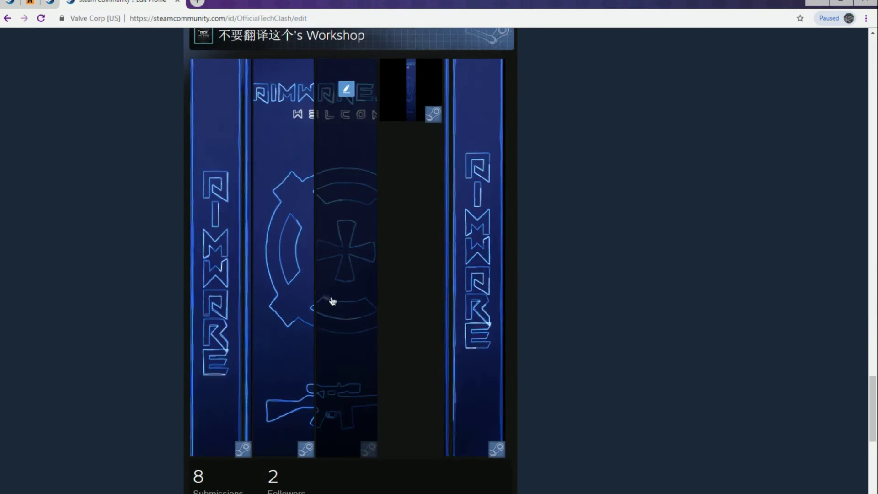
{"action": "mouse_move", "coordinate": [287, 188]}
{"action": "left_click", "coordinate": [283, 89]}
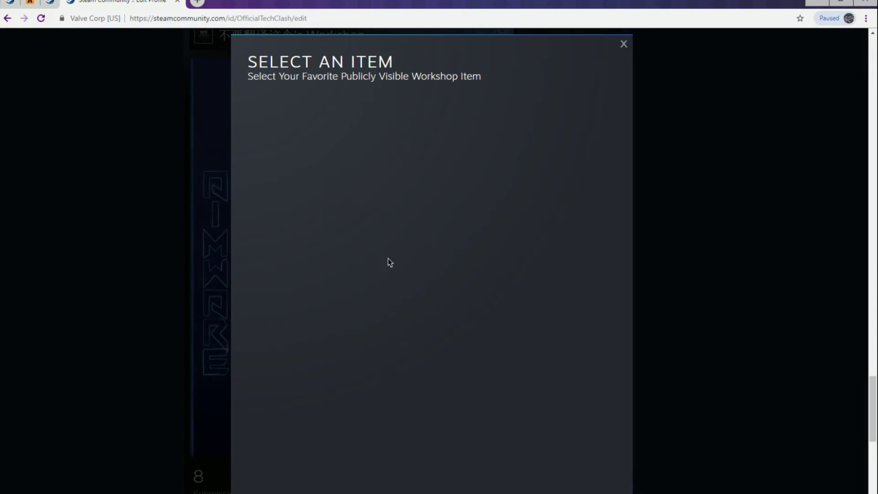
{"action": "left_click", "coordinate": [319, 169]}
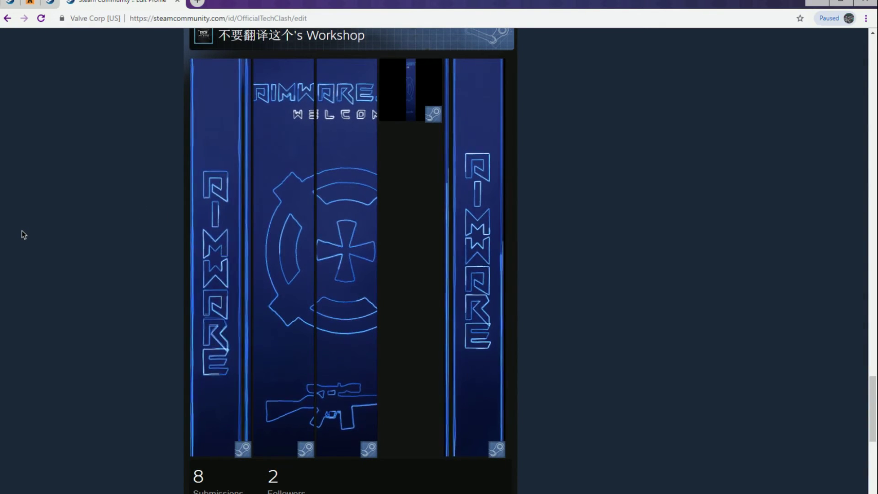
{"action": "mouse_move", "coordinate": [304, 111]}
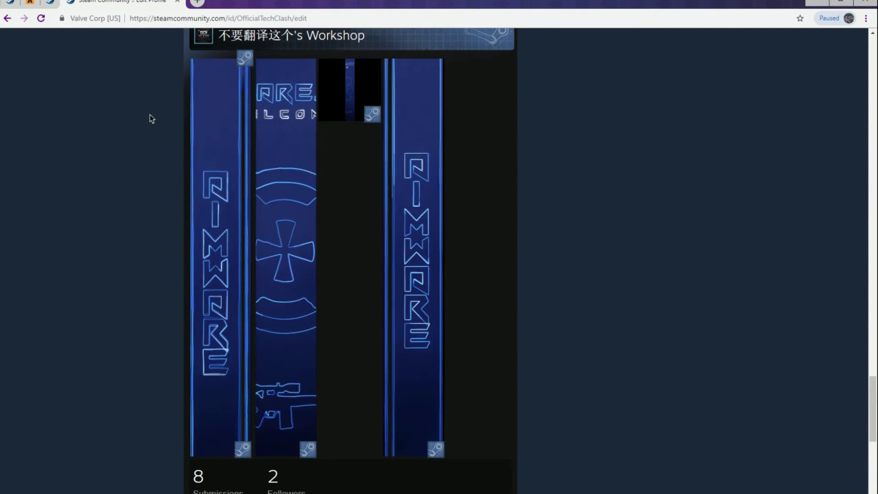
{"action": "mouse_move", "coordinate": [299, 212]}
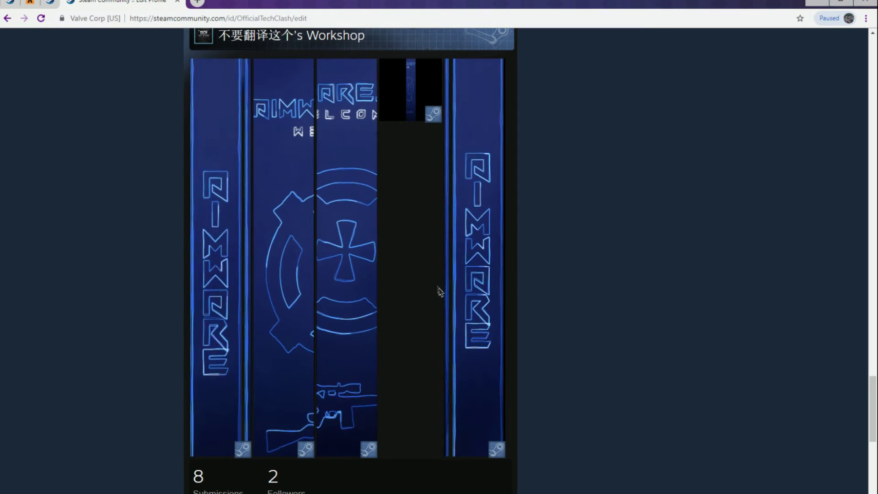
Replace the fourth panel of the Workshop showcase with the dark knight artwork
{"action": "mouse_move", "coordinate": [348, 146]}
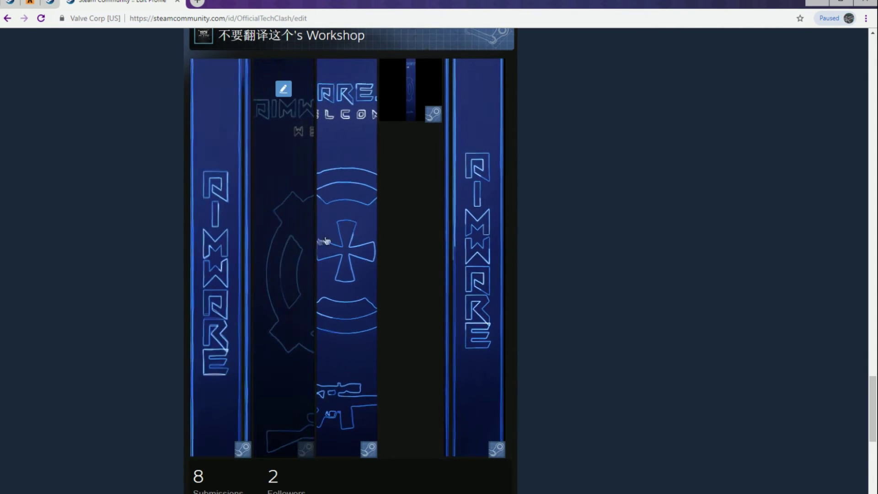
{"action": "left_click", "coordinate": [395, 144]}
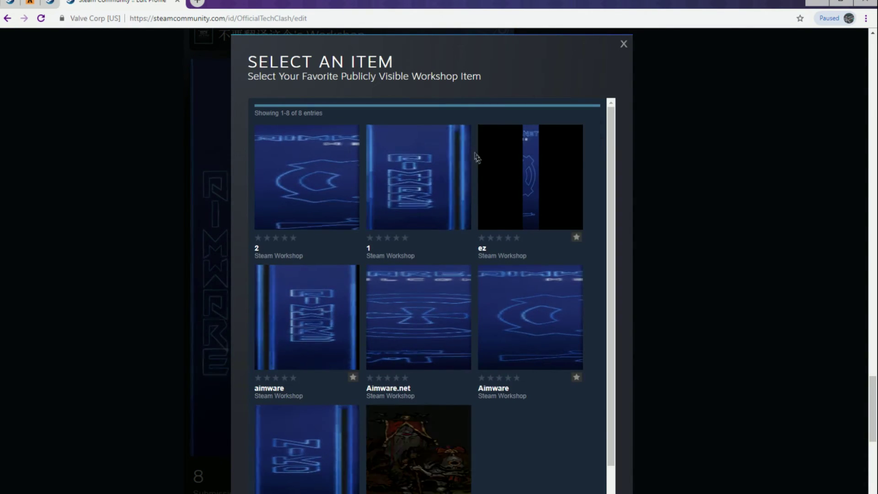
{"action": "left_click", "coordinate": [451, 452]}
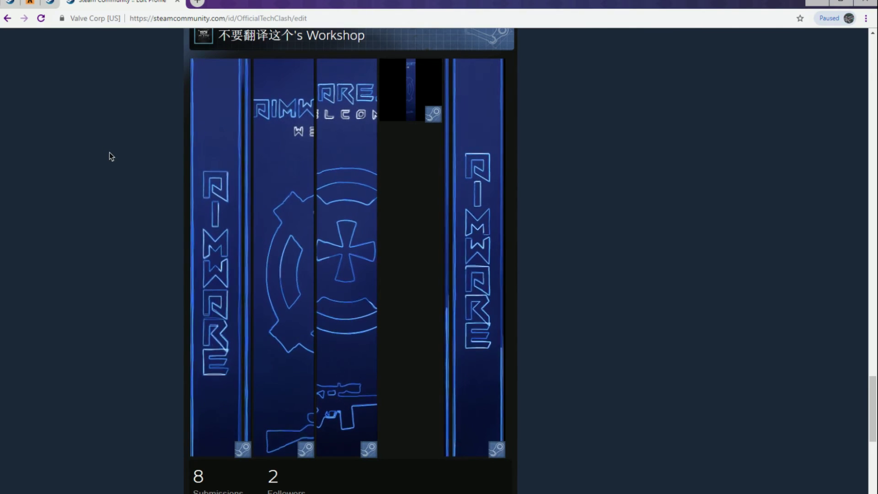
{"action": "mouse_move", "coordinate": [416, 91]}
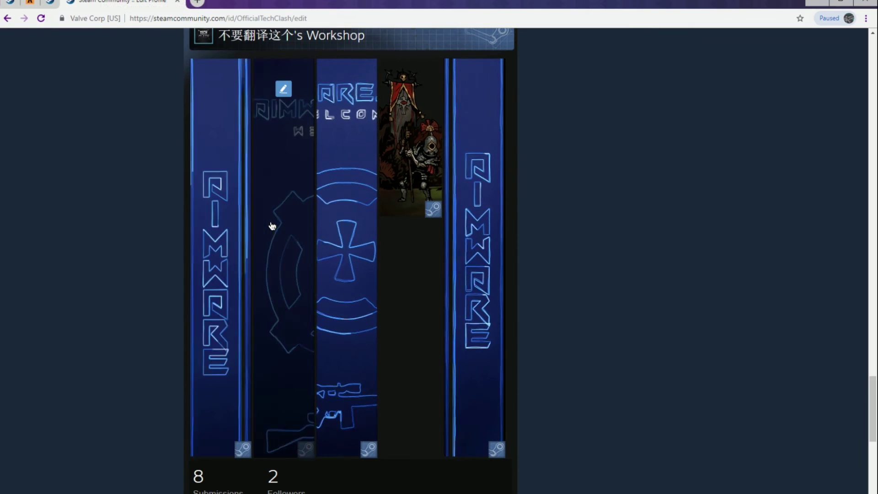
{"action": "mouse_move", "coordinate": [232, 239]}
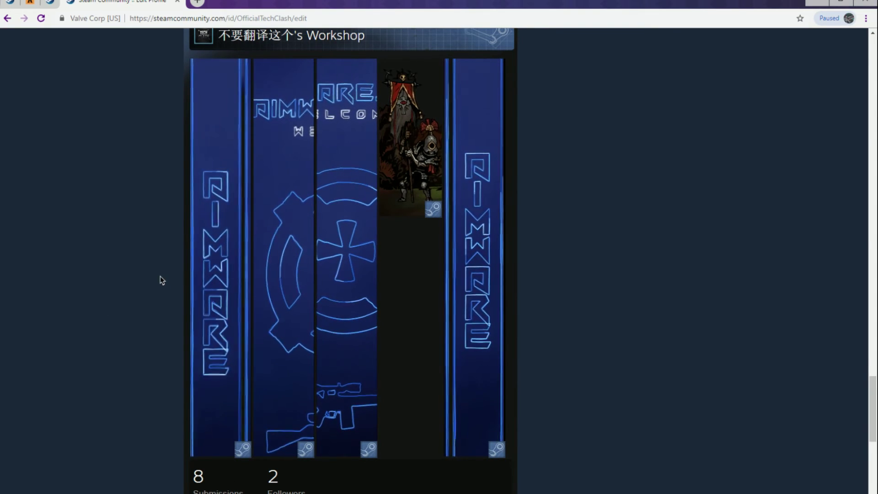
{"action": "scroll", "coordinate": [780, 476], "scroll_direction": "down", "scroll_amount": 10}
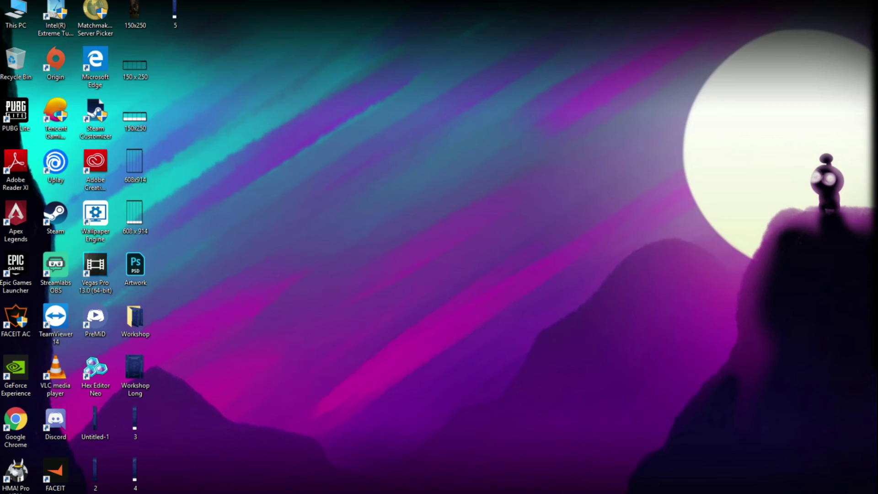
Bring up 2.gif in Hex Editor Neo for a look and minimize the editor
{"action": "left_click", "coordinate": [135, 474]}
{"action": "left_click", "coordinate": [229, 447]}
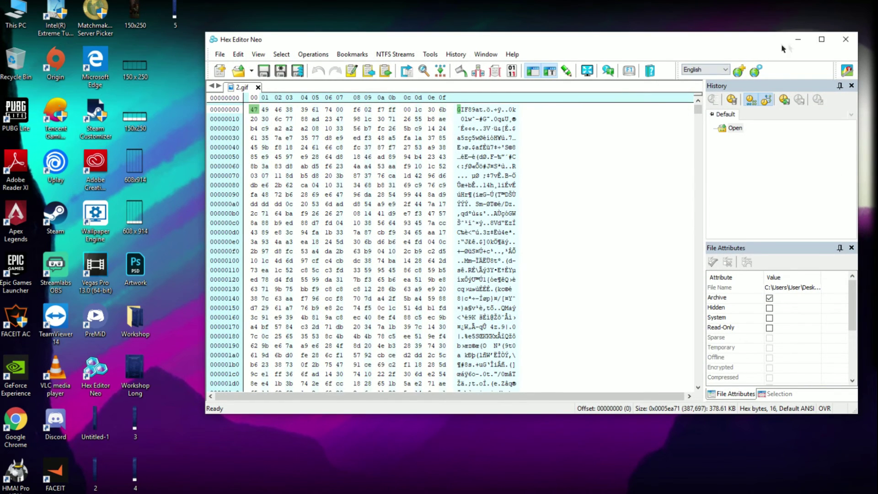
{"action": "left_click", "coordinate": [798, 39]}
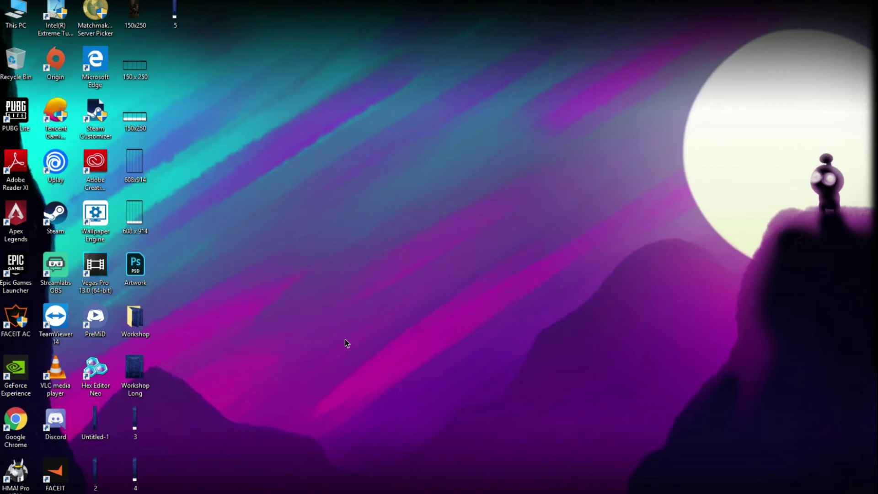
{"action": "double_click", "coordinate": [167, 3]}
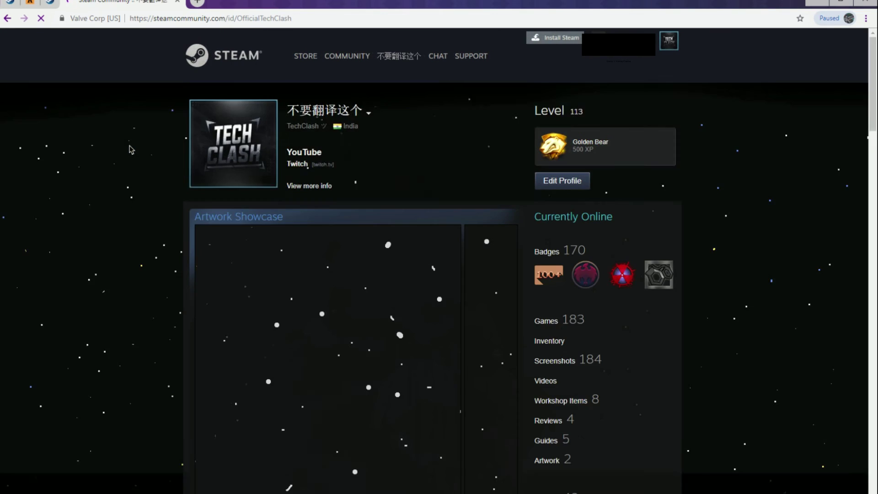
Review the profile page's artwork showcases and the Artwork Showcase heading, and minimize the browser
{"action": "scroll", "coordinate": [508, 143], "scroll_direction": "down", "scroll_amount": 3}
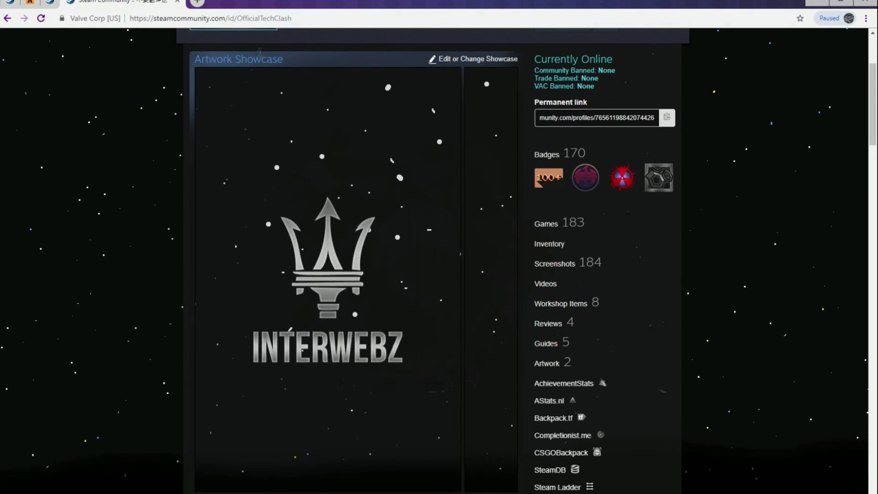
{"action": "left_click_drag", "start_coordinate": [217, 53], "coordinate": [331, 91]}
{"action": "left_click", "coordinate": [333, 60]}
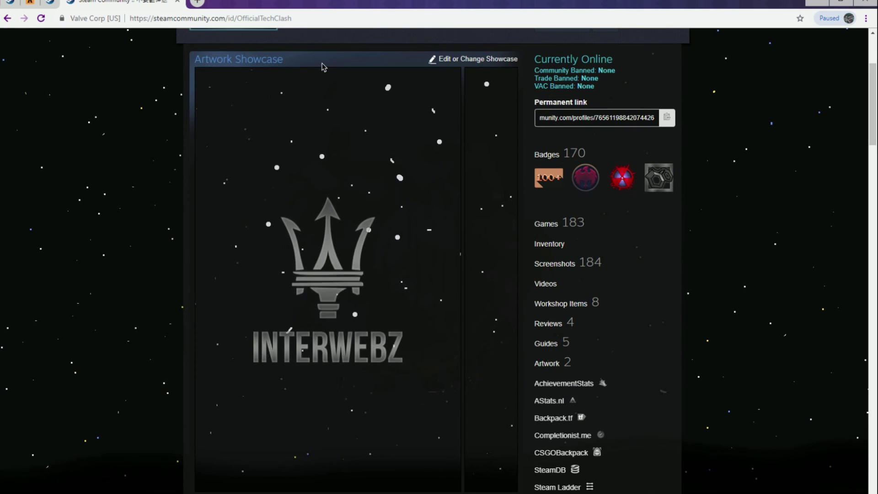
{"action": "left_click_drag", "start_coordinate": [315, 60], "coordinate": [329, 59]}
{"action": "left_click", "coordinate": [330, 58]}
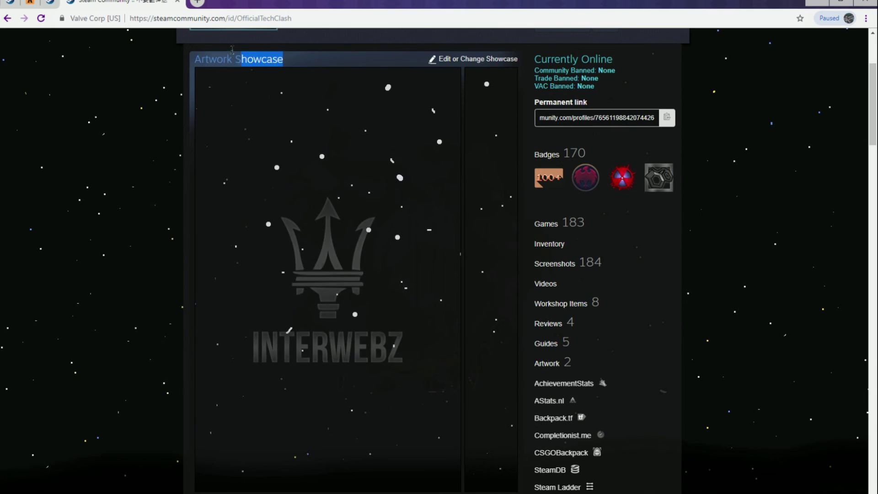
{"action": "left_click_drag", "start_coordinate": [237, 50], "coordinate": [289, 54]}
{"action": "left_click", "coordinate": [308, 59]}
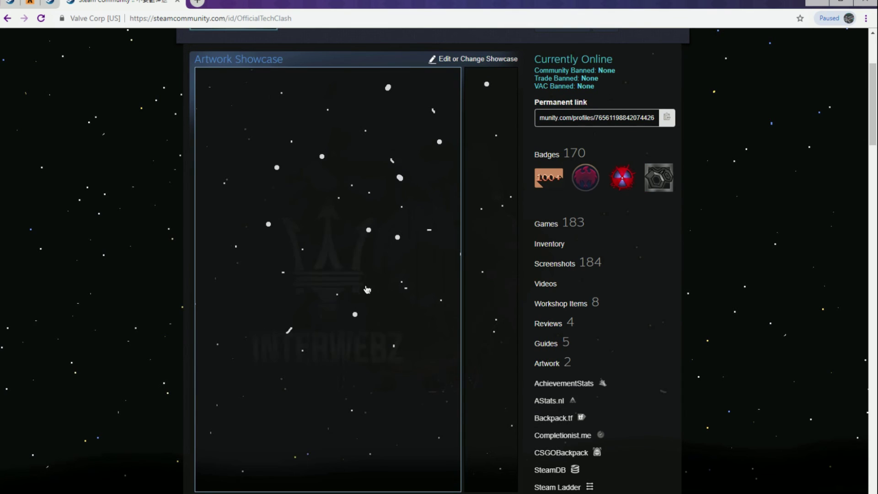
{"action": "scroll", "coordinate": [194, 287], "scroll_direction": "down", "scroll_amount": 9}
{"action": "scroll", "coordinate": [199, 285], "scroll_direction": "down", "scroll_amount": 5}
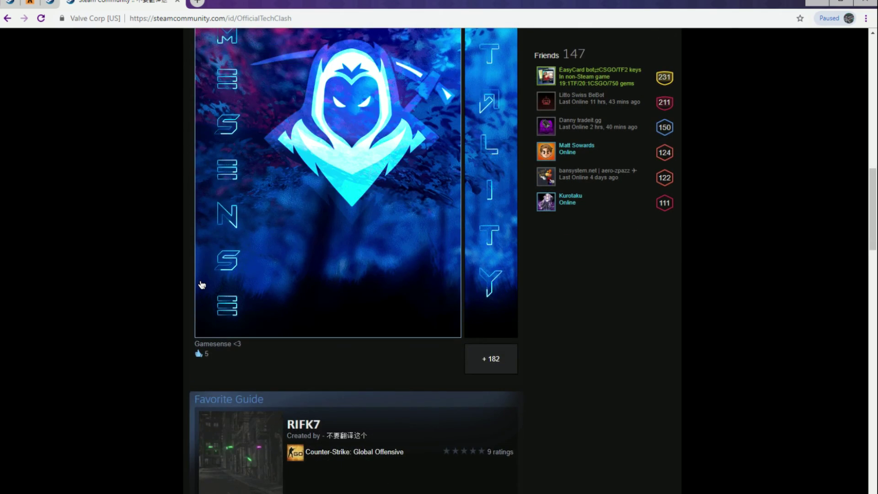
{"action": "scroll", "coordinate": [117, 260], "scroll_direction": "up", "scroll_amount": 2}
{"action": "left_click", "coordinate": [816, 2]}
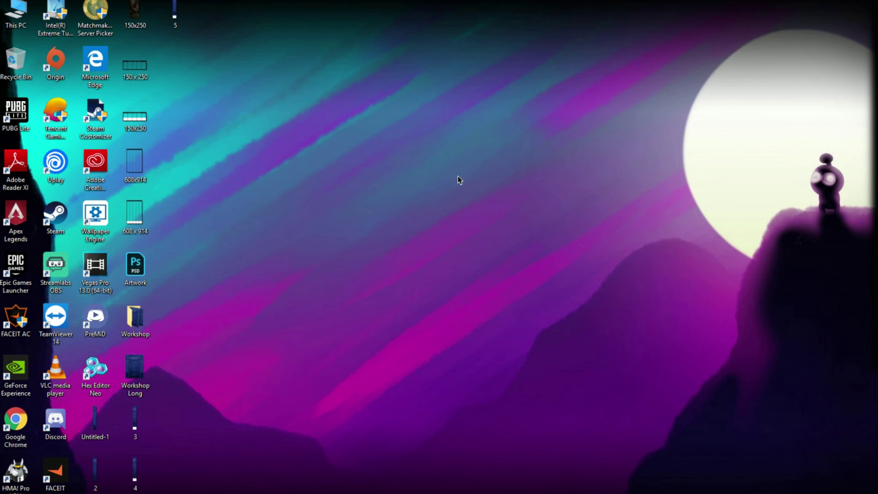
{"action": "right_click", "coordinate": [432, 176]}
{"action": "left_click", "coordinate": [441, 204]}
{"action": "right_click", "coordinate": [394, 139]}
{"action": "left_click", "coordinate": [416, 171]}
{"action": "right_click", "coordinate": [394, 169]}
{"action": "left_click", "coordinate": [414, 201]}
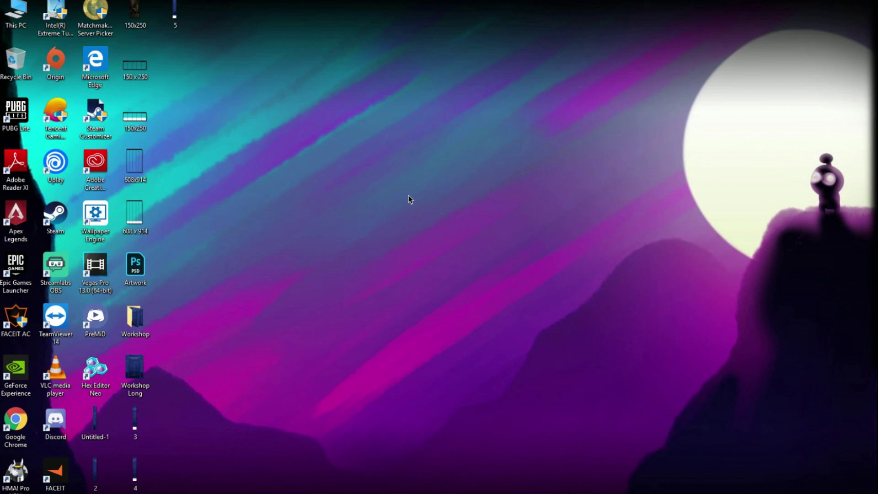